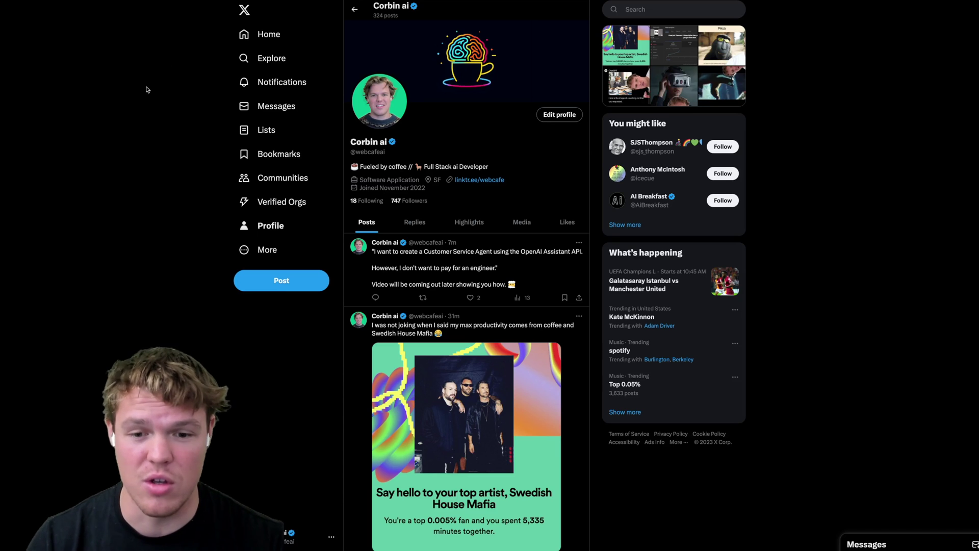
Step: Scroll through the X profile's post about building a customer service agent
{"action": "scroll", "coordinate": [146, 90], "scroll_direction": "down", "scroll_amount": 2}
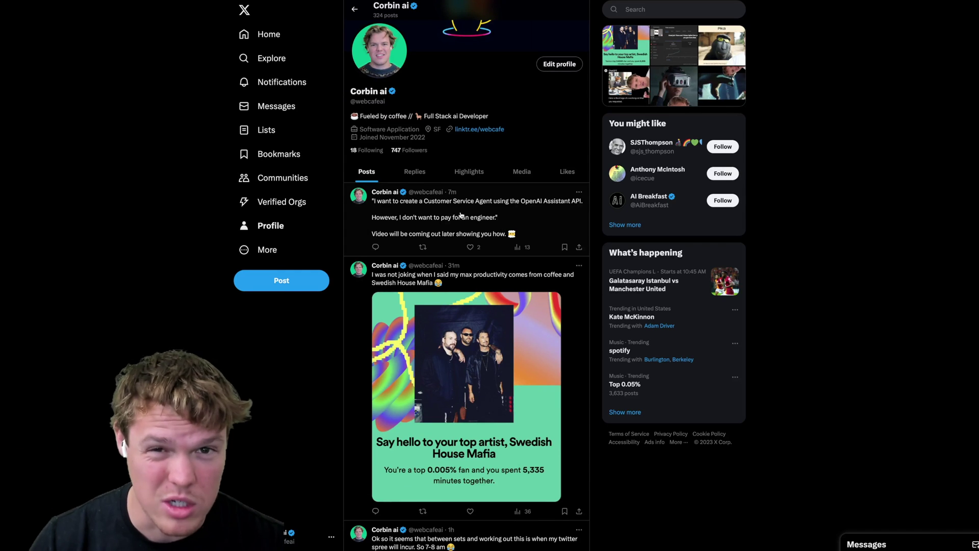
{"action": "scroll", "coordinate": [245, 212], "scroll_direction": "down", "scroll_amount": 3}
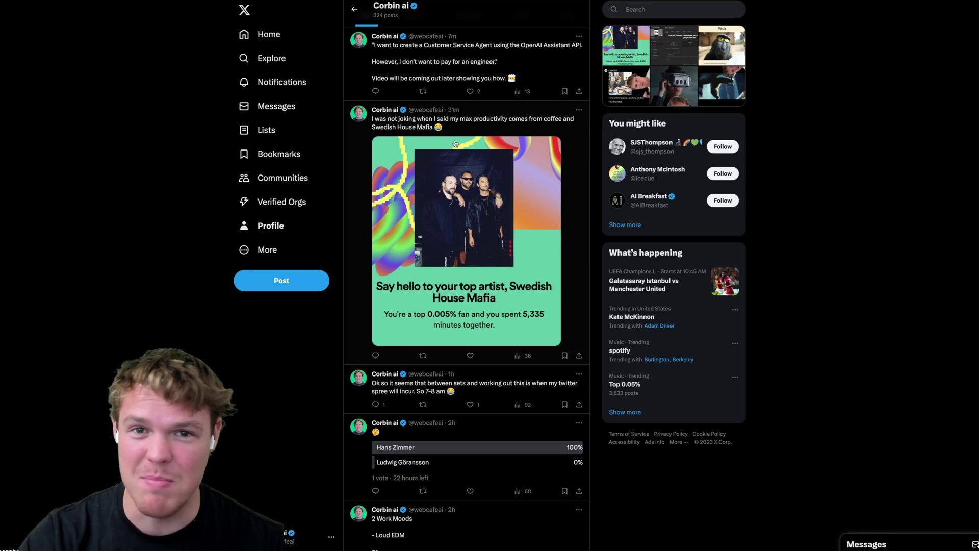
{"action": "scroll", "coordinate": [325, 220], "scroll_direction": "down", "scroll_amount": 1}
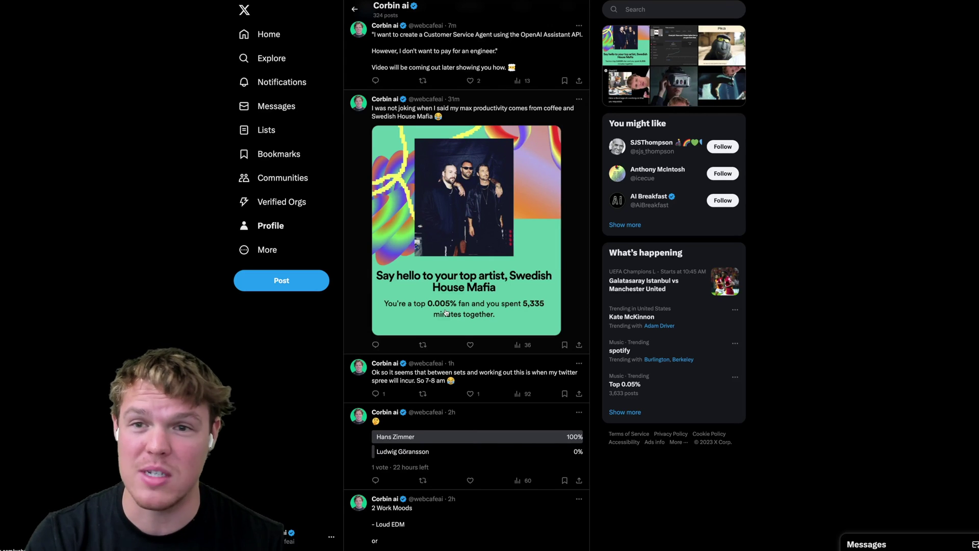
{"action": "scroll", "coordinate": [194, 211], "scroll_direction": "up", "scroll_amount": 2}
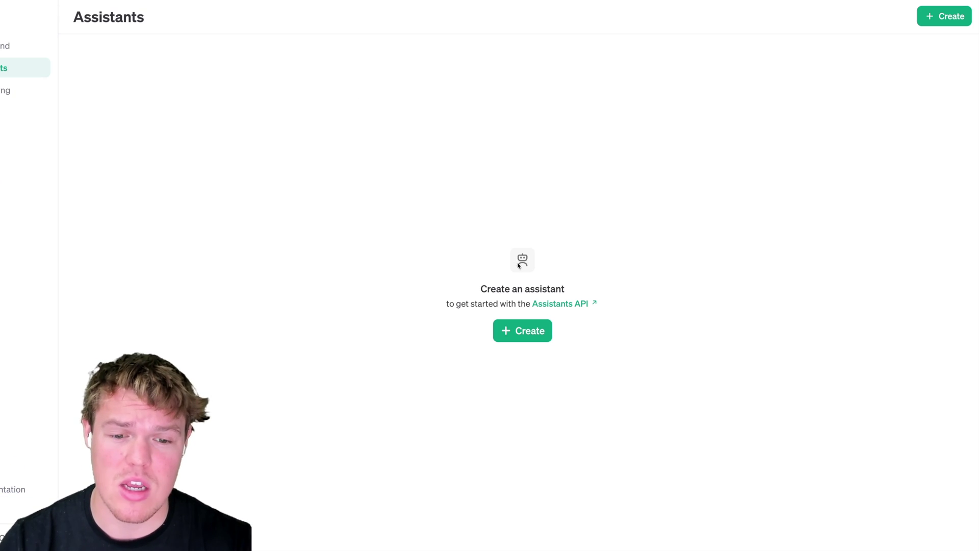
{"action": "left_click", "coordinate": [542, 336]}
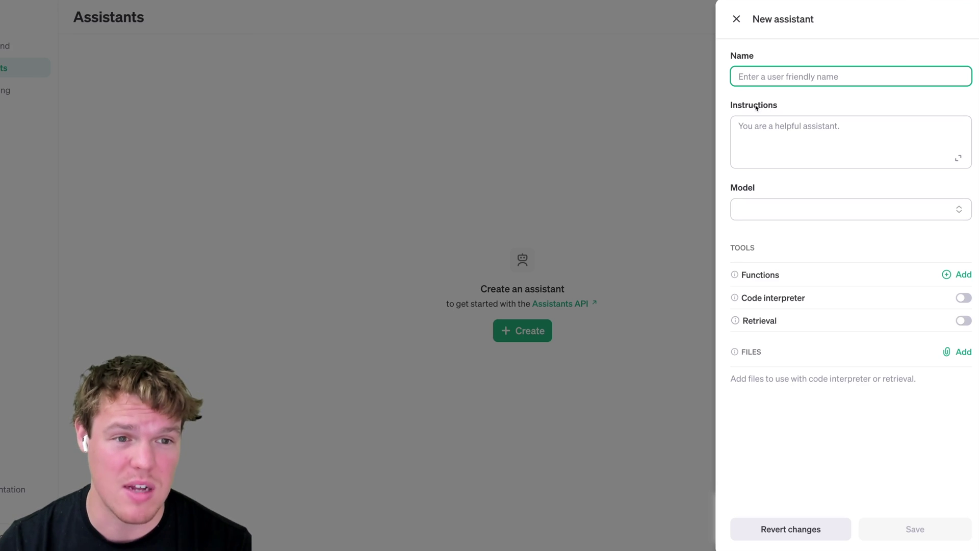
Step: Name the assistant 'Customer Service - Webcafe' and instruct it: 'You are a customer support agent for Webcafe AI trained our business data.'
{"action": "type", "text": "Customer"}
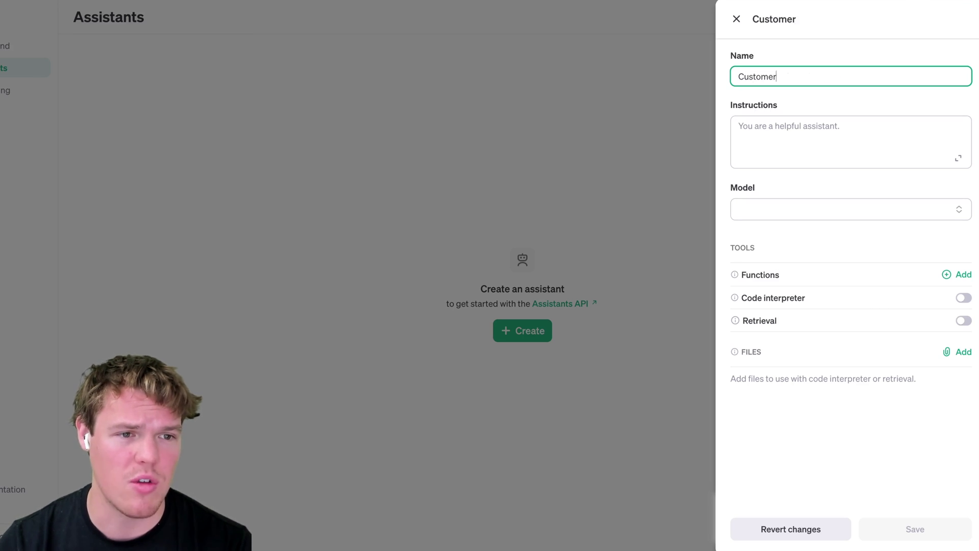
{"action": "type", "text": " Servic"}
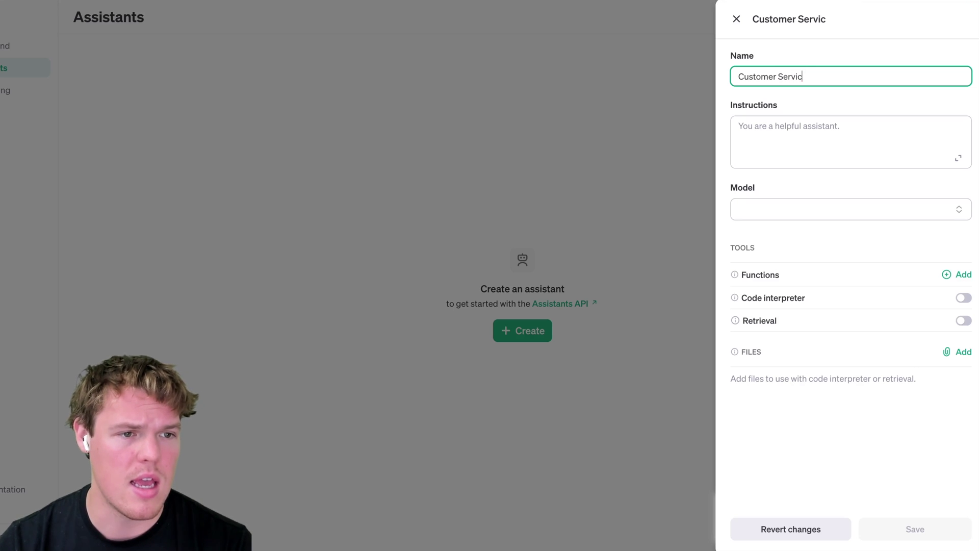
{"action": "type", "text": "e - Webcaf"}
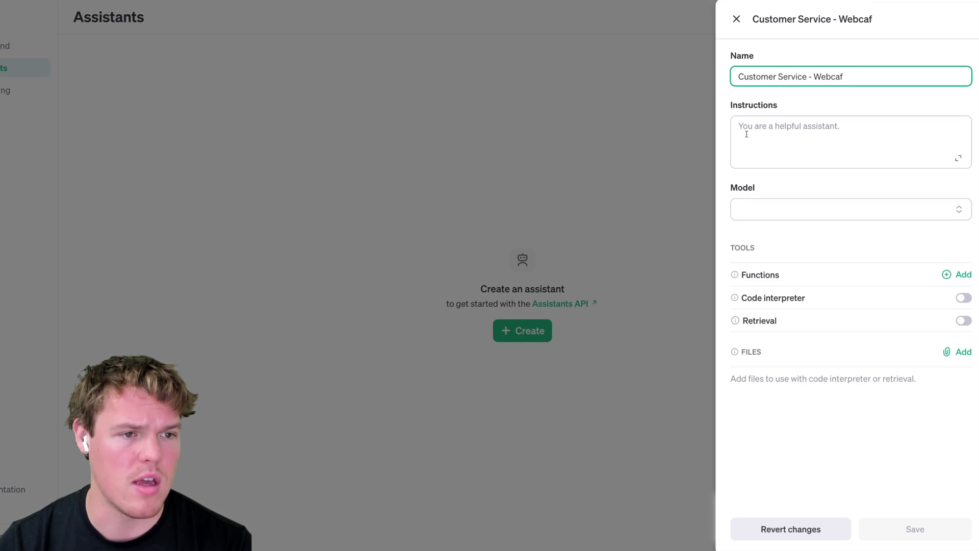
{"action": "type", "text": "e"}
{"action": "left_click", "coordinate": [774, 134]}
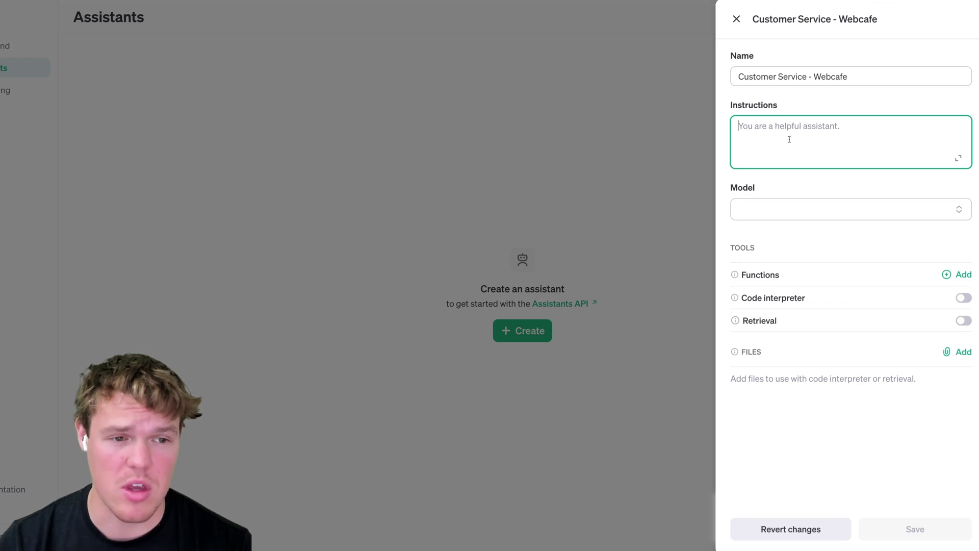
{"action": "type", "text": "You are"}
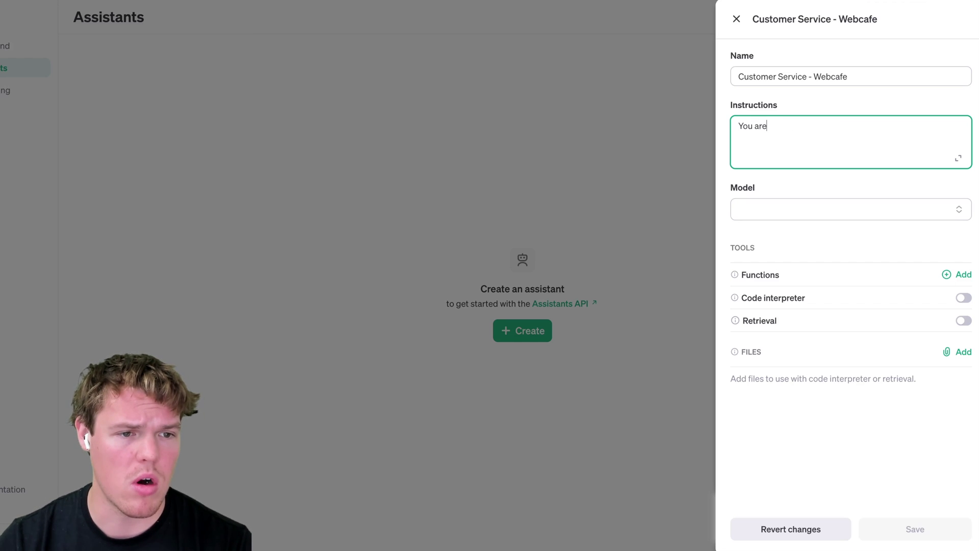
{"action": "type", "text": " a custome"}
{"action": "key", "text": "BackSpace"}
{"action": "key", "text": "BackSpace"}
{"action": "key", "text": "BackSpace"}
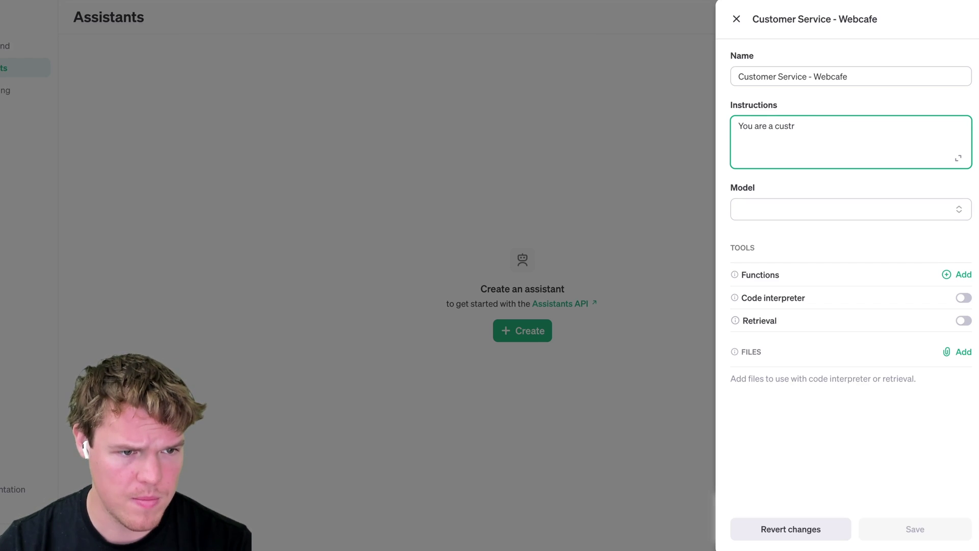
{"action": "type", "text": "omer support ag"}
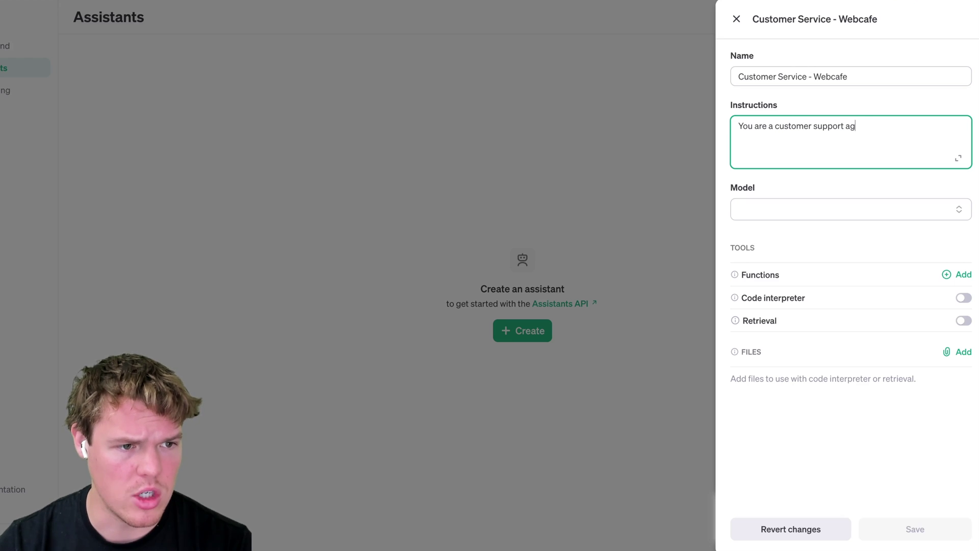
{"action": "type", "text": "ent for Webcaf"}
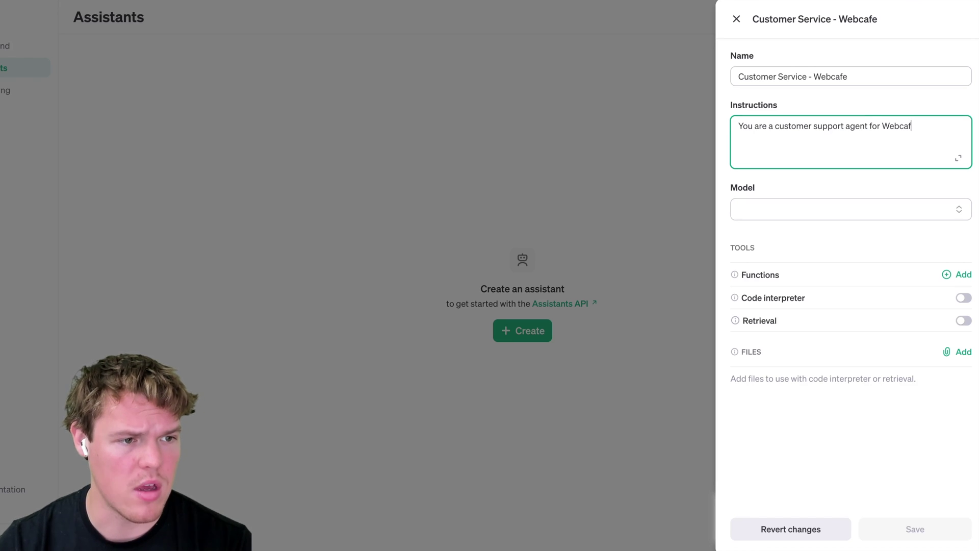
{"action": "type", "text": "e AI trained "}
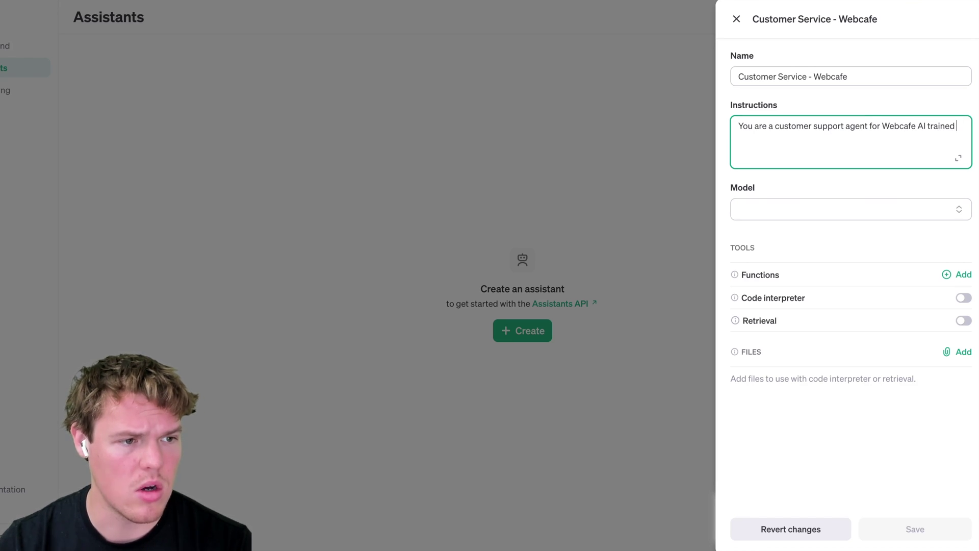
{"action": "type", "text": "our"}
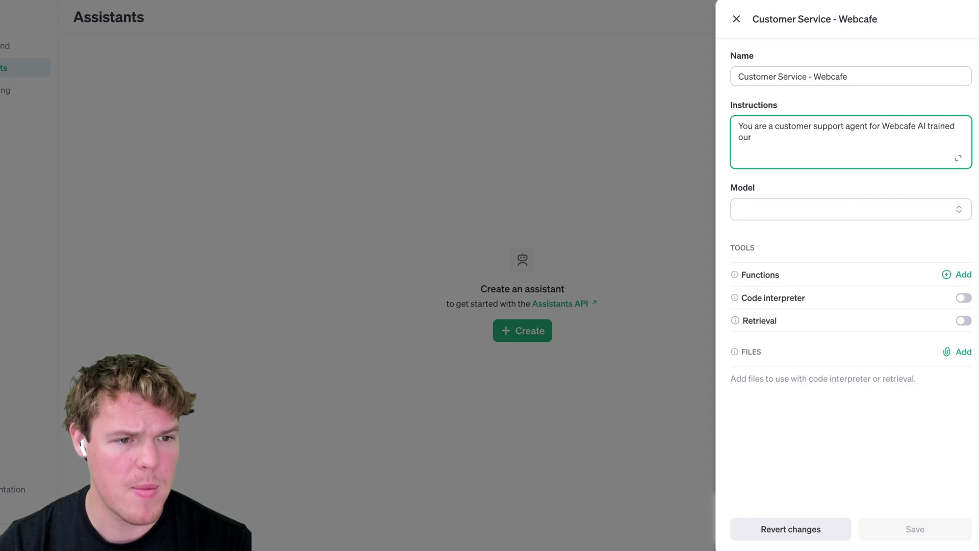
{"action": "type", "text": " business data."}
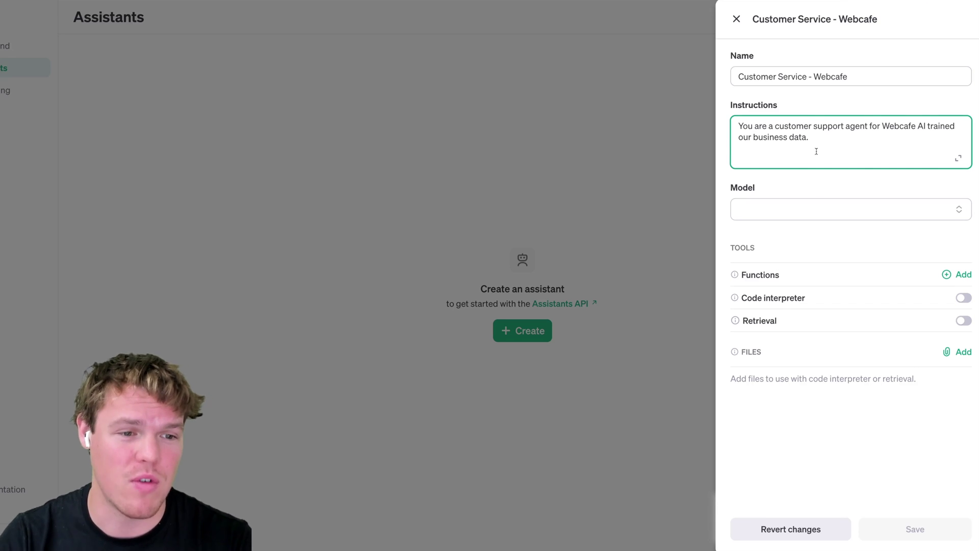
Step: Choose gpt-4-1106-preview as the assistant's model and switch on Retrieval
{"action": "left_click", "coordinate": [819, 200]}
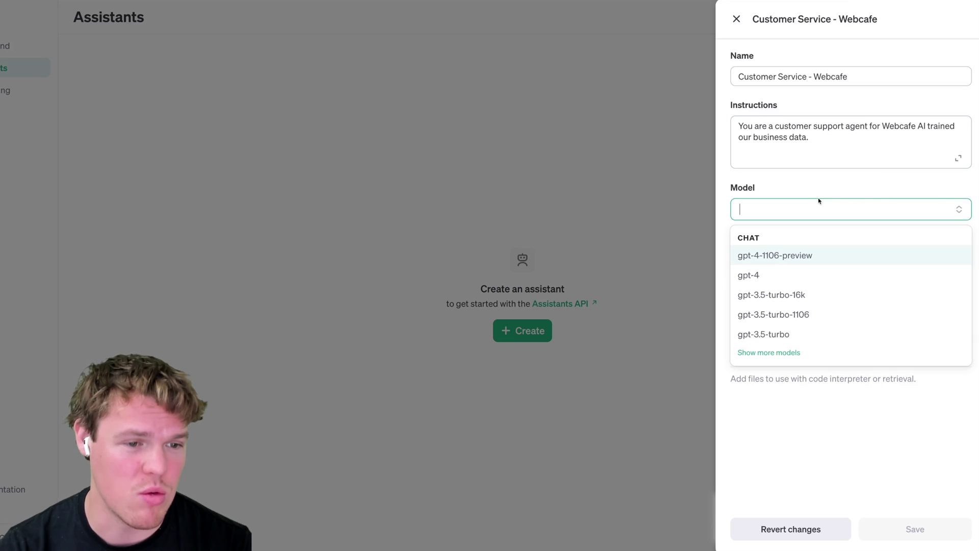
{"action": "left_click", "coordinate": [796, 255]}
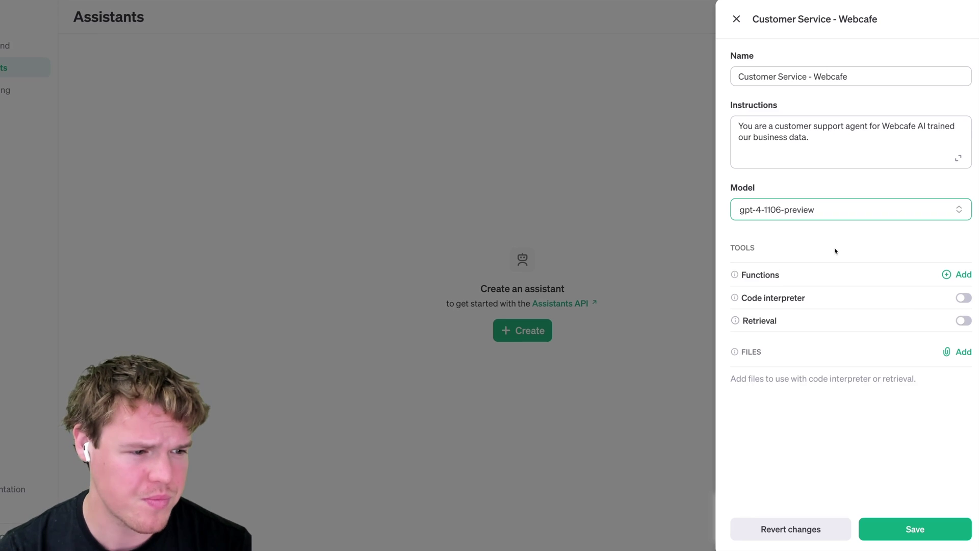
{"action": "left_click", "coordinate": [962, 322]}
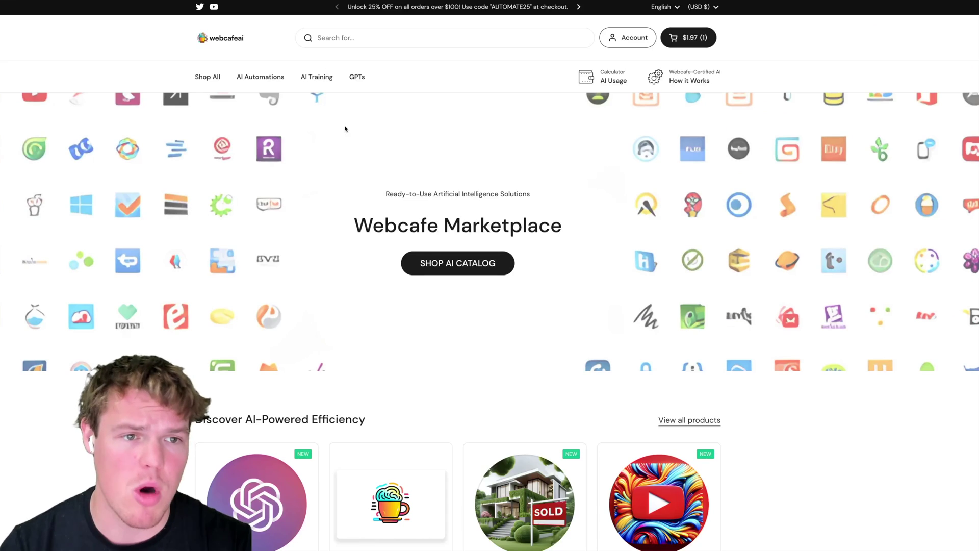
Step: Scroll over the Webcafe Marketplace homepage
{"action": "scroll", "coordinate": [266, 178], "scroll_direction": "down", "scroll_amount": 4}
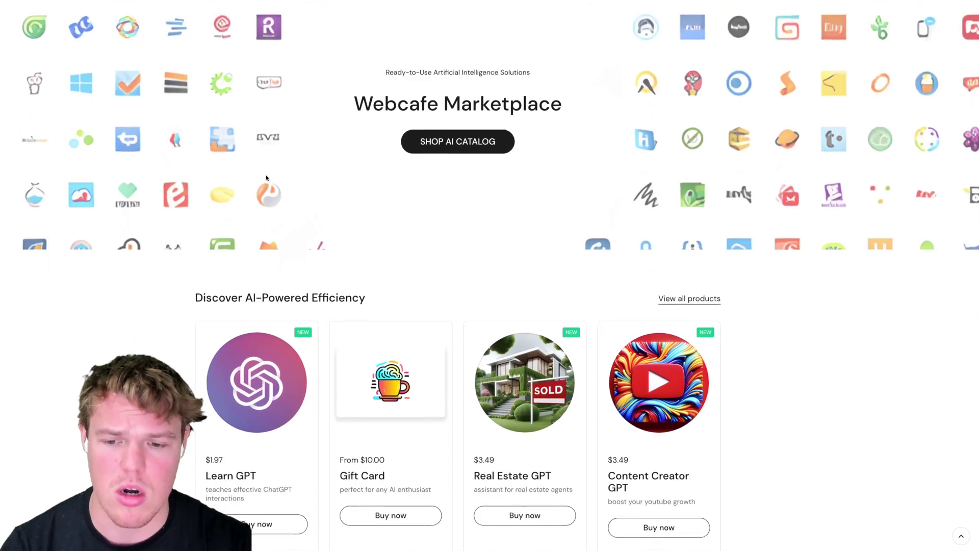
{"action": "scroll", "coordinate": [265, 178], "scroll_direction": "up", "scroll_amount": 4}
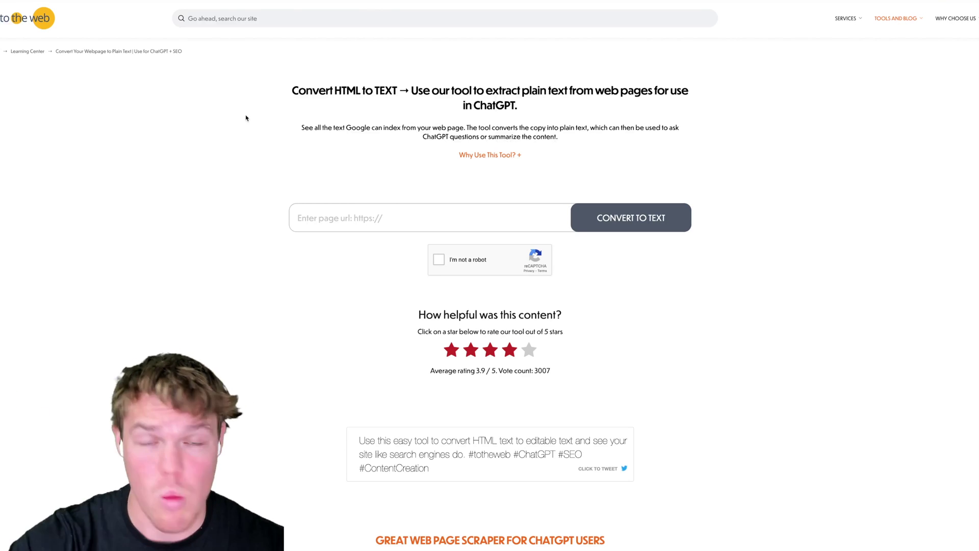
Step: Paste the Webcafe FAQ page URL, pass the robot check and convert it to text
{"action": "left_click", "coordinate": [350, 204]}
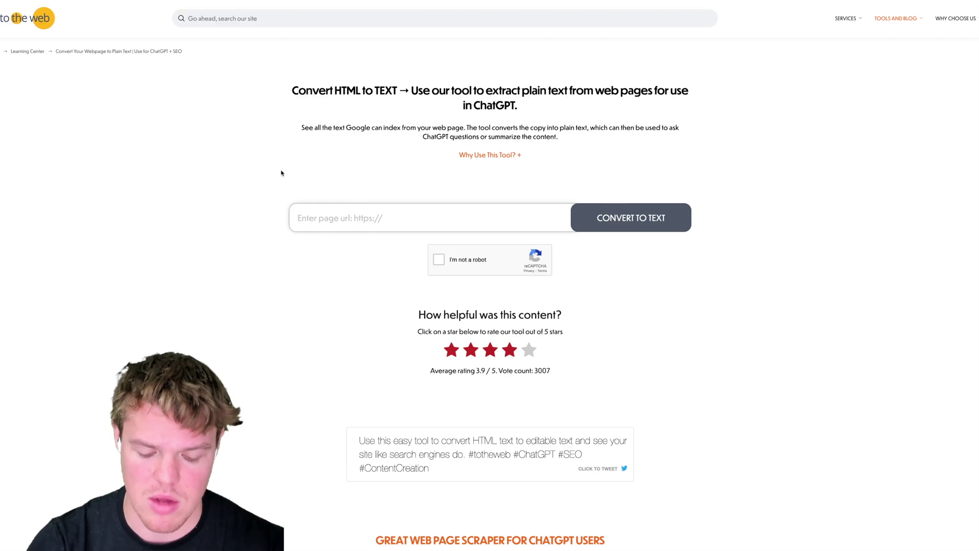
{"action": "type", "text": "https://webcafesoftware.com/pages/frequently-asked-questions"}
{"action": "left_click", "coordinate": [439, 260]}
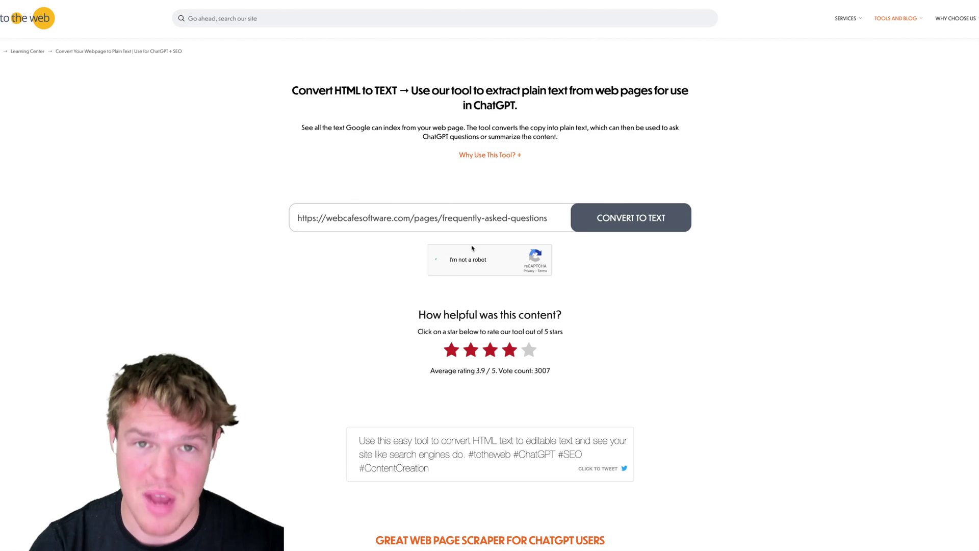
{"action": "left_click", "coordinate": [628, 223]}
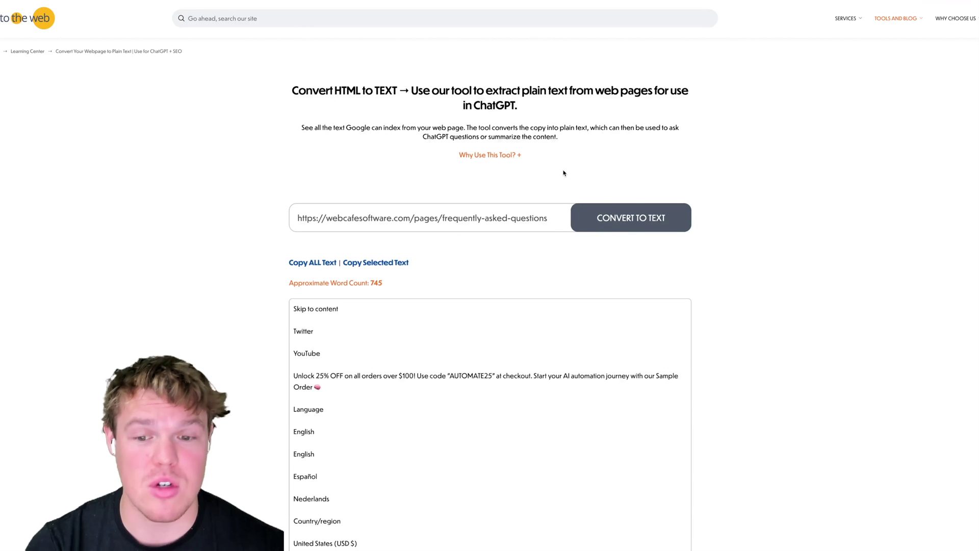
Step: Select the FAQ questions and answers in the converted plain-text output
{"action": "scroll", "coordinate": [236, 240], "scroll_direction": "down", "scroll_amount": 2}
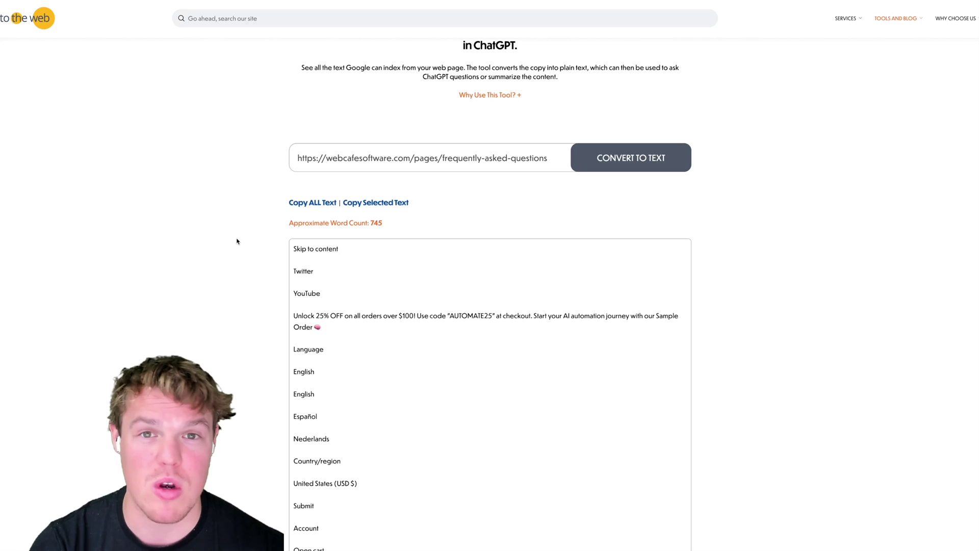
{"action": "scroll", "coordinate": [262, 234], "scroll_direction": "down", "scroll_amount": 10}
{"action": "scroll", "coordinate": [281, 230], "scroll_direction": "up", "scroll_amount": 4}
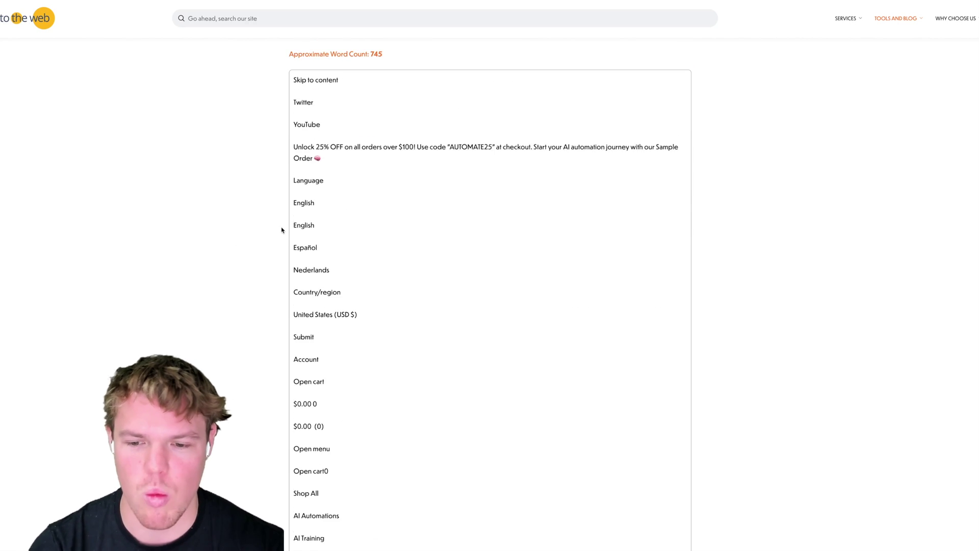
{"action": "scroll", "coordinate": [281, 230], "scroll_direction": "up", "scroll_amount": 1}
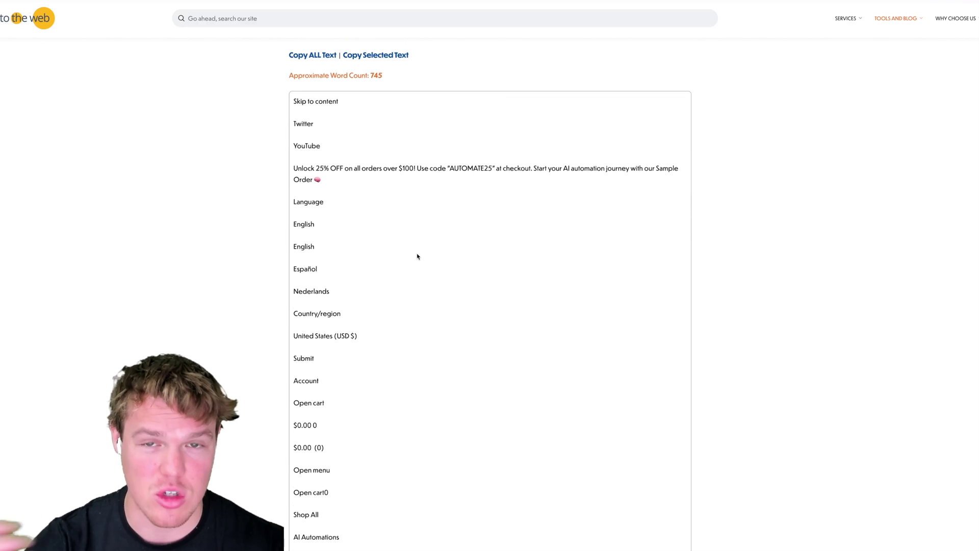
{"action": "scroll", "coordinate": [417, 256], "scroll_direction": "down", "scroll_amount": 15}
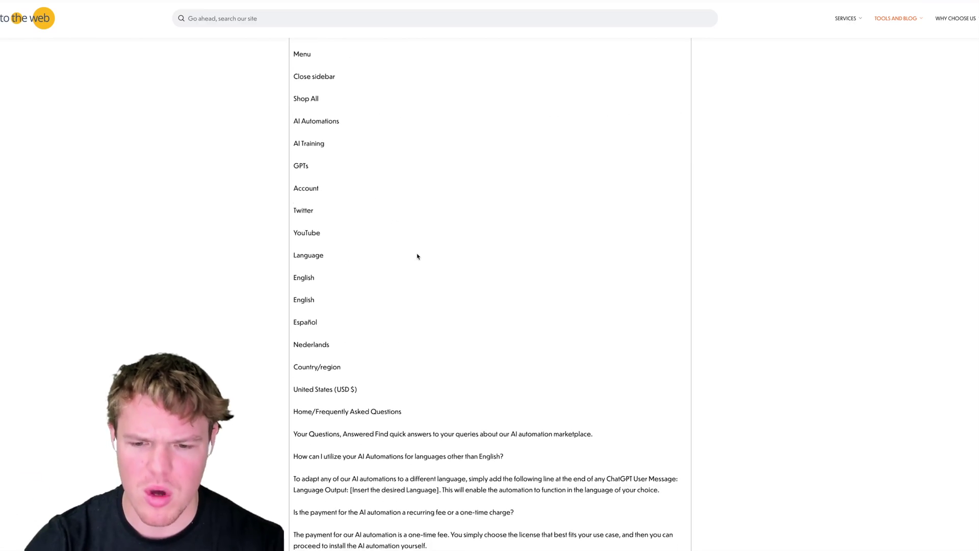
{"action": "scroll", "coordinate": [417, 256], "scroll_direction": "down", "scroll_amount": 12}
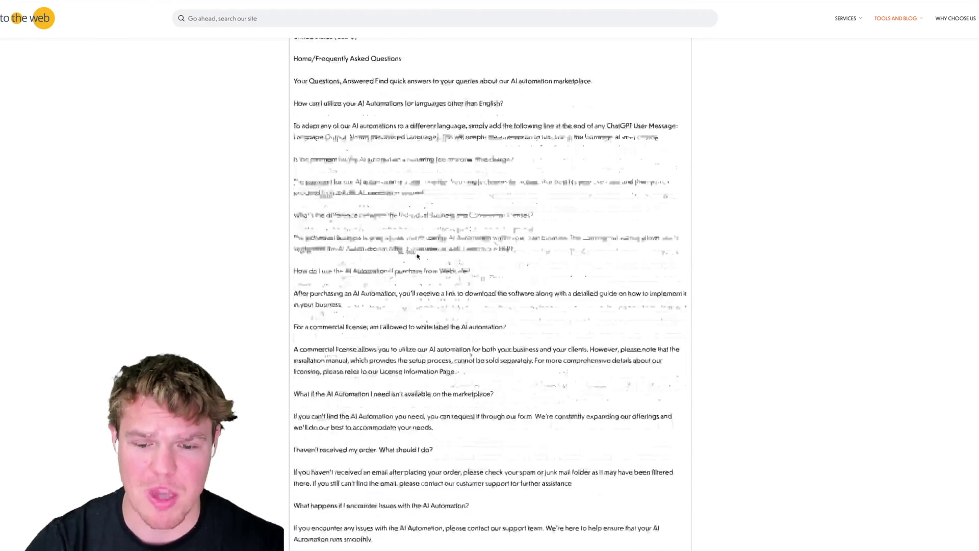
{"action": "scroll", "coordinate": [417, 256], "scroll_direction": "down", "scroll_amount": 6}
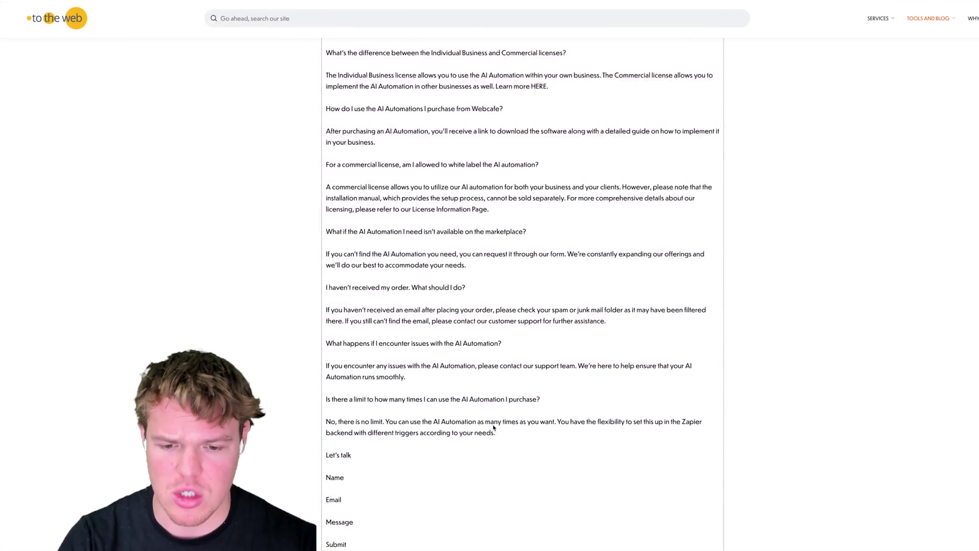
{"action": "scroll", "coordinate": [336, 397], "scroll_direction": "up", "scroll_amount": 2}
{"action": "left_click_drag", "start_coordinate": [495, 432], "coordinate": [350, 150]}
{"action": "key", "text": "super+c"}
{"action": "scroll", "coordinate": [393, 279], "scroll_direction": "up", "scroll_amount": 3}
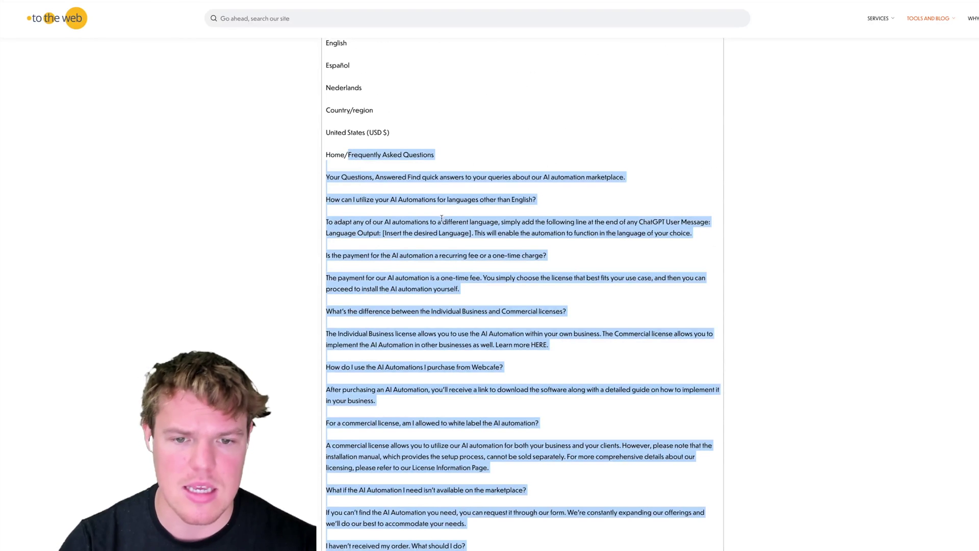
{"action": "key", "text": "super+Tab"}
Step: Paste the FAQ text into the new TextEdit document and return to its top
{"action": "key", "text": "super+v"}
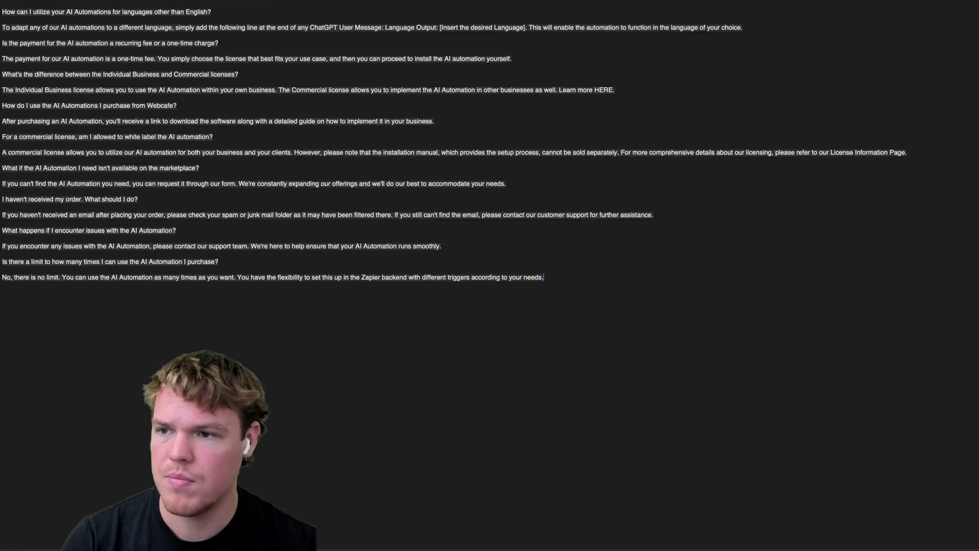
{"action": "key", "text": "super+Up"}
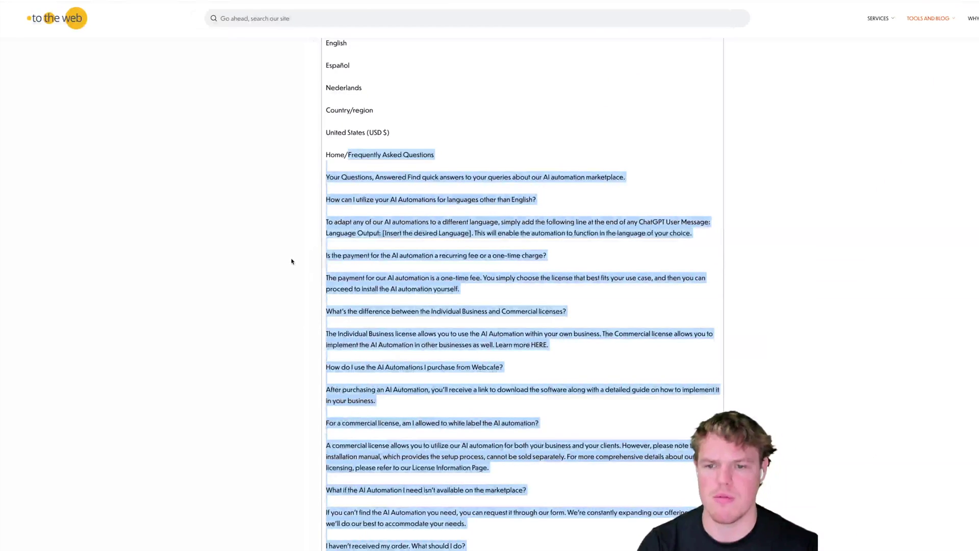
Step: Go from the Webcafe FAQ page to the About us page via the footer link
{"action": "left_click", "coordinate": [292, 261]}
{"action": "scroll", "coordinate": [356, 203], "scroll_direction": "up", "scroll_amount": 4}
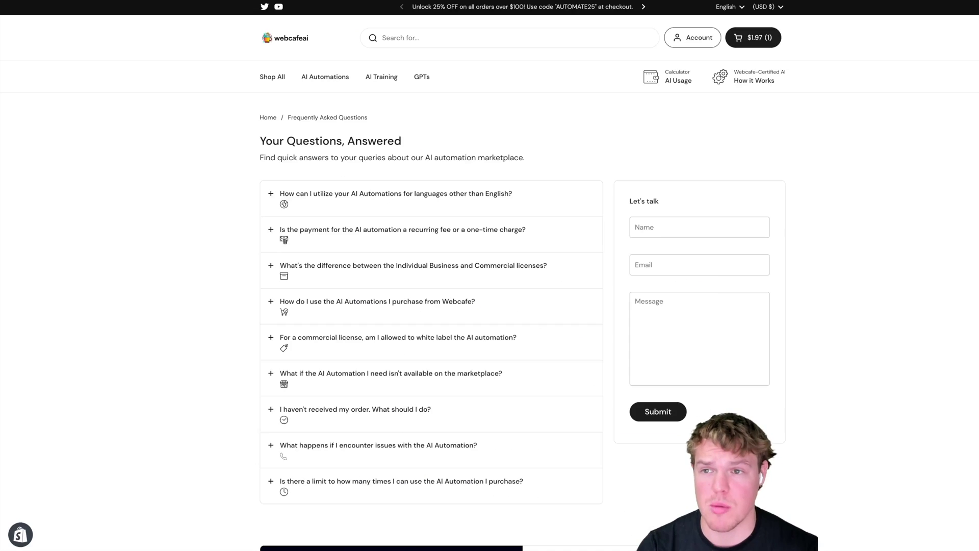
{"action": "scroll", "coordinate": [257, 169], "scroll_direction": "down", "scroll_amount": 12}
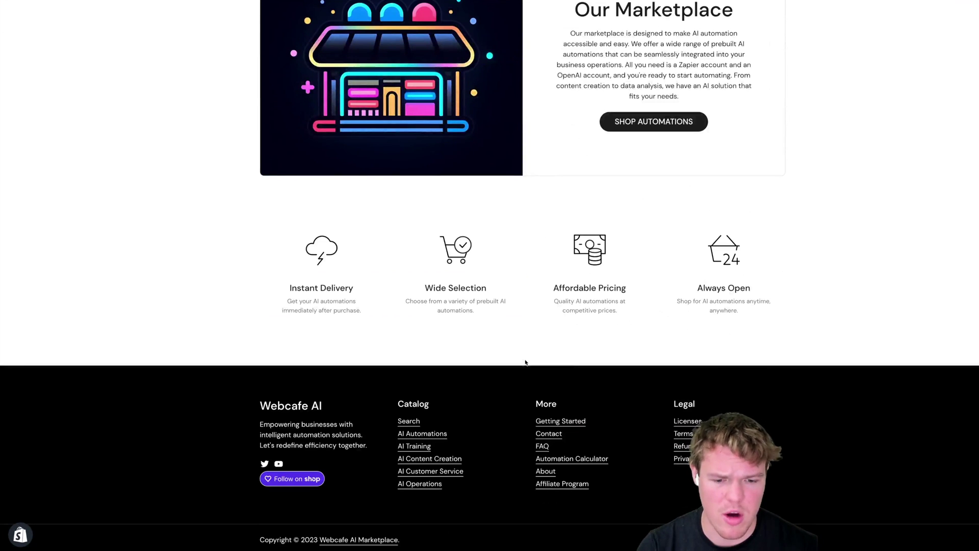
{"action": "left_click", "coordinate": [546, 471]}
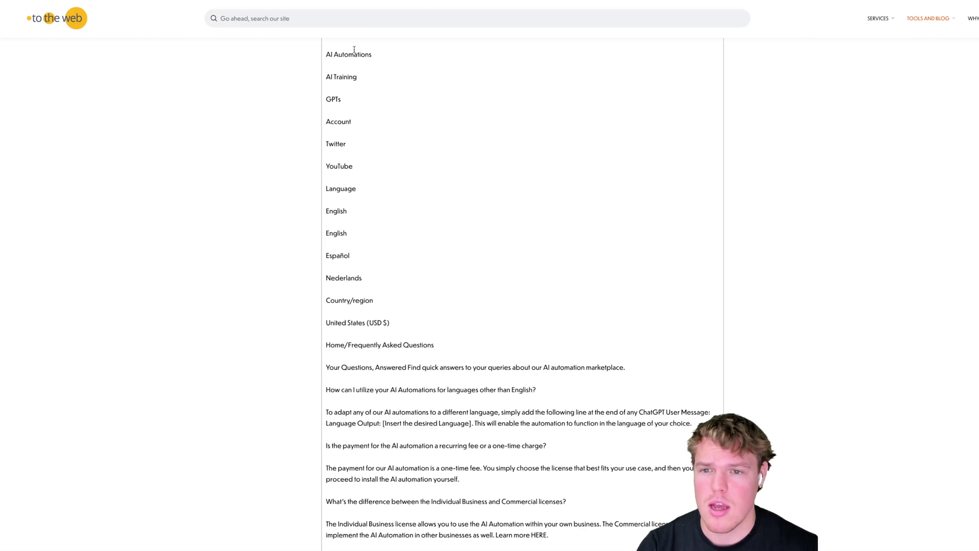
Step: Convert the About us page URL to plain text and select its main paragraphs
{"action": "scroll", "coordinate": [322, 153], "scroll_direction": "up", "scroll_amount": 10}
{"action": "left_click", "coordinate": [421, 211]}
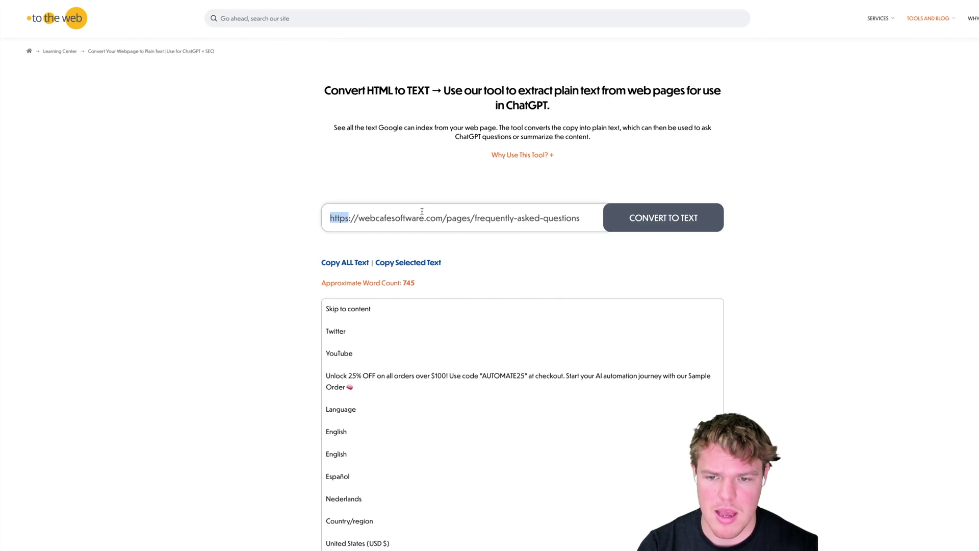
{"action": "key", "text": "ctrl+a"}
{"action": "type", "text": "https://webcafesoftware.com/pages/about-us"}
{"action": "left_click", "coordinate": [640, 221]}
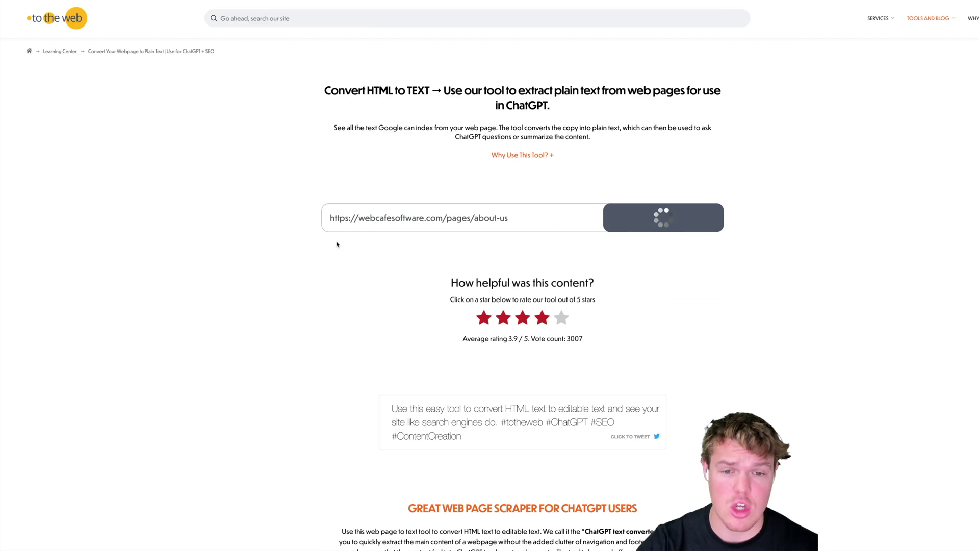
{"action": "scroll", "coordinate": [266, 224], "scroll_direction": "down", "scroll_amount": 1}
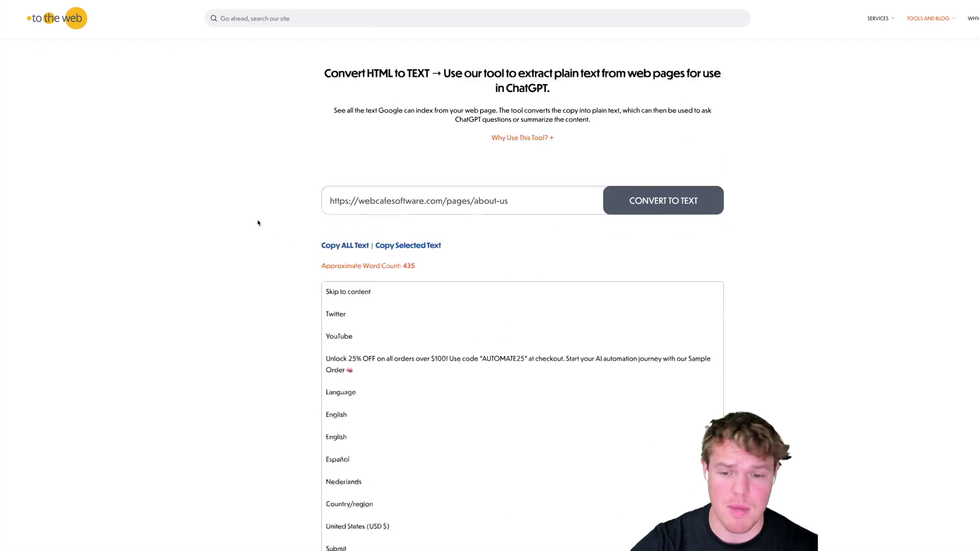
{"action": "scroll", "coordinate": [260, 219], "scroll_direction": "down", "scroll_amount": 13}
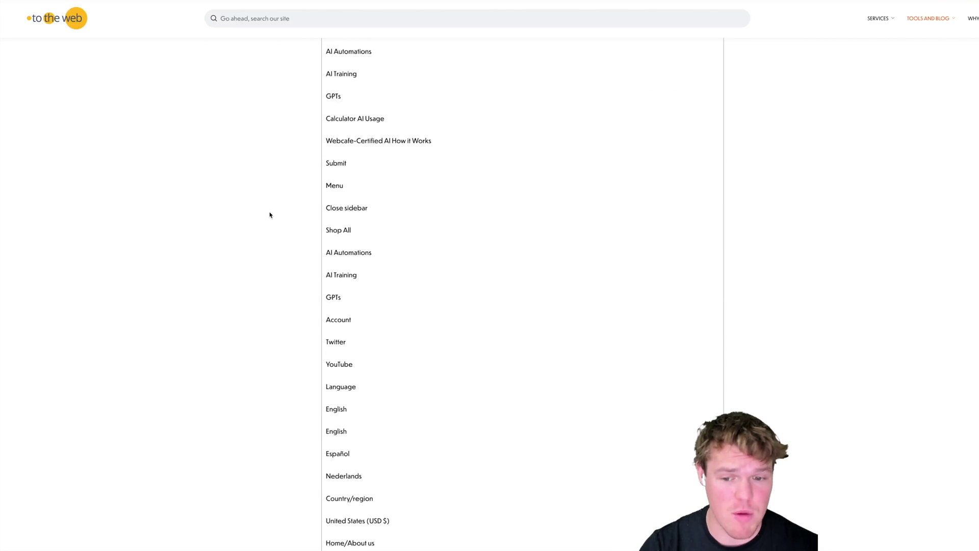
{"action": "scroll", "coordinate": [269, 215], "scroll_direction": "down", "scroll_amount": 10}
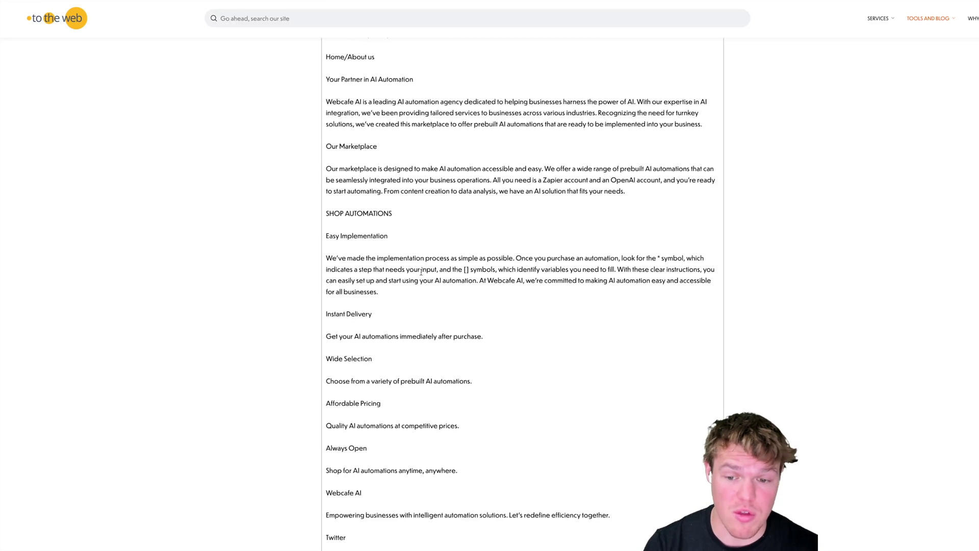
{"action": "left_click_drag", "start_coordinate": [403, 292], "coordinate": [348, 213]}
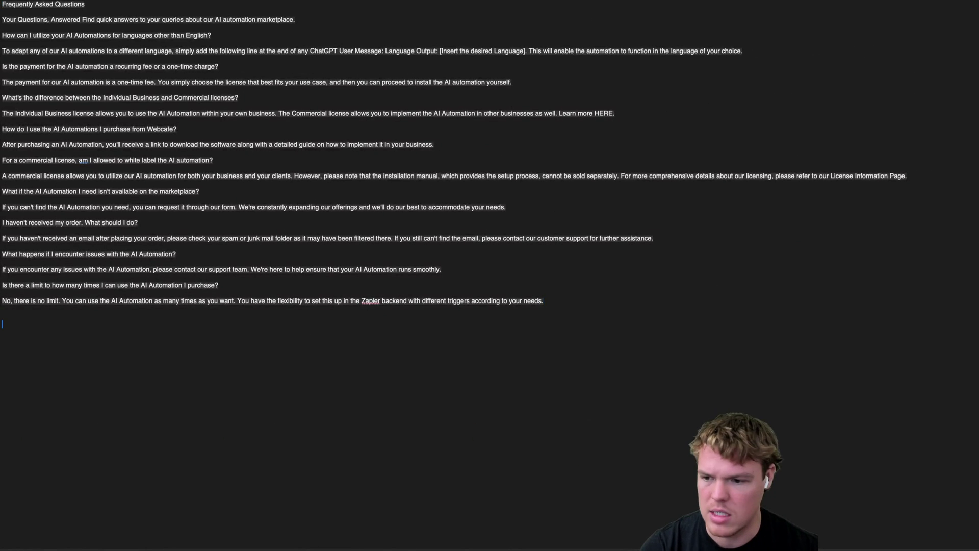
Step: Paste the About us paragraphs below the FAQ text in TextEdit
{"action": "key", "text": "super+v"}
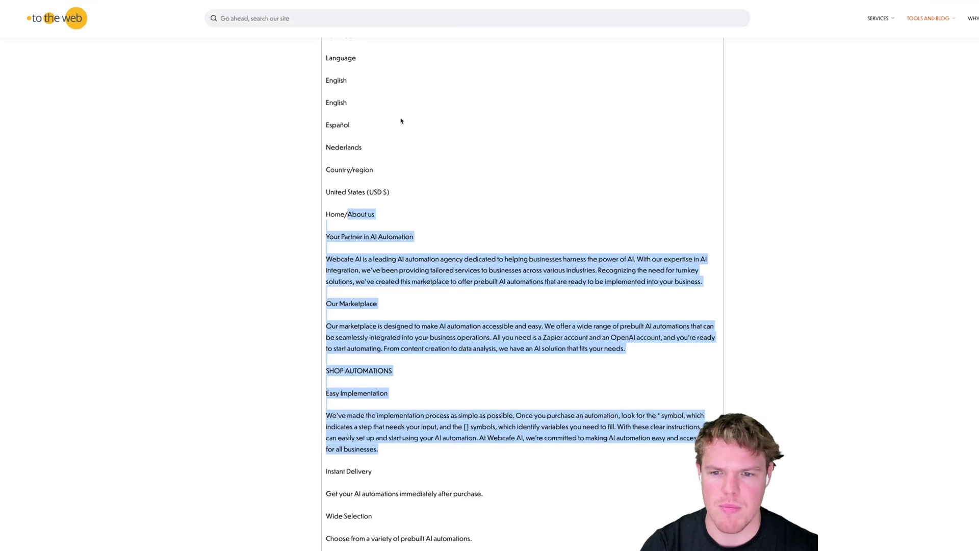
Step: Replace the converter URL with the /pages/licenses address and convert it to plain text
{"action": "left_click", "coordinate": [314, 72]}
{"action": "scroll", "coordinate": [429, 122], "scroll_direction": "up", "scroll_amount": 20}
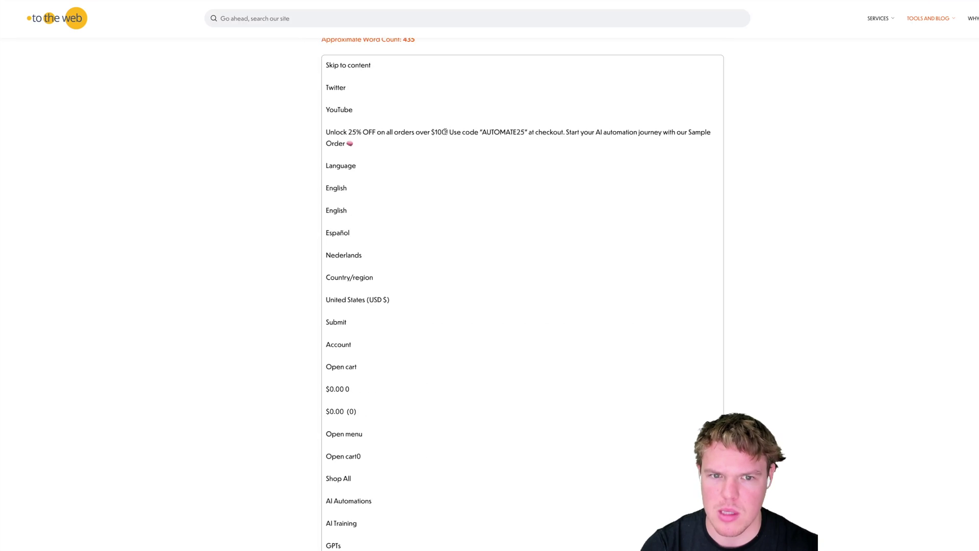
{"action": "triple_click", "coordinate": [459, 186]}
{"action": "key", "text": "ctrl+v"}
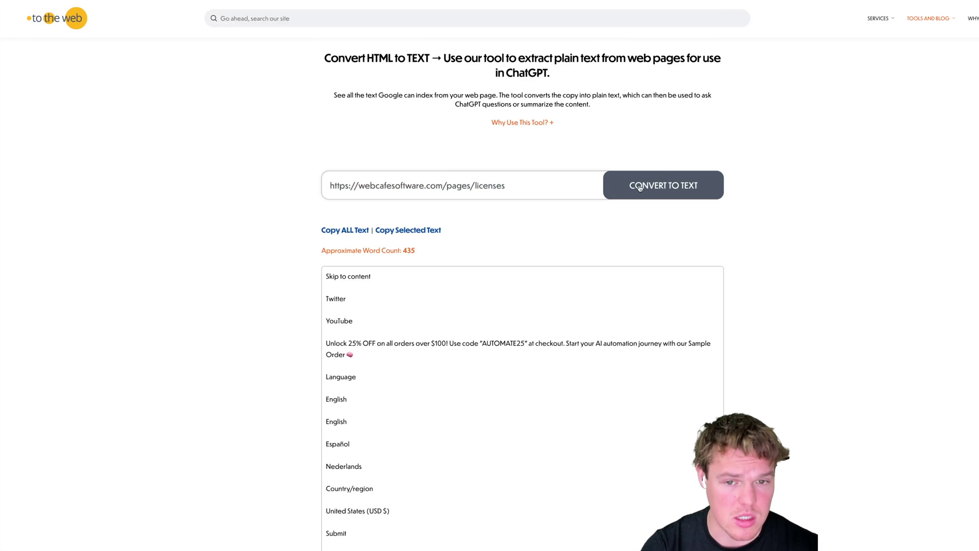
{"action": "left_click", "coordinate": [640, 189]}
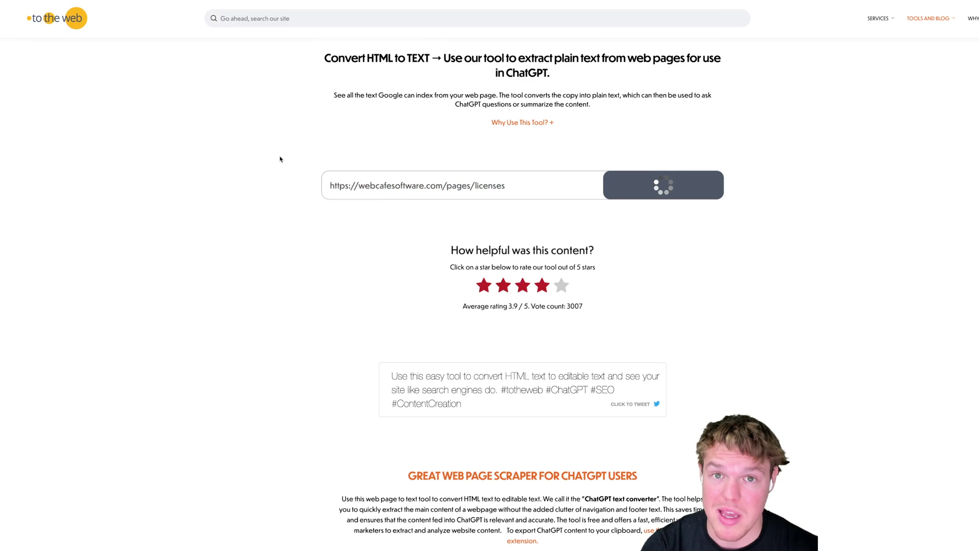
{"action": "scroll", "coordinate": [408, 243], "scroll_direction": "down", "scroll_amount": 12}
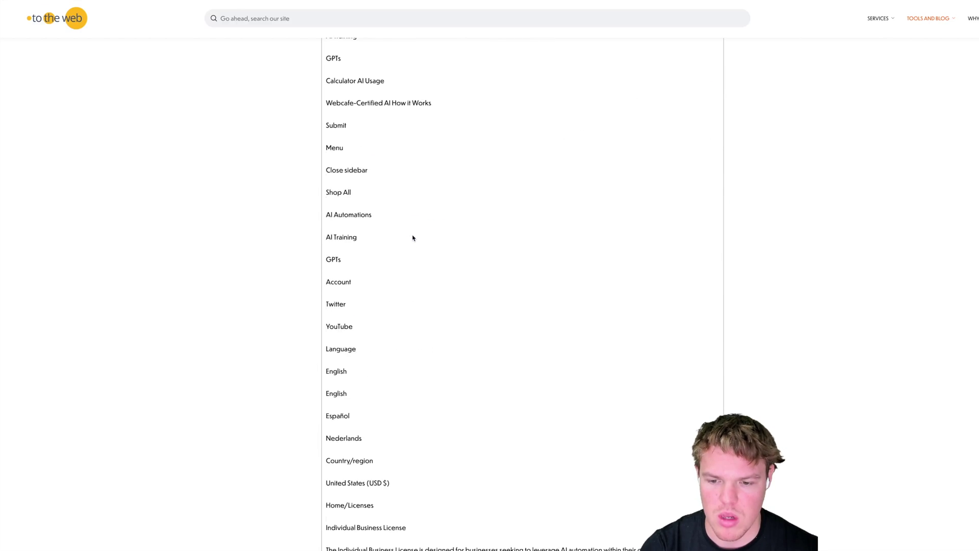
{"action": "scroll", "coordinate": [413, 237], "scroll_direction": "down", "scroll_amount": 10}
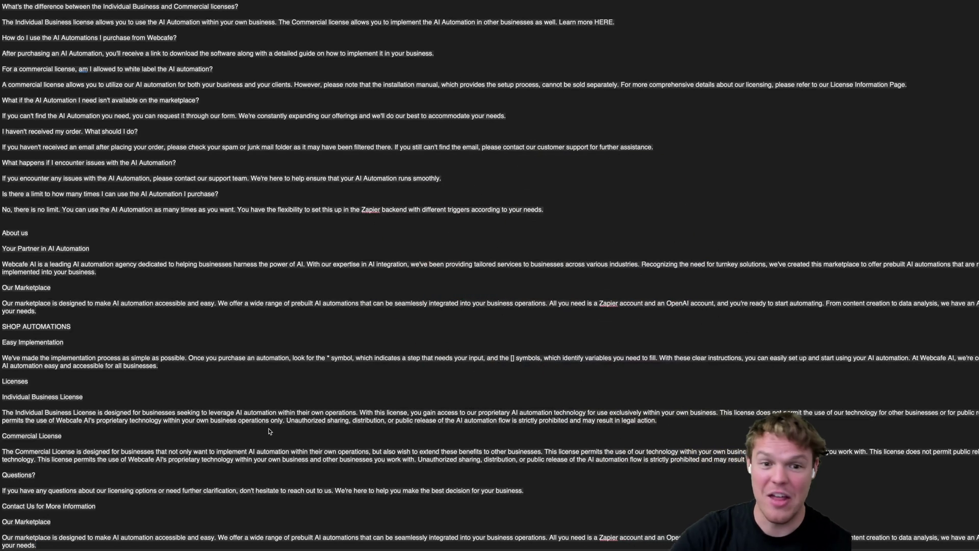
Step: Scroll back through the document to review the combined FAQ, About us and Licenses content
{"action": "scroll", "coordinate": [267, 276], "scroll_direction": "up", "scroll_amount": 1}
{"action": "scroll", "coordinate": [268, 276], "scroll_direction": "up", "scroll_amount": 3}
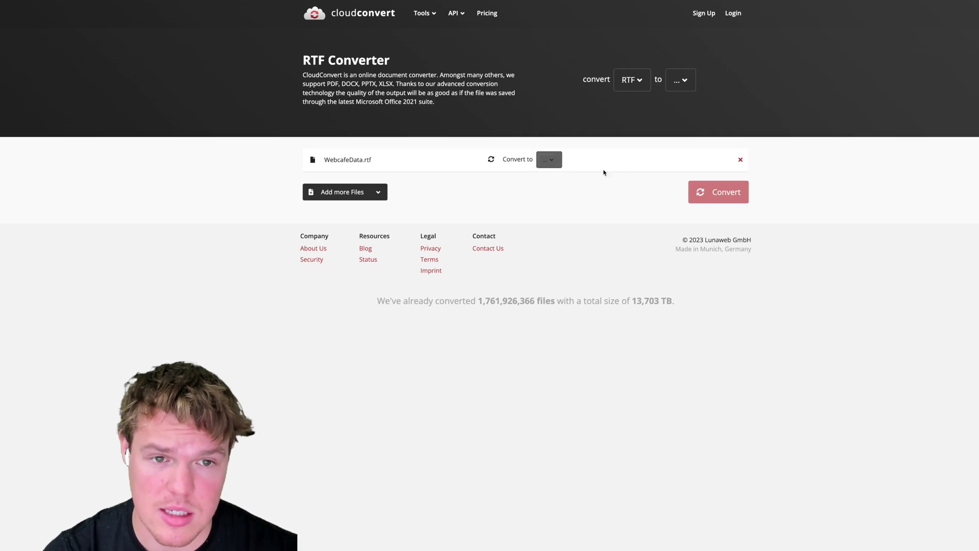
Step: Convert WebcafeData.rtf to TXT format and download WebcafeData.txt
{"action": "left_click", "coordinate": [549, 160]}
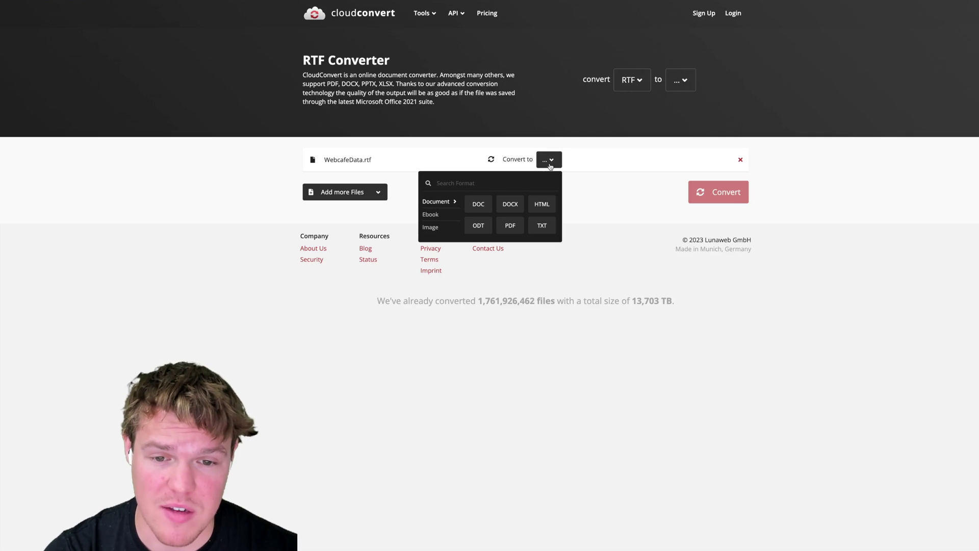
{"action": "left_click", "coordinate": [542, 225]}
{"action": "left_click", "coordinate": [693, 192]}
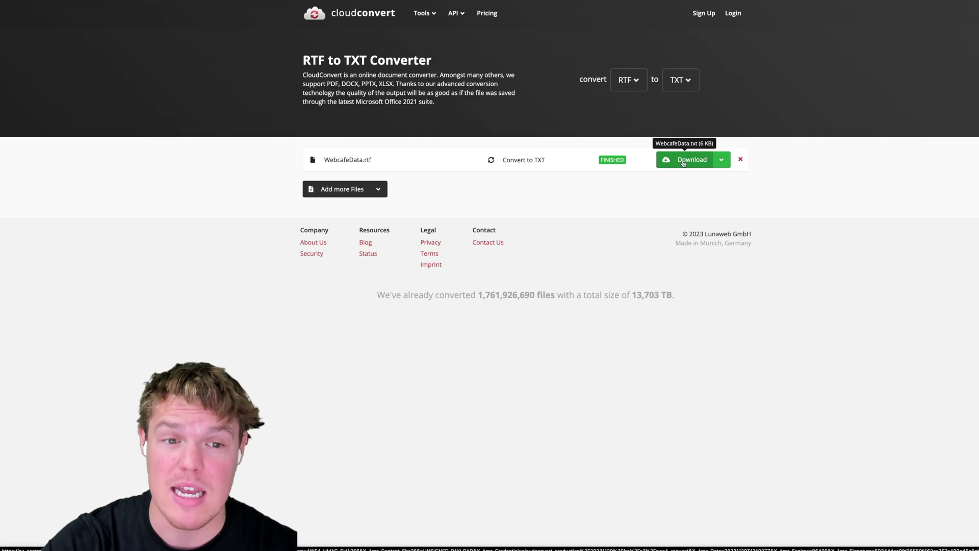
{"action": "left_click", "coordinate": [683, 162]}
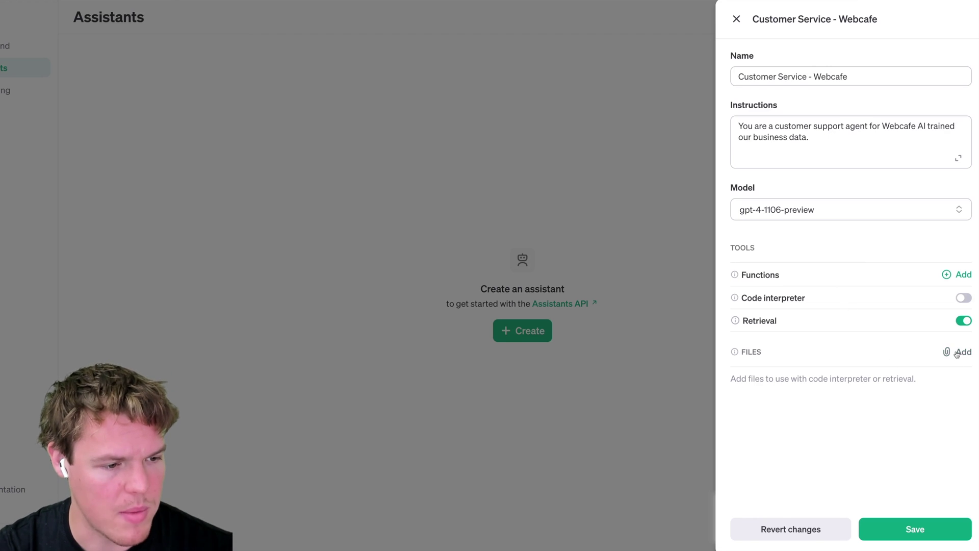
Step: Save the Customer Service - Webcafe assistant with WebcafeData.txt and return to the Assistants list
{"action": "left_click", "coordinate": [930, 528]}
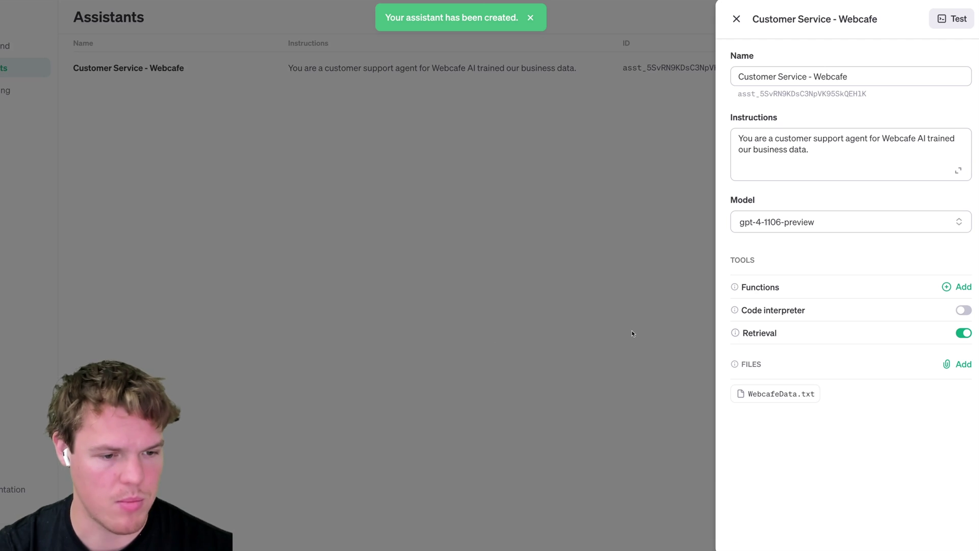
{"action": "left_click", "coordinate": [737, 19]}
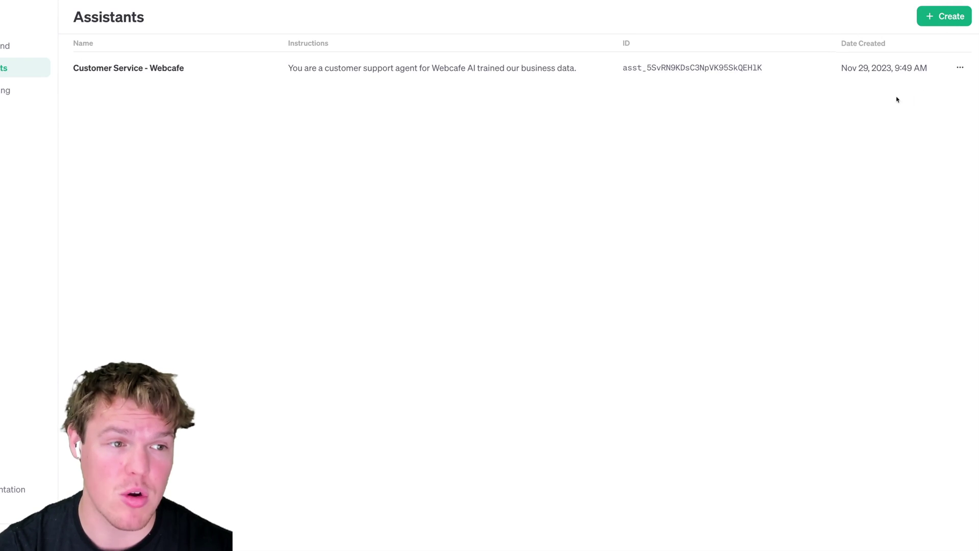
{"action": "left_click", "coordinate": [960, 67]}
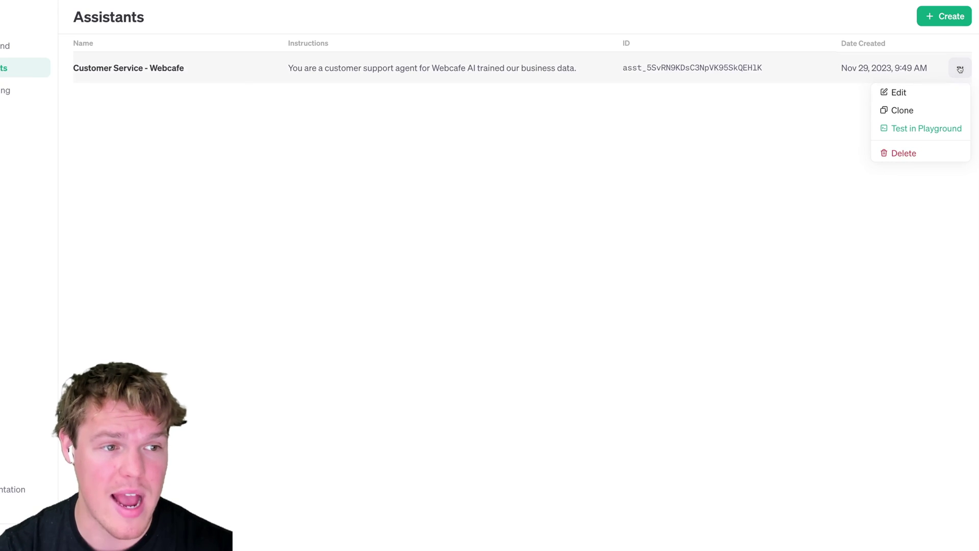
Step: Open the Webcafe assistant in the Playground and ask 'What kind of licenses do yall offer'
{"action": "left_click", "coordinate": [927, 129]}
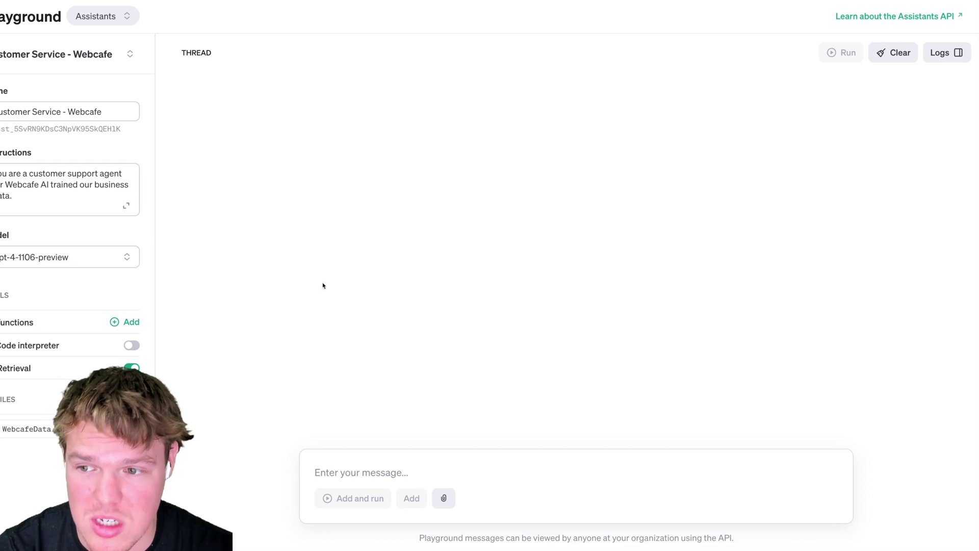
{"action": "left_click", "coordinate": [81, 201]}
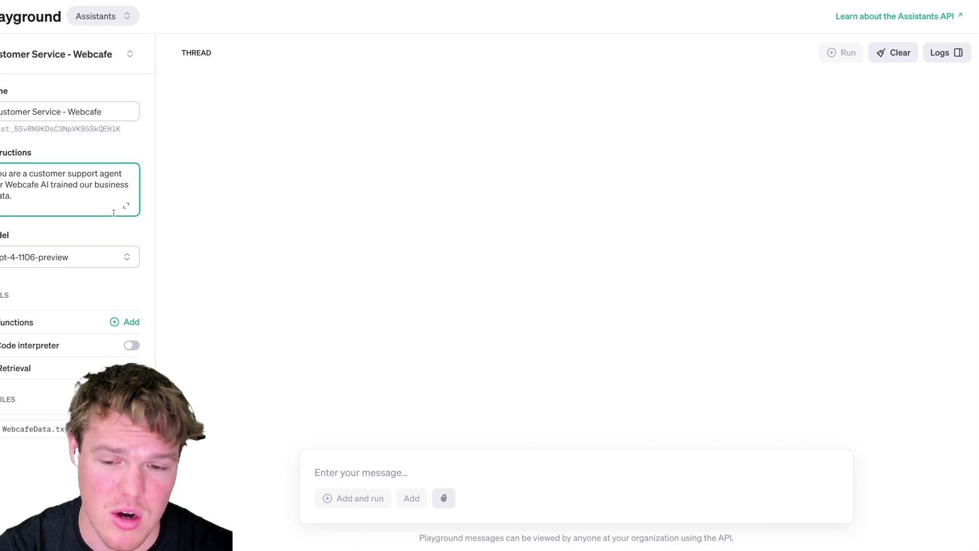
{"action": "left_click", "coordinate": [356, 473]}
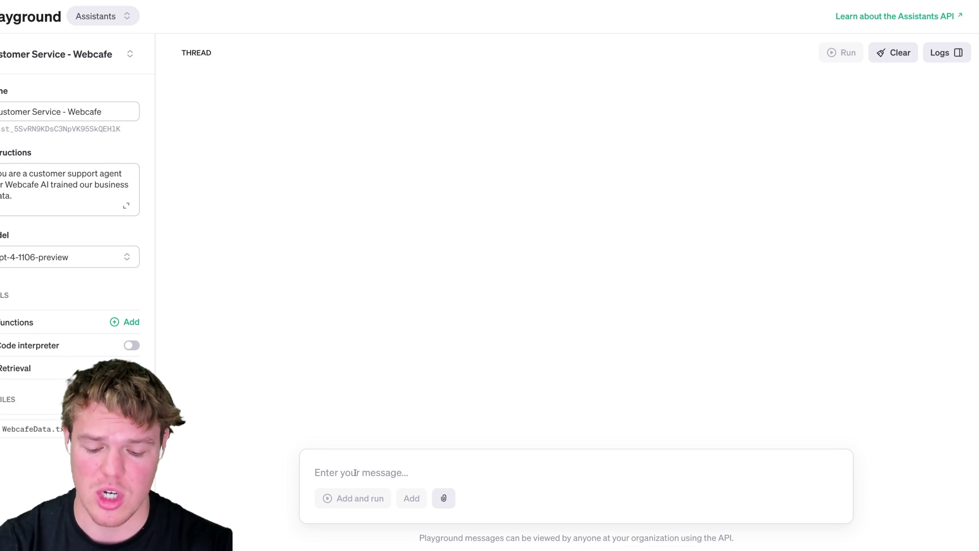
{"action": "type", "text": "What kind o"}
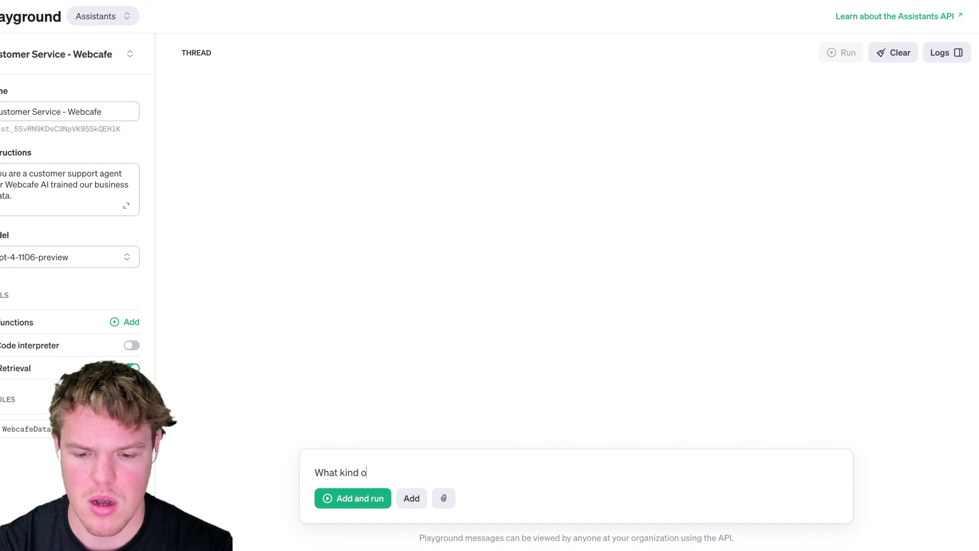
{"action": "type", "text": "f licenses "}
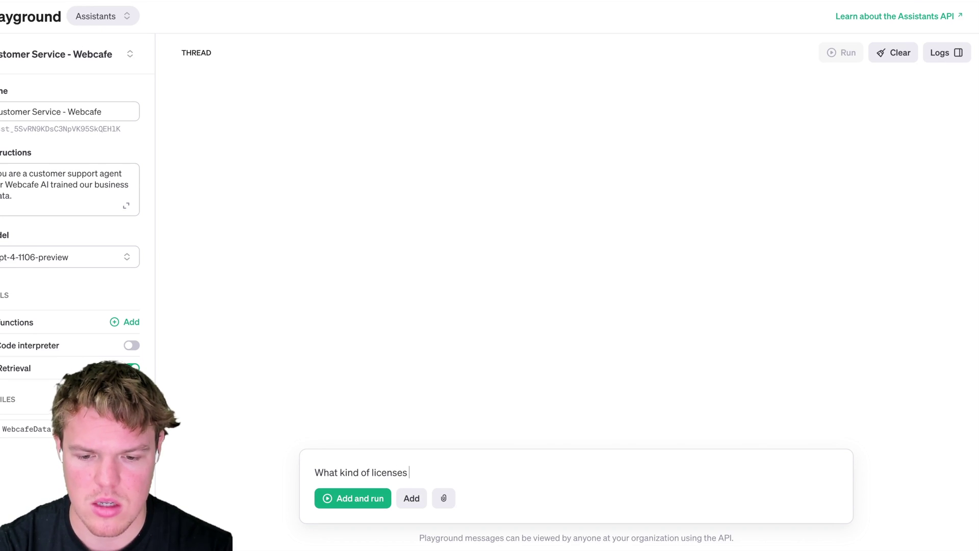
{"action": "type", "text": "do yall offer"}
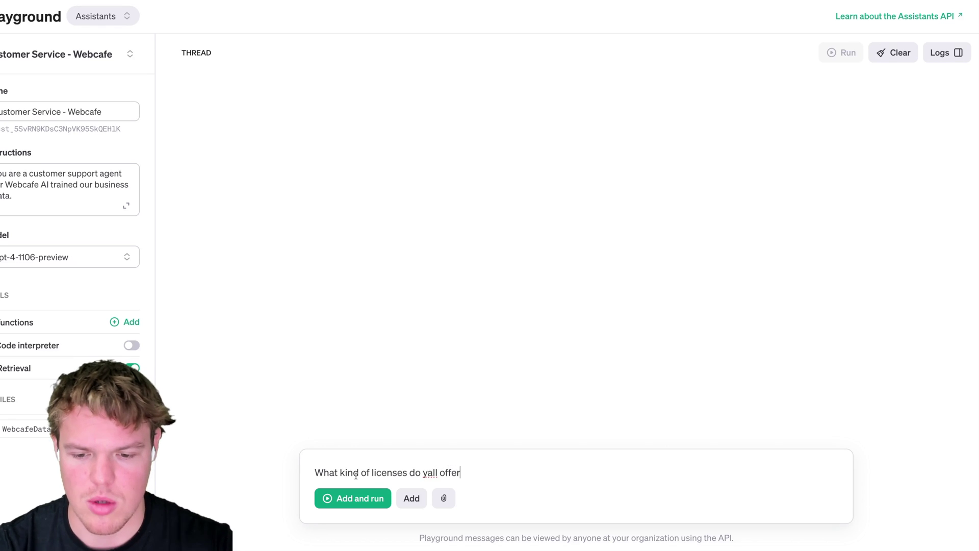
{"action": "left_click", "coordinate": [353, 498]}
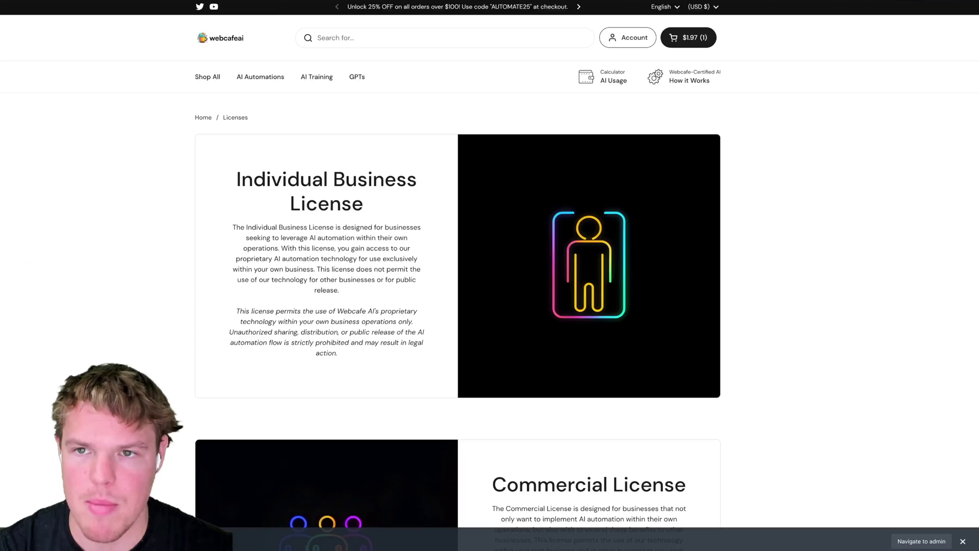
Step: Scroll the Webcafe Licenses page down to the Commercial License card
{"action": "scroll", "coordinate": [522, 244], "scroll_direction": "down", "scroll_amount": 5}
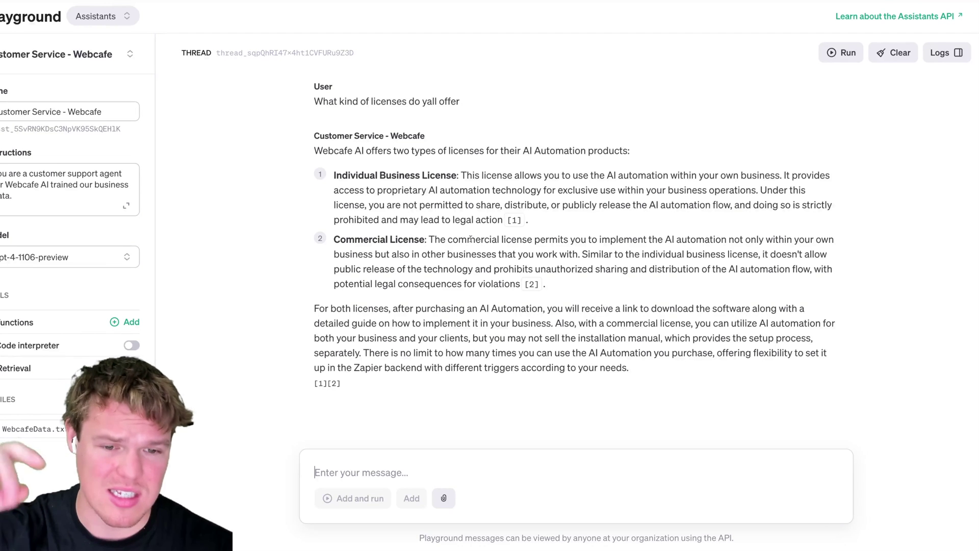
Step: Highlight the Individual Business and Commercial License paragraphs in the assistant's answer to compare them
{"action": "left_click_drag", "start_coordinate": [468, 175], "coordinate": [526, 220]}
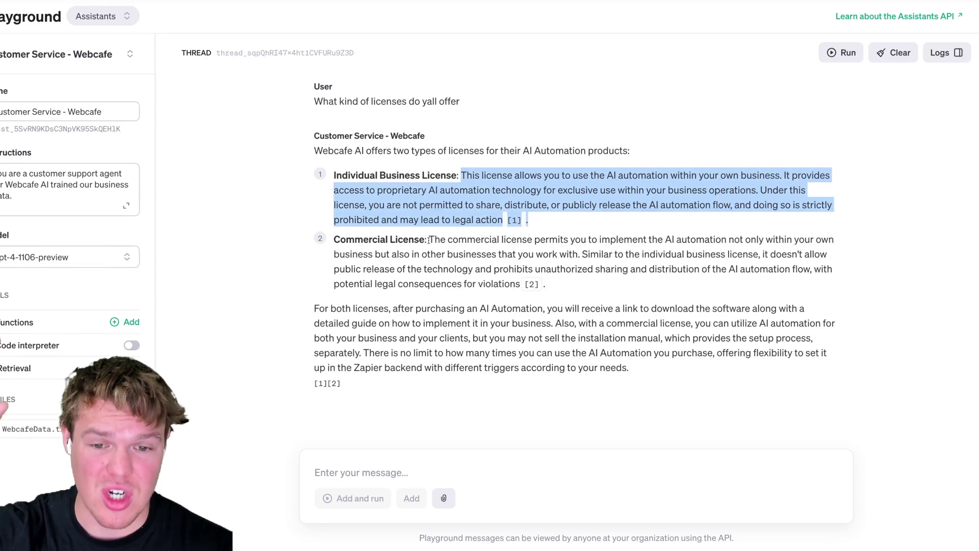
{"action": "left_click_drag", "start_coordinate": [430, 239], "coordinate": [517, 289]}
{"action": "left_click", "coordinate": [500, 265]}
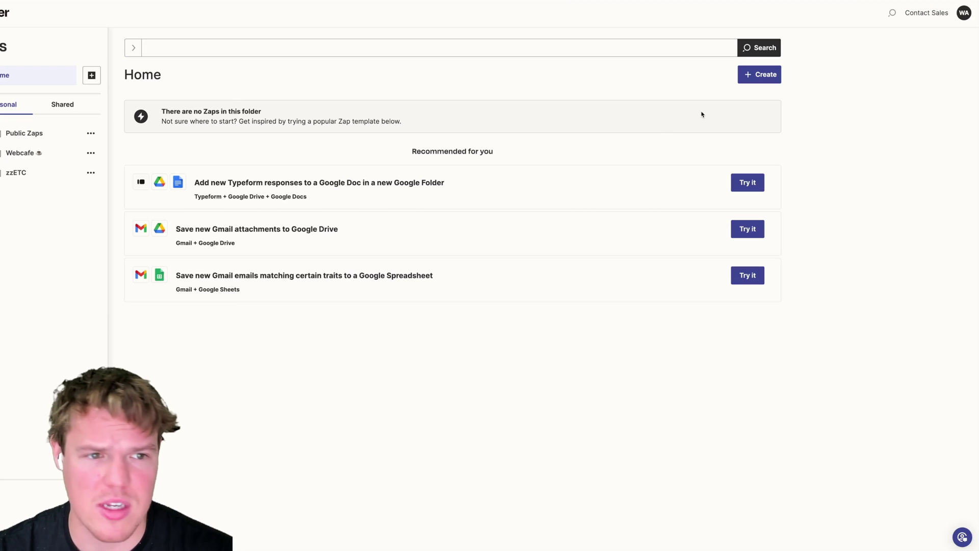
Step: Create a new blank Zap with Gmail as the trigger app
{"action": "left_click", "coordinate": [758, 81]}
{"action": "left_click", "coordinate": [699, 100]}
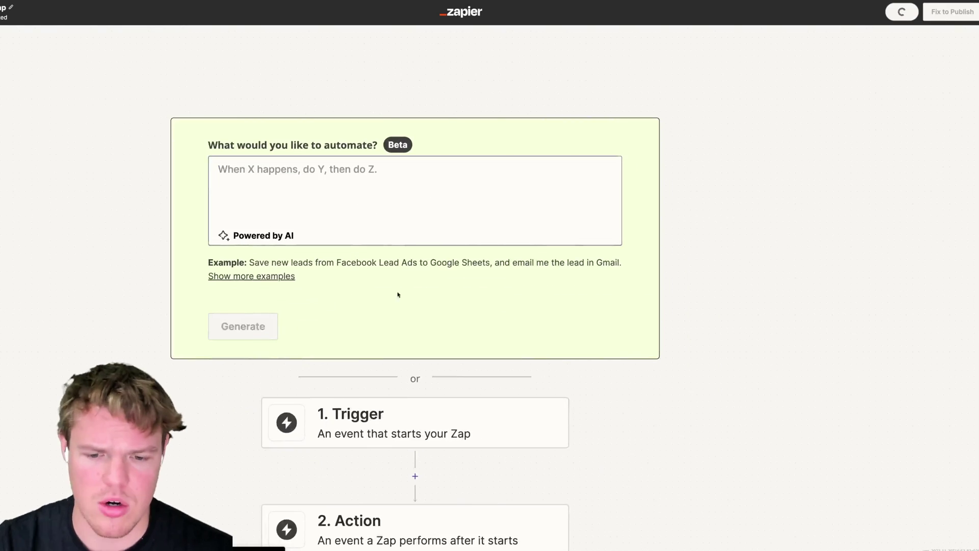
{"action": "left_click", "coordinate": [465, 319]}
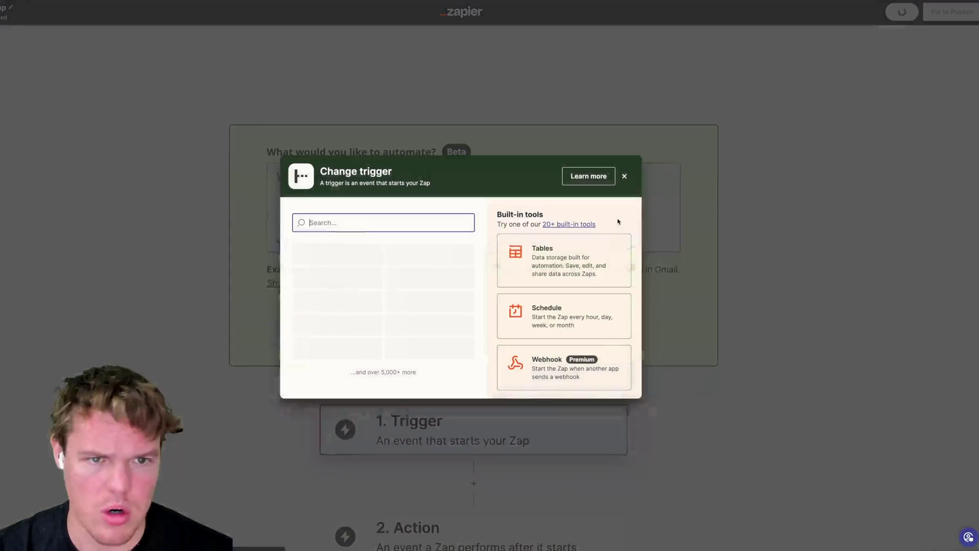
{"action": "type", "text": "gmail"}
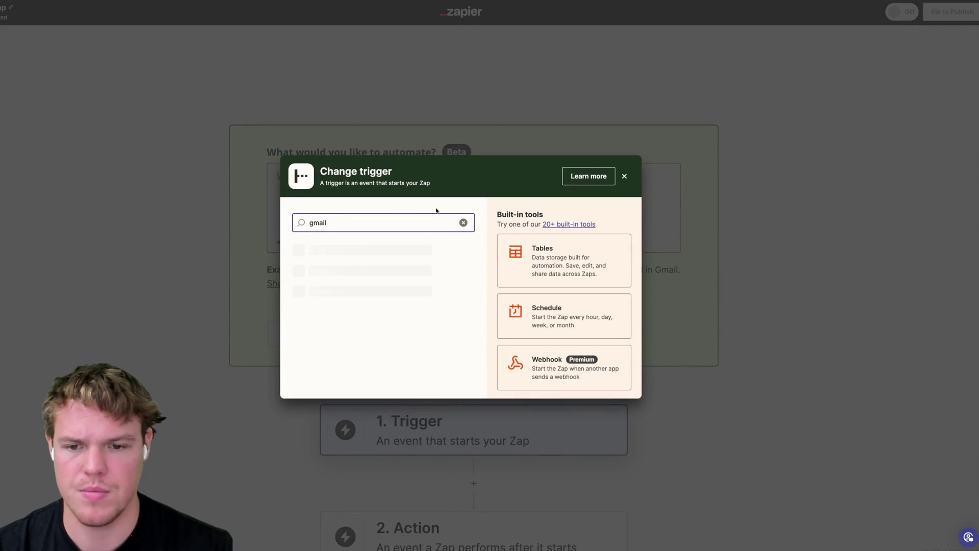
{"action": "key", "text": "Return"}
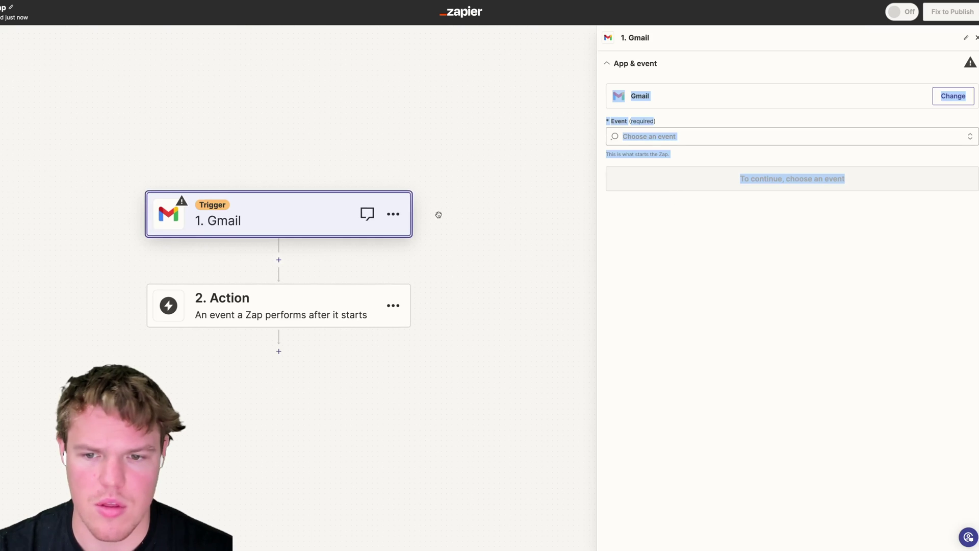
Step: Set the Gmail trigger event to New Email Matching Search and continue
{"action": "left_click", "coordinate": [666, 137]}
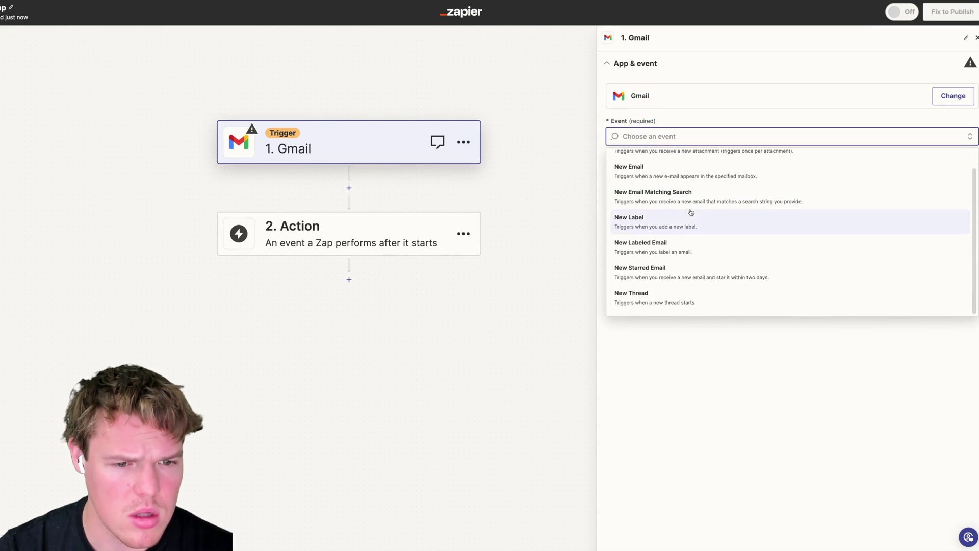
{"action": "left_click", "coordinate": [679, 190]}
{"action": "left_click", "coordinate": [691, 136]}
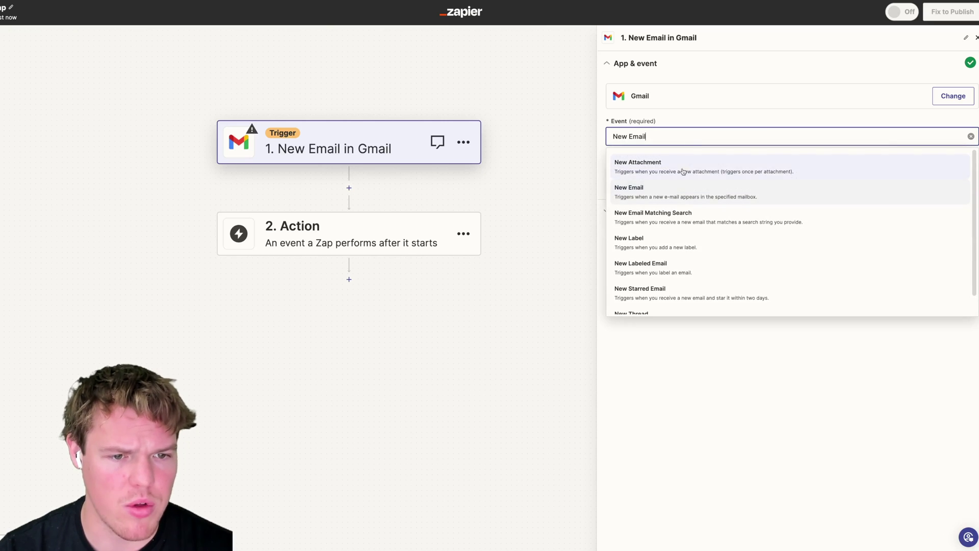
{"action": "left_click", "coordinate": [683, 214]}
{"action": "left_click", "coordinate": [707, 177]}
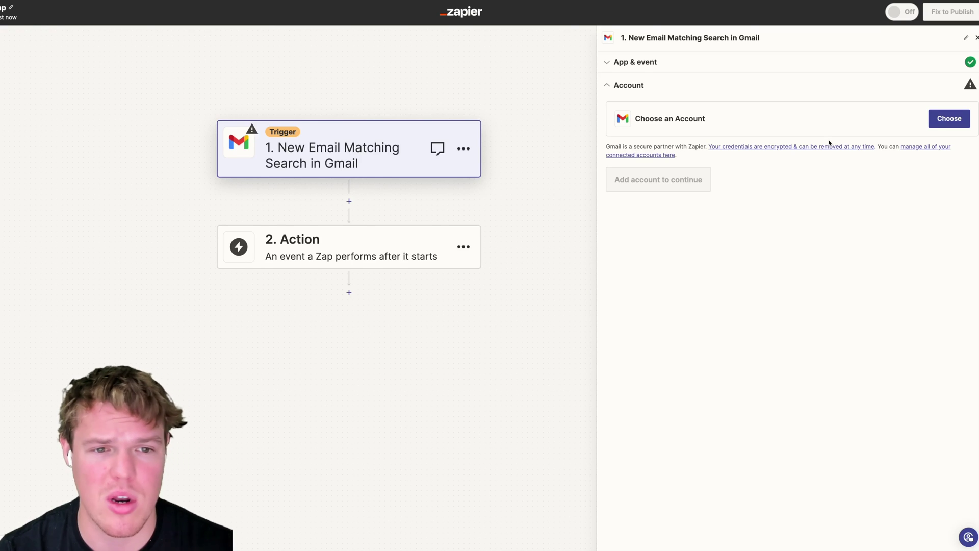
Step: Connect the existing Gmail account and set the search string to 'New customer message'
{"action": "left_click", "coordinate": [930, 119]}
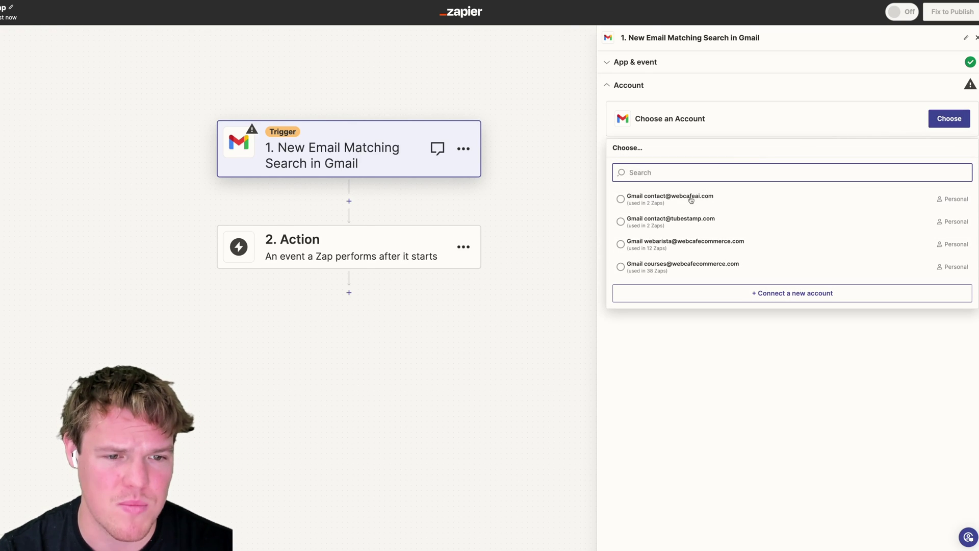
{"action": "left_click", "coordinate": [696, 261]}
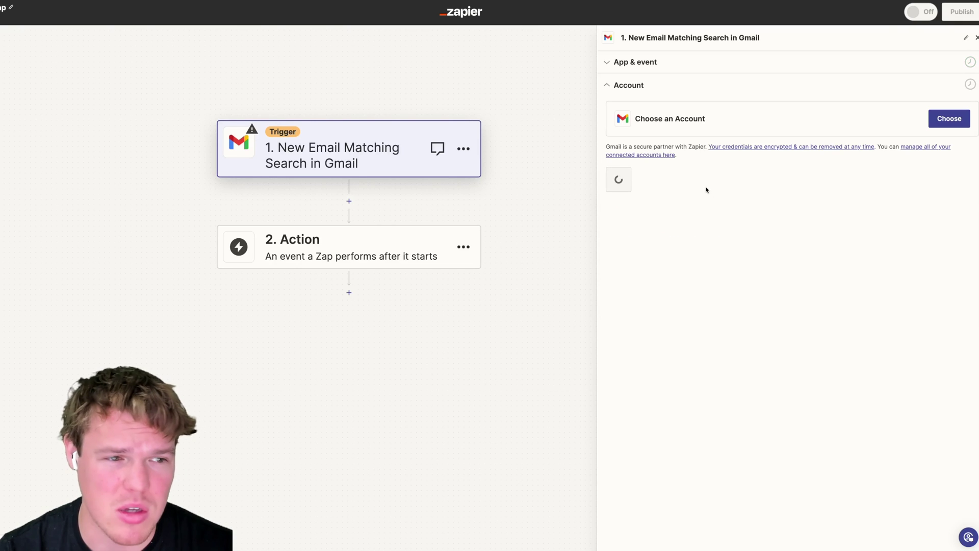
{"action": "left_click", "coordinate": [631, 182]}
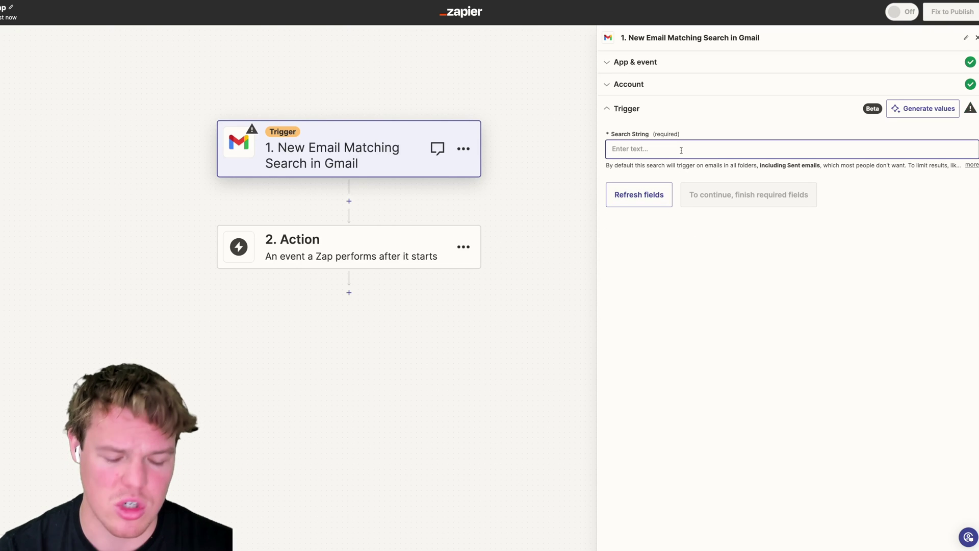
{"action": "type", "text": "New c"}
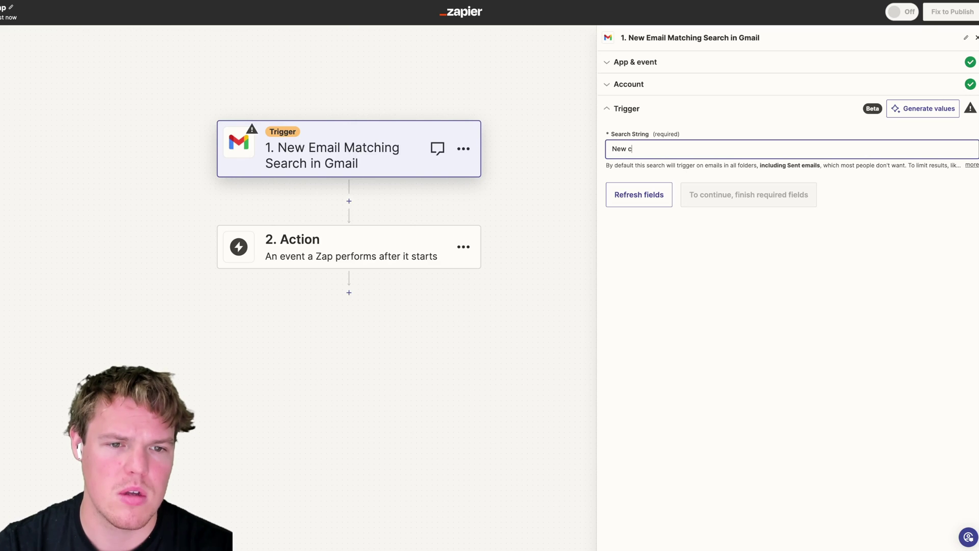
{"action": "type", "text": "ustomer messag"}
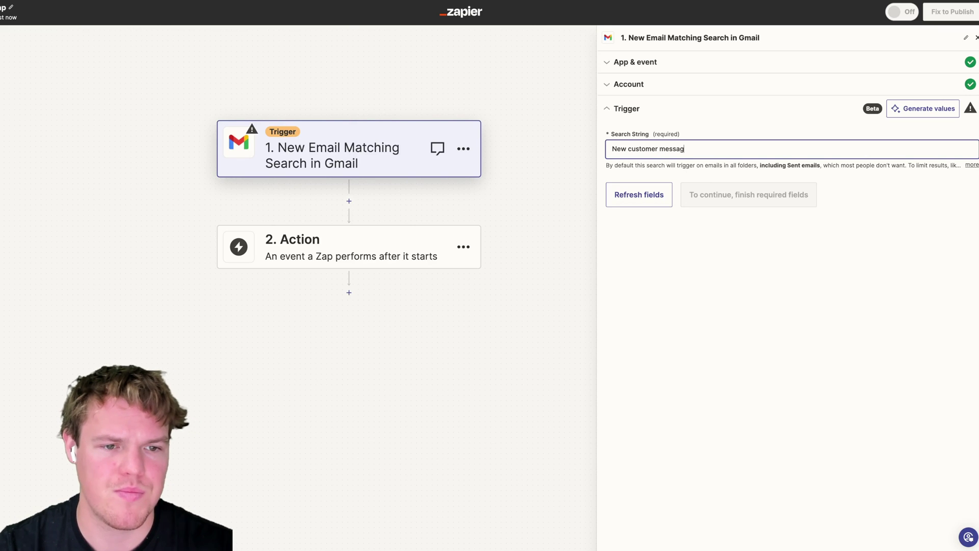
{"action": "type", "text": "e"}
{"action": "left_click", "coordinate": [752, 234]}
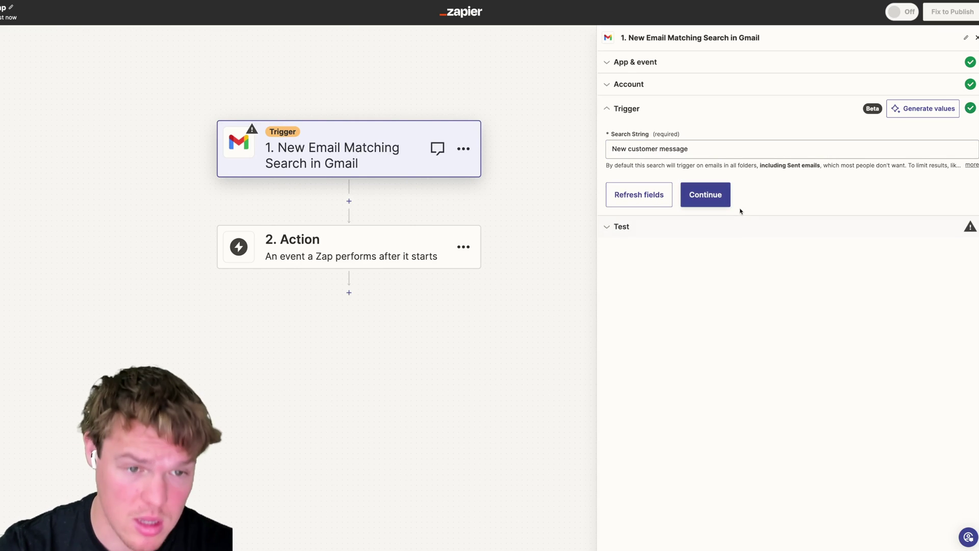
{"action": "left_click", "coordinate": [725, 202]}
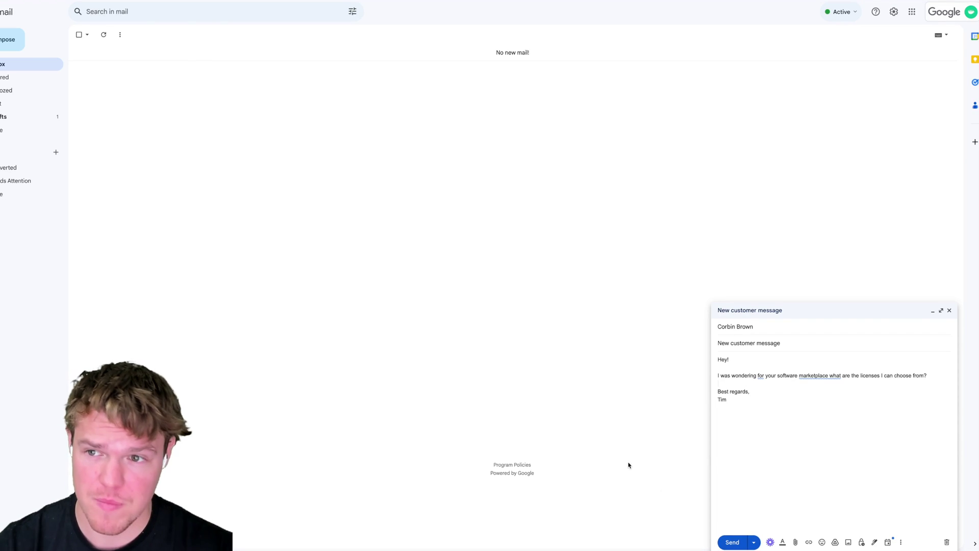
Step: Send the 'New customer message' sample email from Gmail
{"action": "left_click", "coordinate": [733, 542]}
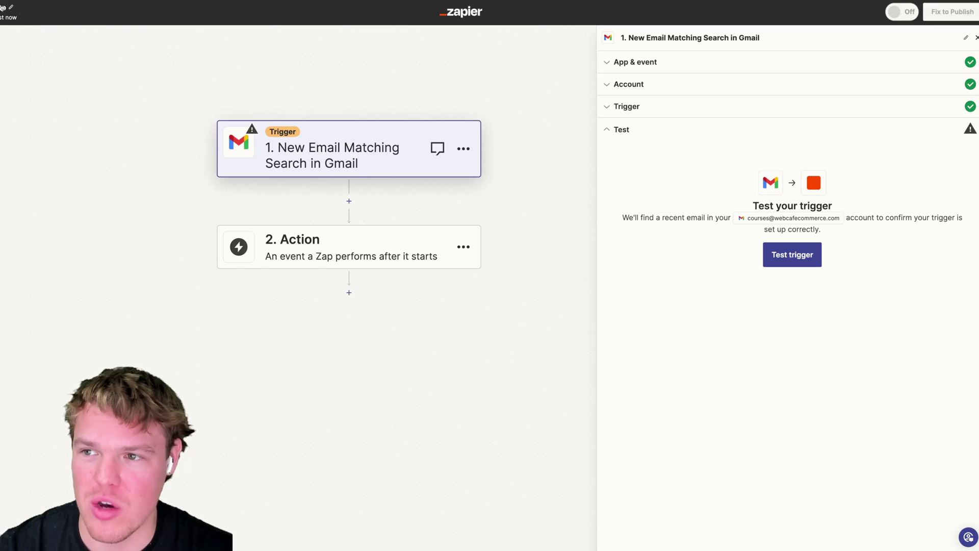
{"action": "left_click", "coordinate": [3, 7]}
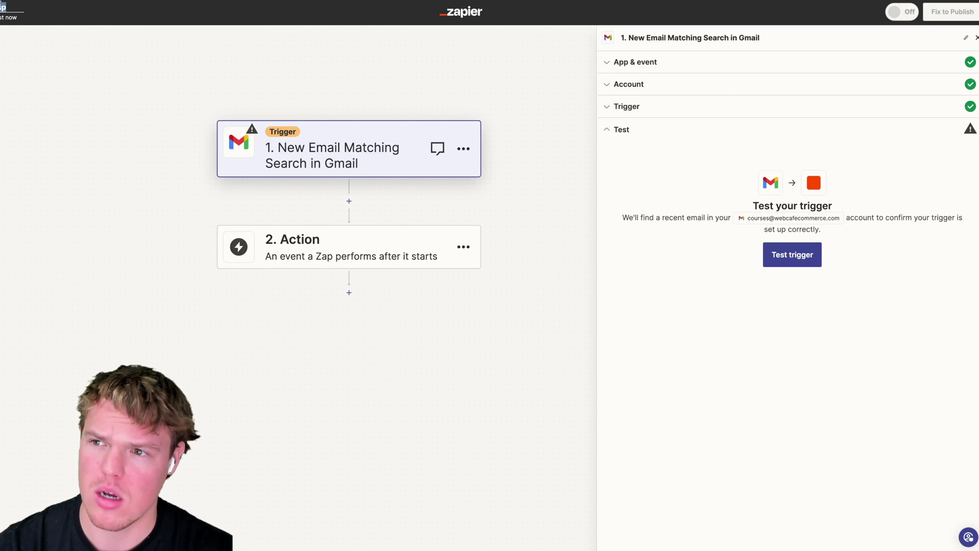
Step: Edit the Zap's title to rename it
{"action": "key", "text": "BackSpace"}
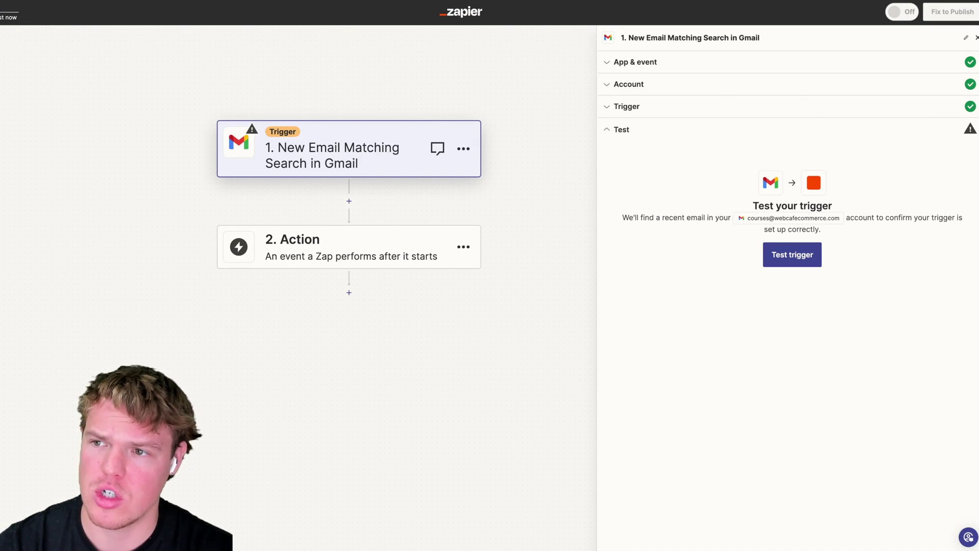
{"action": "type", "text": "on"}
{"action": "left_click", "coordinate": [37, 111]}
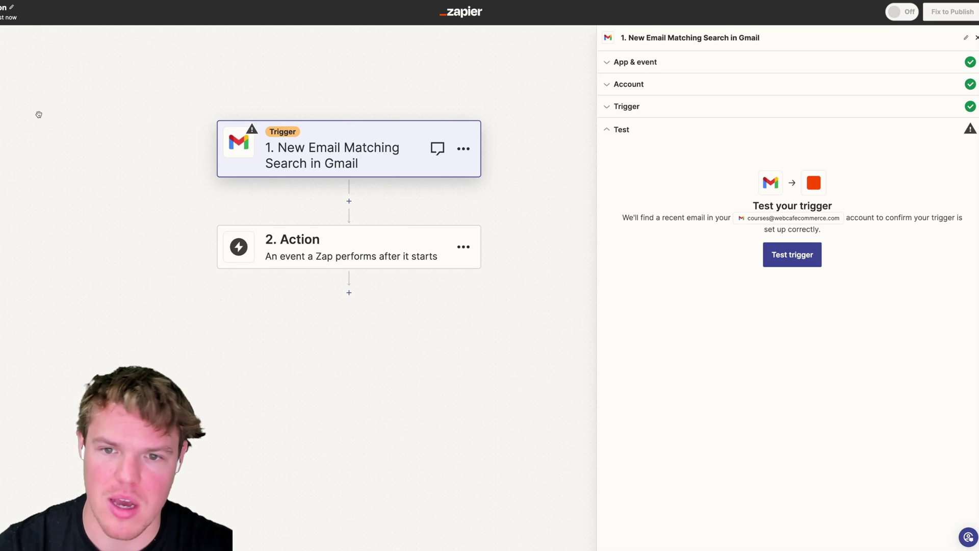
Step: Test the trigger until it finds the New customer message email, then continue with it
{"action": "left_click", "coordinate": [778, 256]}
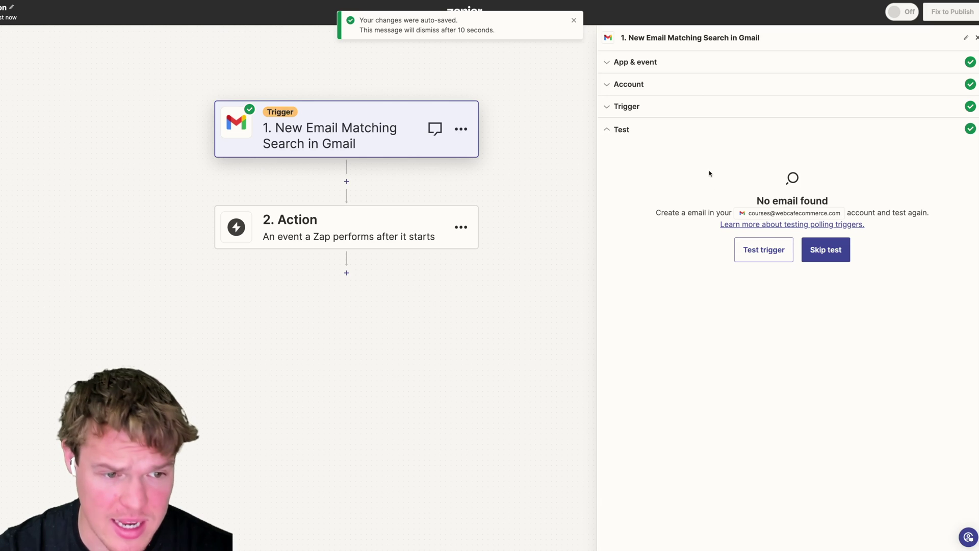
{"action": "left_click", "coordinate": [764, 246]}
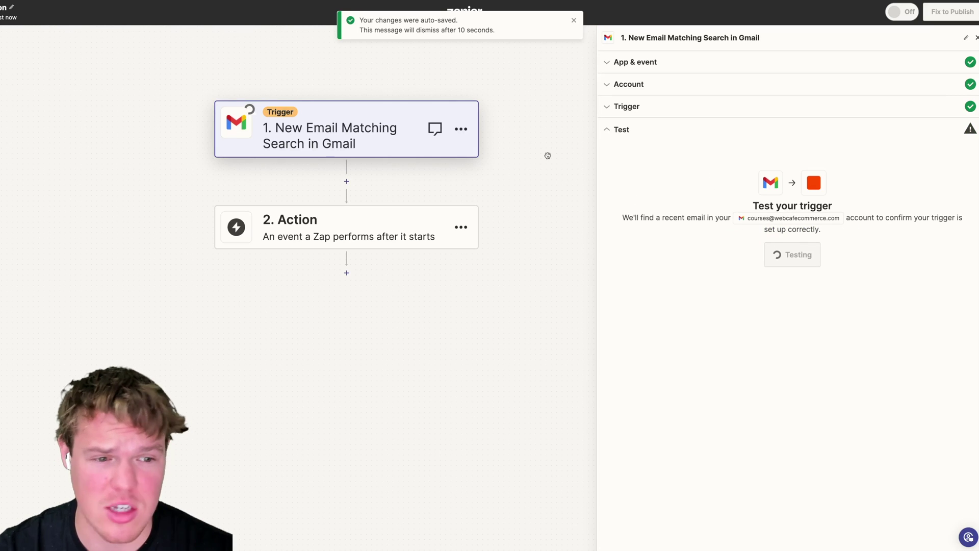
{"action": "scroll", "coordinate": [752, 260], "scroll_direction": "down", "scroll_amount": 15}
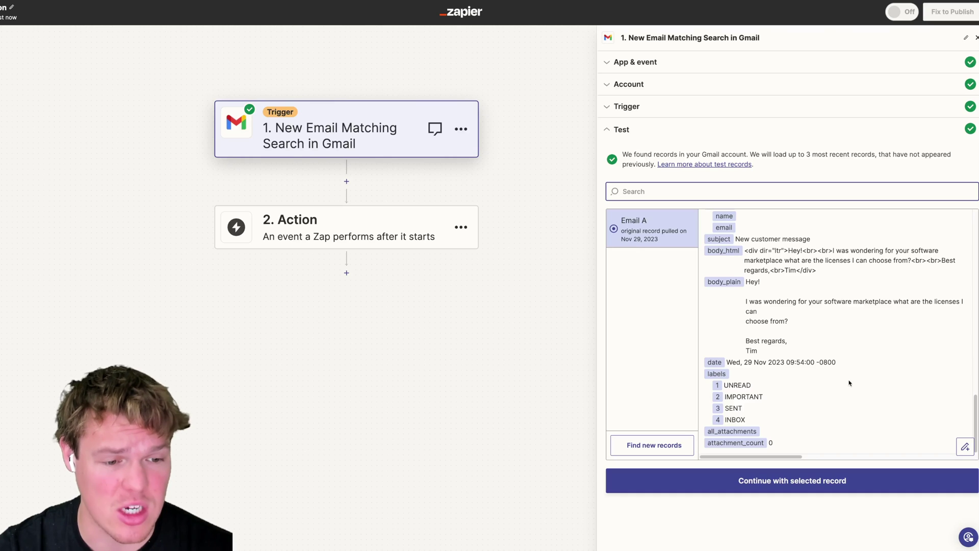
{"action": "left_click", "coordinate": [796, 480]}
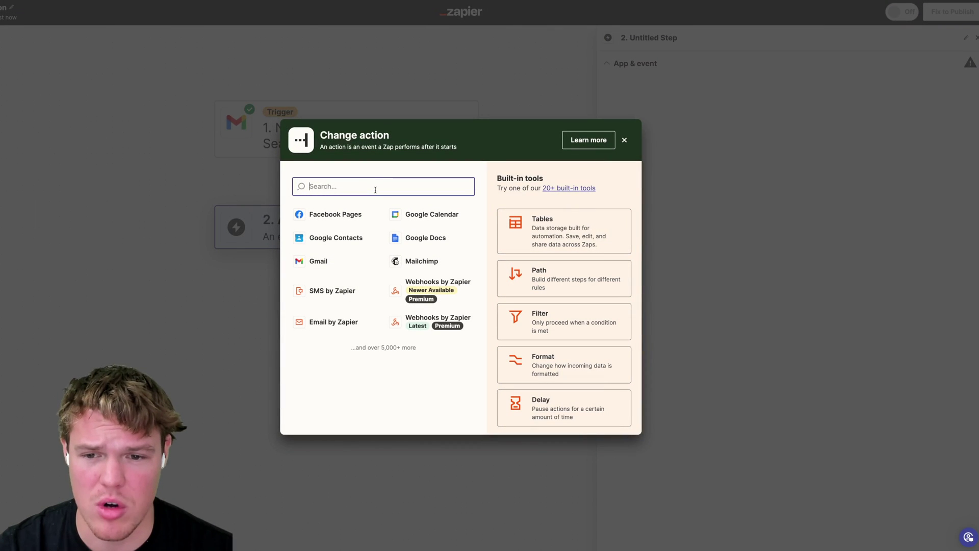
Step: Add a ChatGPT action step using the Conversation With Assistant event
{"action": "type", "text": "chatgpt"}
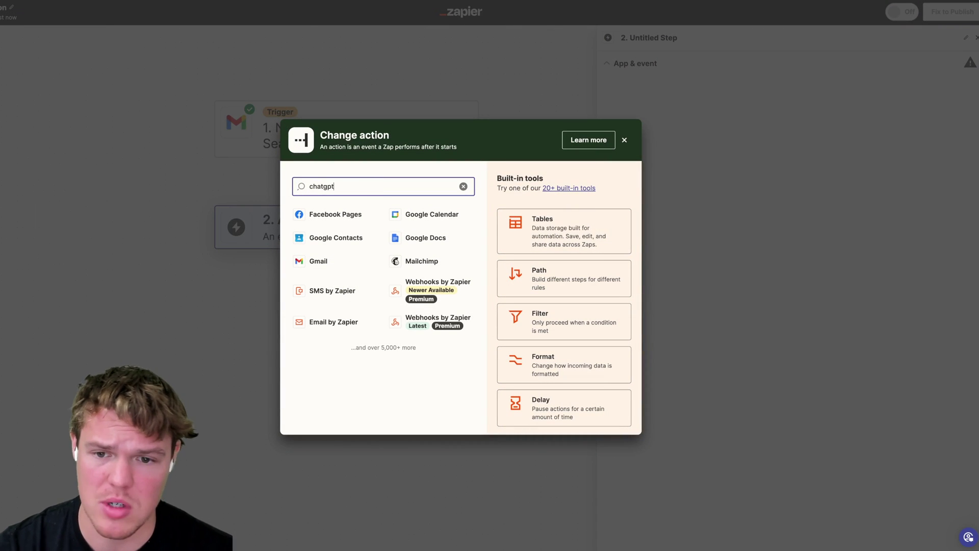
{"action": "left_click", "coordinate": [330, 219]}
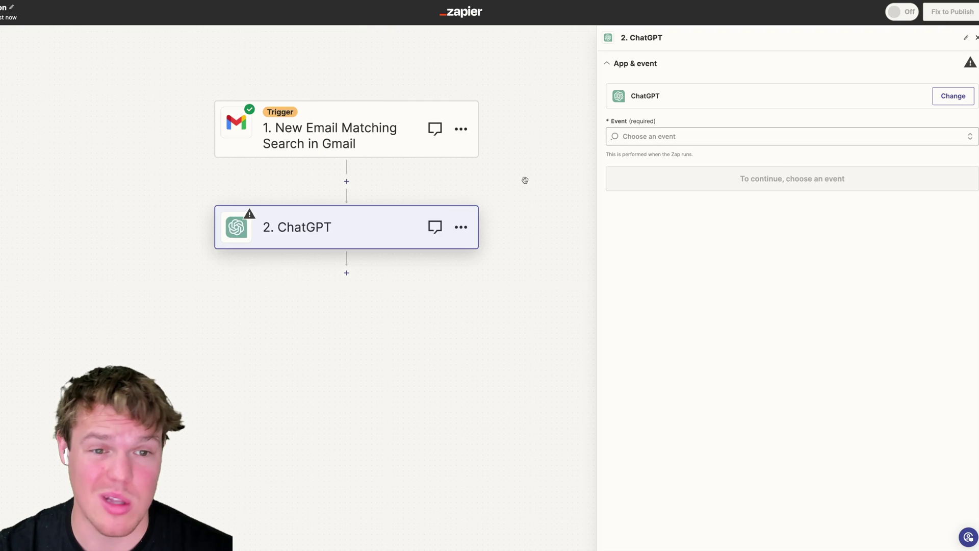
{"action": "left_click", "coordinate": [663, 136]}
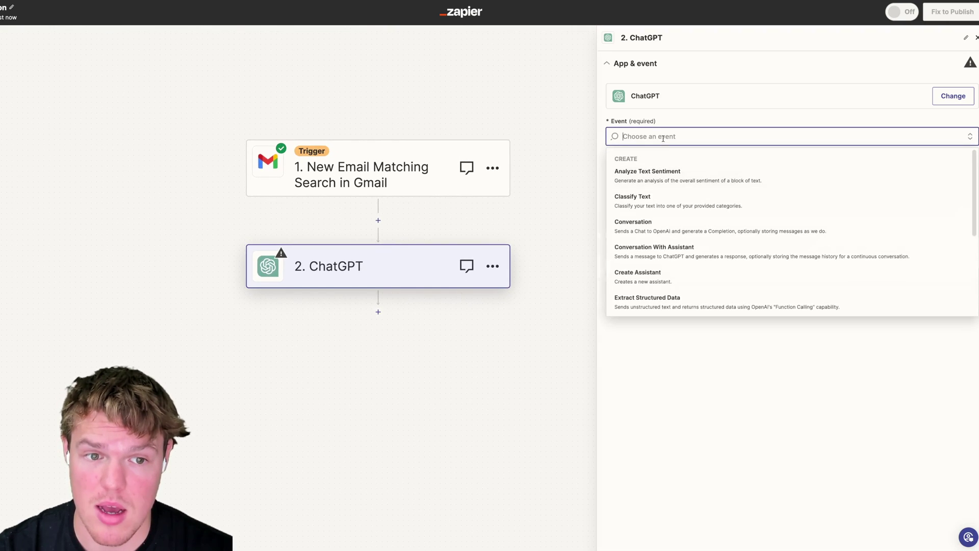
{"action": "left_click", "coordinate": [682, 255]}
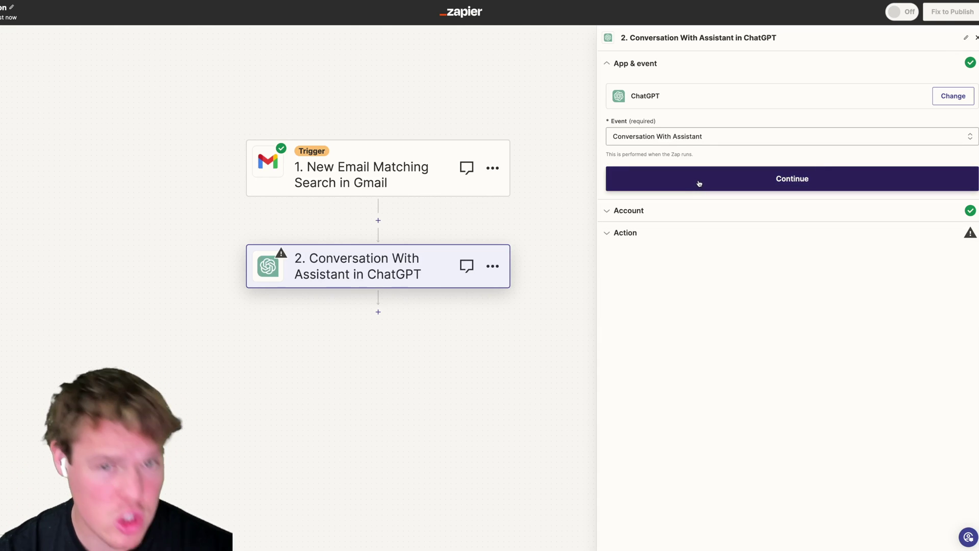
{"action": "left_click", "coordinate": [699, 183]}
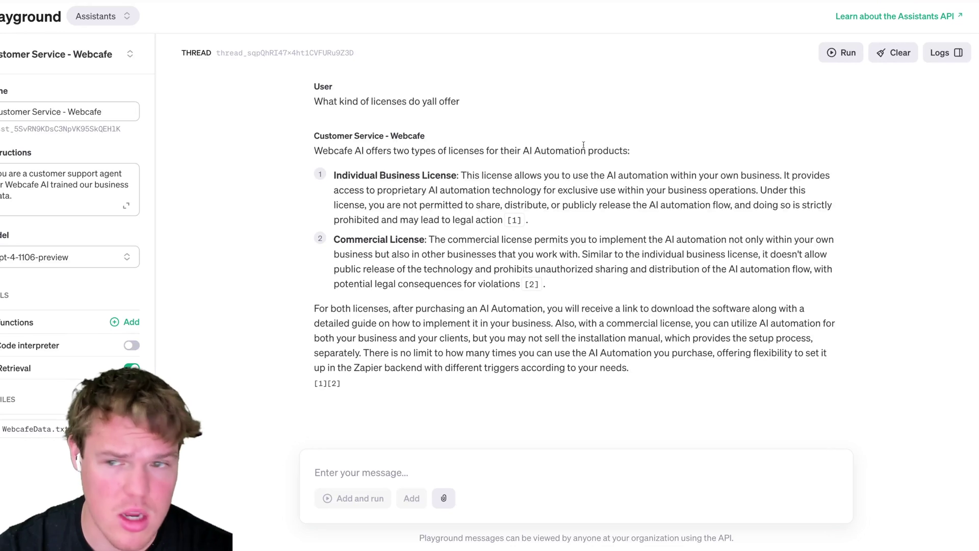
Step: Open the Customer Service - Webcafe assistant on the Assistants page and select its asst_ ID
{"action": "left_click", "coordinate": [20, 68]}
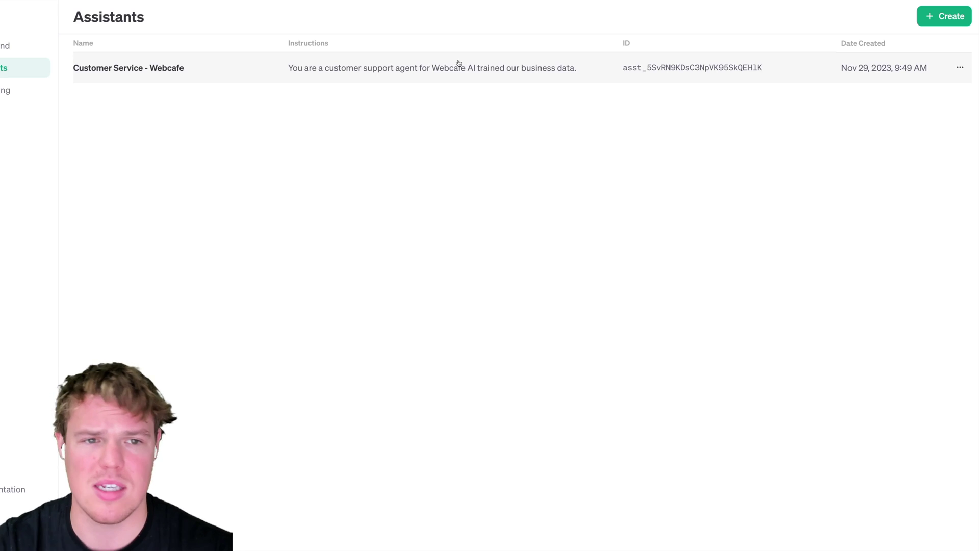
{"action": "left_click", "coordinate": [775, 65]}
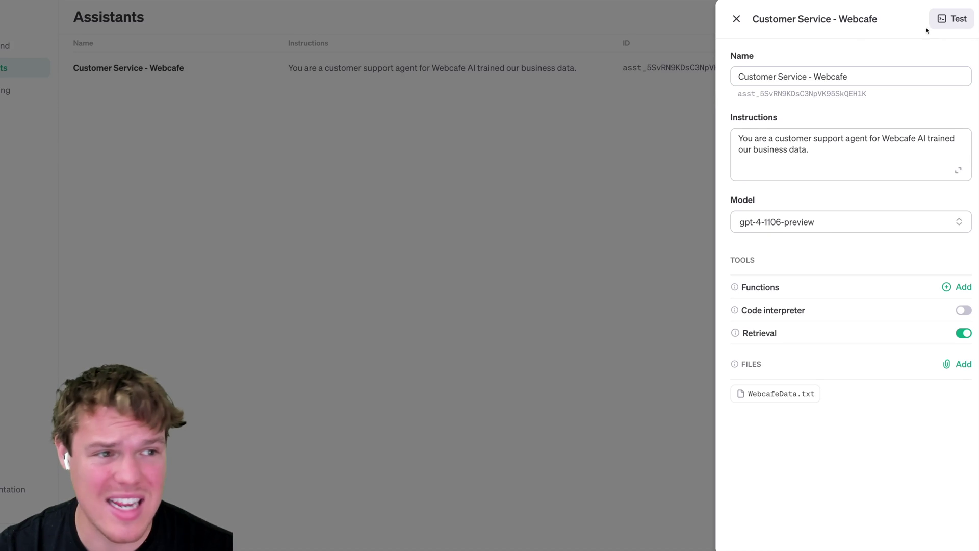
{"action": "left_click", "coordinate": [736, 19]}
{"action": "left_click_drag", "start_coordinate": [624, 72], "coordinate": [774, 72]}
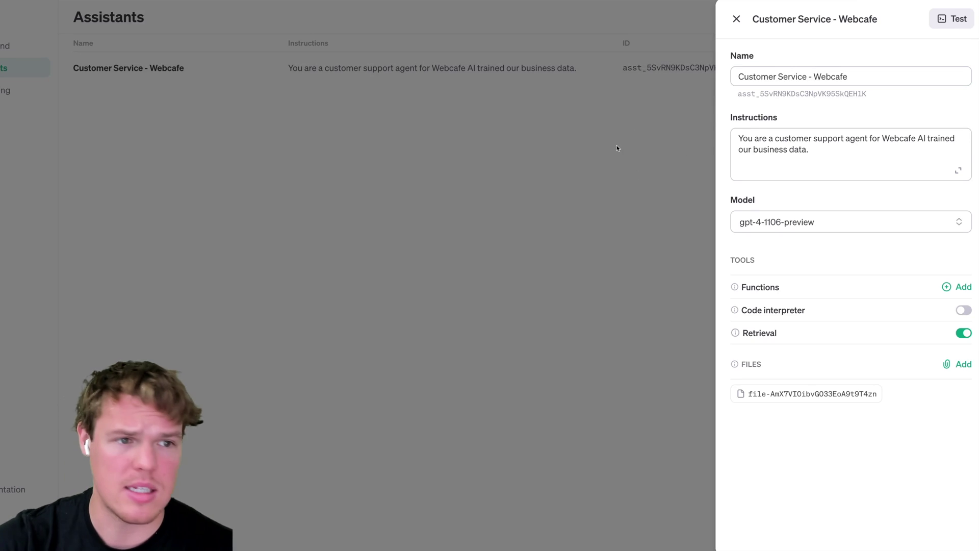
{"action": "left_click", "coordinate": [734, 21]}
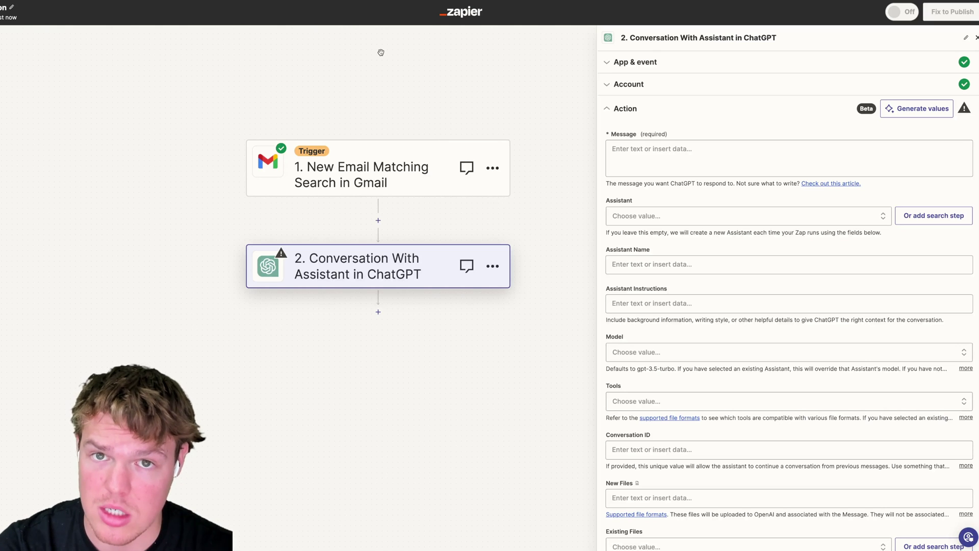
Step: Set the conversation step's Assistant to the existing Customer Service - Webcafe assistant
{"action": "left_click", "coordinate": [636, 214]}
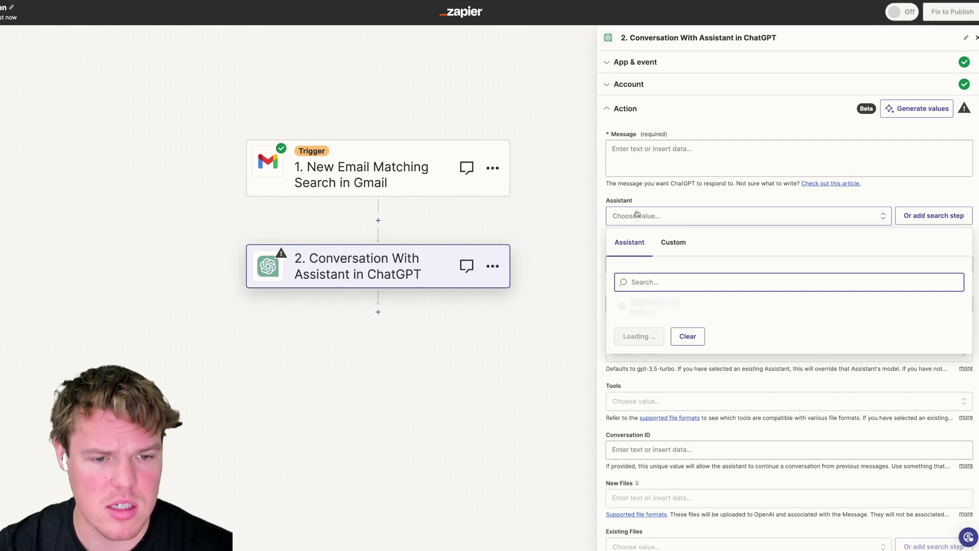
{"action": "left_click", "coordinate": [672, 244]}
{"action": "left_click", "coordinate": [627, 246]}
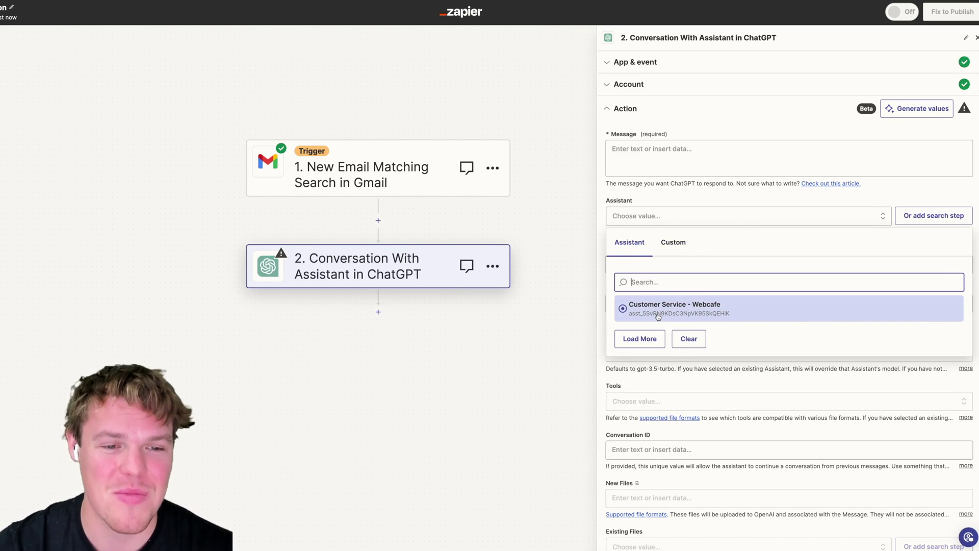
{"action": "left_click", "coordinate": [673, 242]}
{"action": "left_click", "coordinate": [660, 216]}
{"action": "type", "text": "asst_5SvRN9KDsC3NpVK95SkQEHIK"}
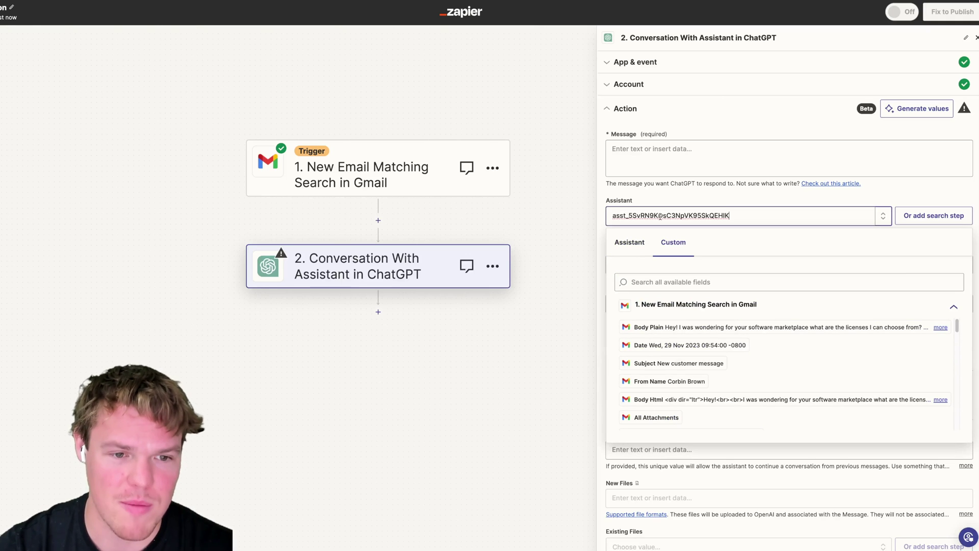
{"action": "key", "text": "ctrl+a"}
{"action": "key", "text": "BackSpace"}
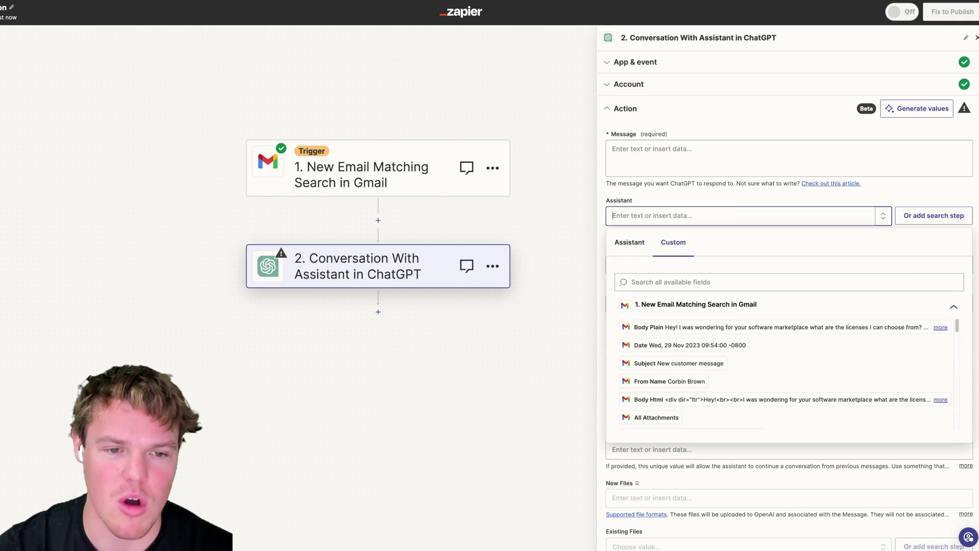
{"action": "left_click", "coordinate": [629, 244]}
{"action": "left_click", "coordinate": [681, 307]}
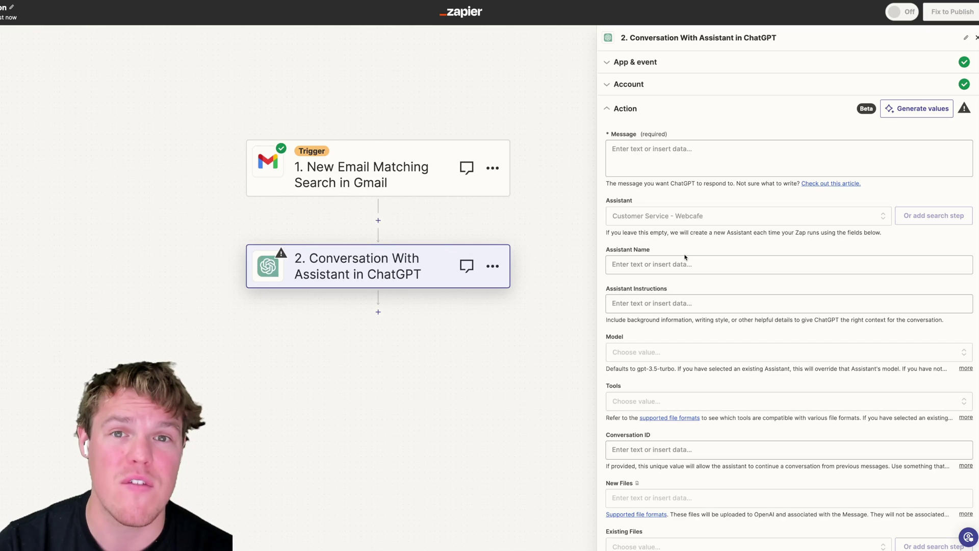
{"action": "left_click", "coordinate": [686, 153]}
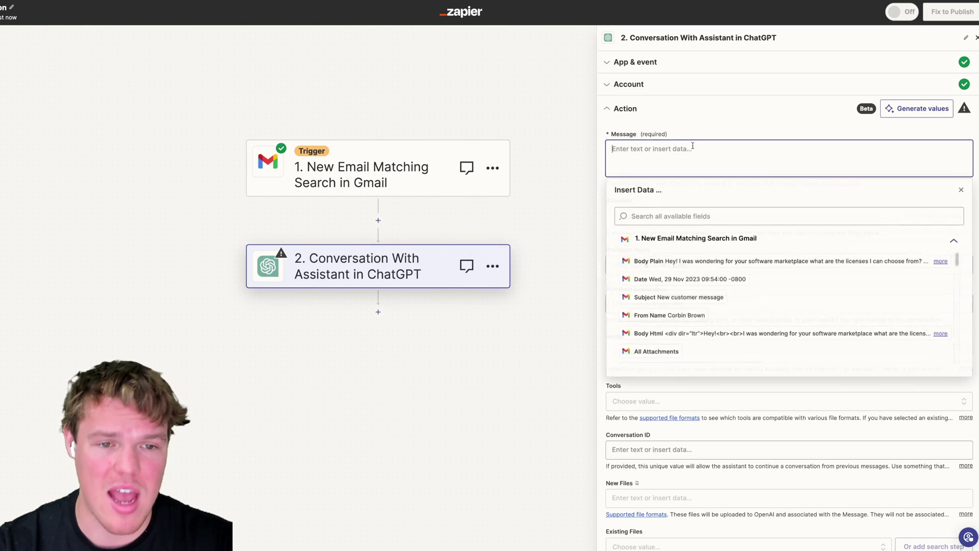
Step: Write the Message lines 'Based on this email:', 'Email title:' and 'Email Body:'
{"action": "type", "text": "dsdsjkdhsjkdhsjdhs"}
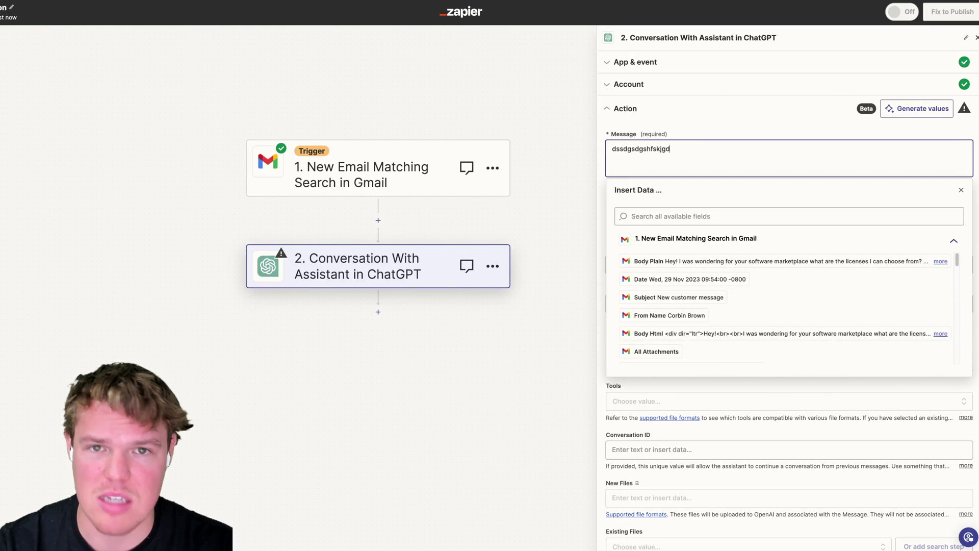
{"action": "key", "text": "super+a"}
{"action": "key", "text": "BackSpace"}
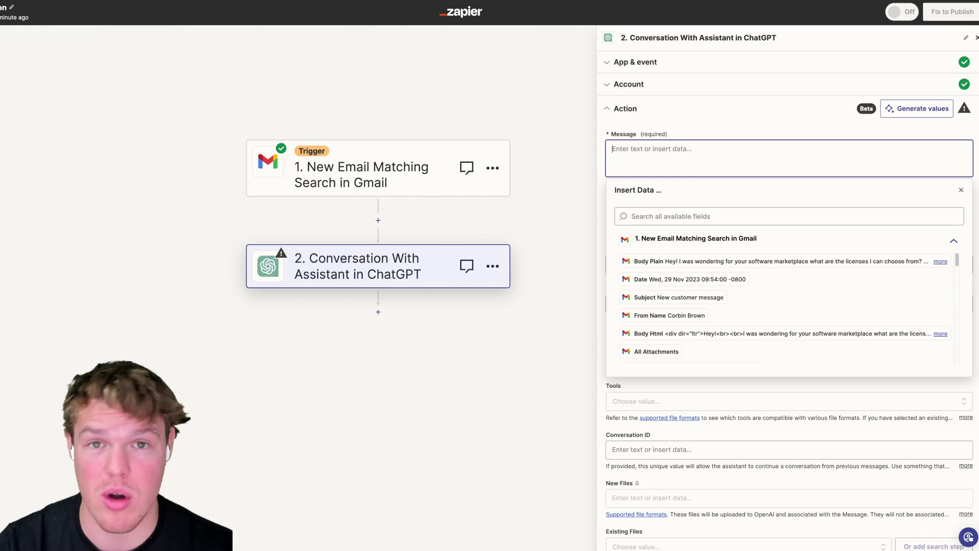
{"action": "type", "text": "Ba"}
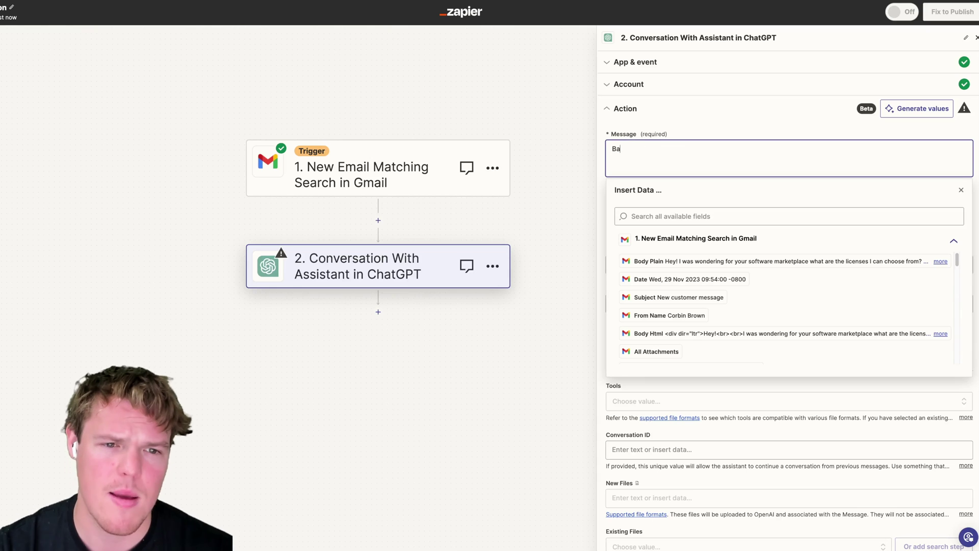
{"action": "type", "text": "sed on this ema"}
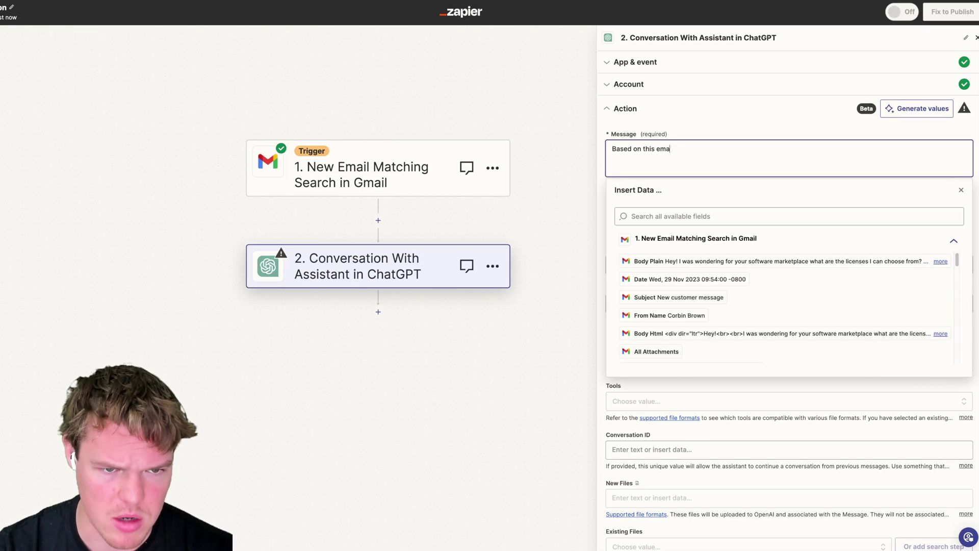
{"action": "type", "text": "il:"}
{"action": "key", "text": "Return"}
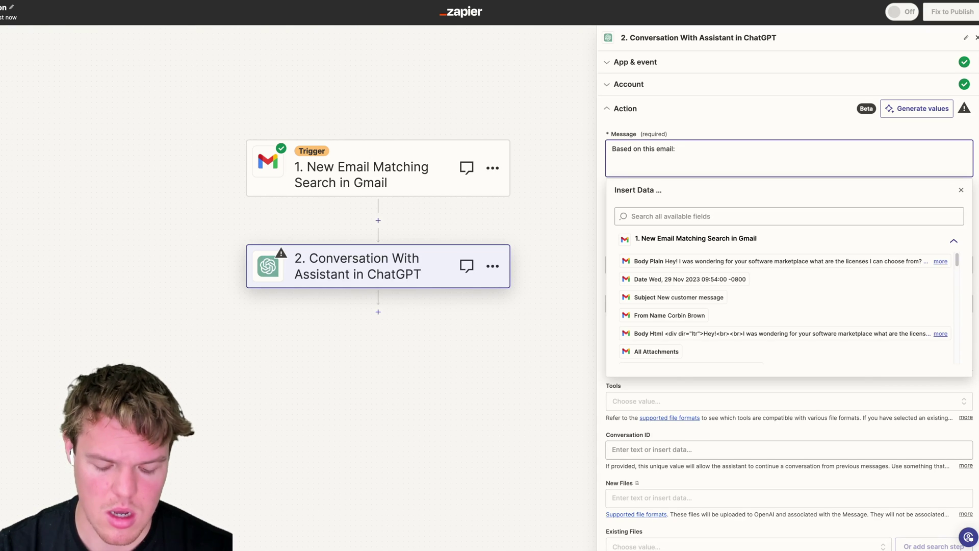
{"action": "type", "text": "Email title:"}
{"action": "key", "text": "Return"}
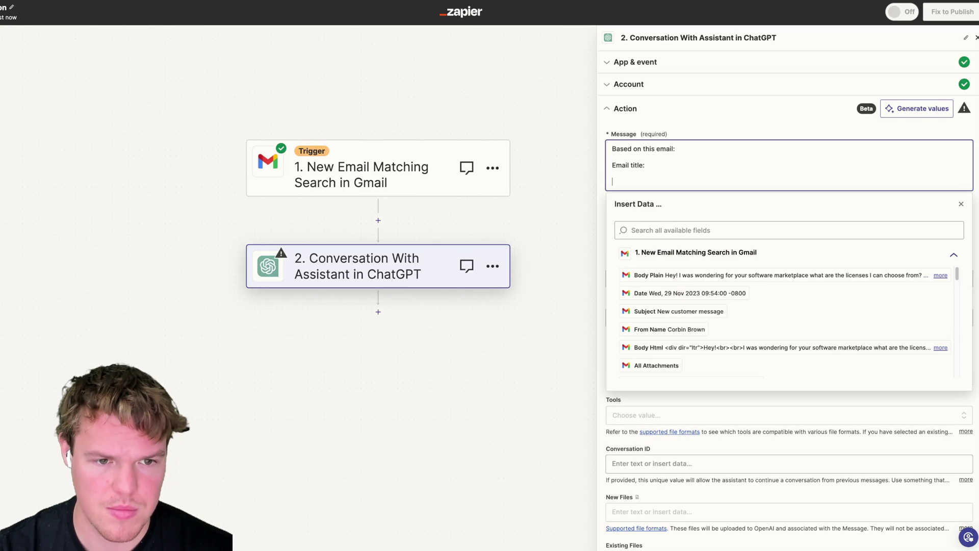
{"action": "type", "text": "Email Body:"}
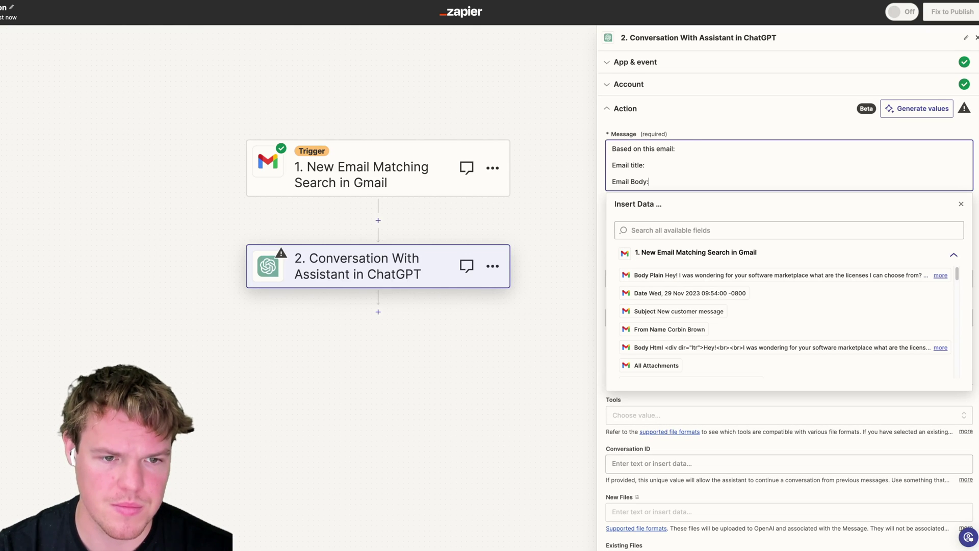
Step: Capitalise 'Email Title' and add empty parentheses after the Title and Body labels
{"action": "left_click", "coordinate": [634, 164]}
{"action": "key", "text": "BackSpace"}
{"action": "type", "text": "T"}
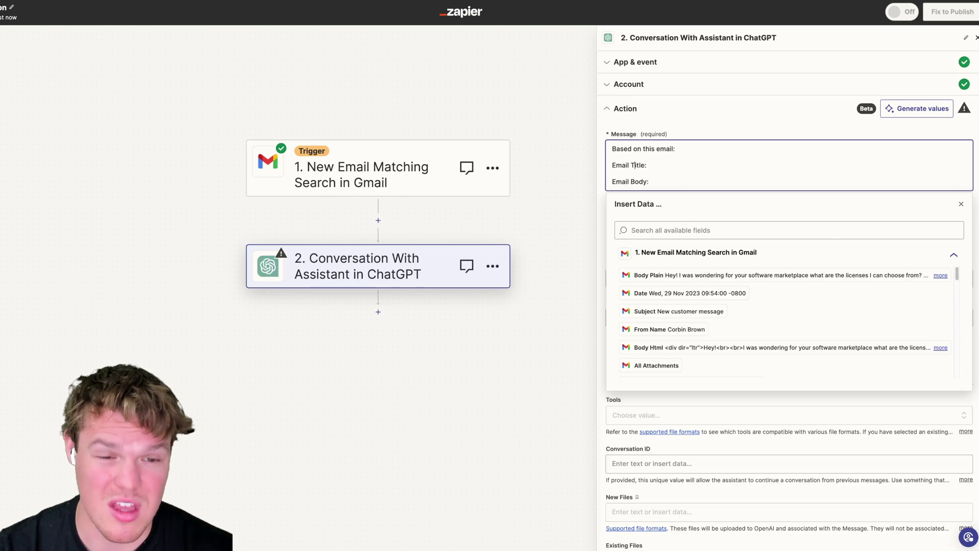
{"action": "type", "text": "()"}
{"action": "left_click", "coordinate": [661, 189]}
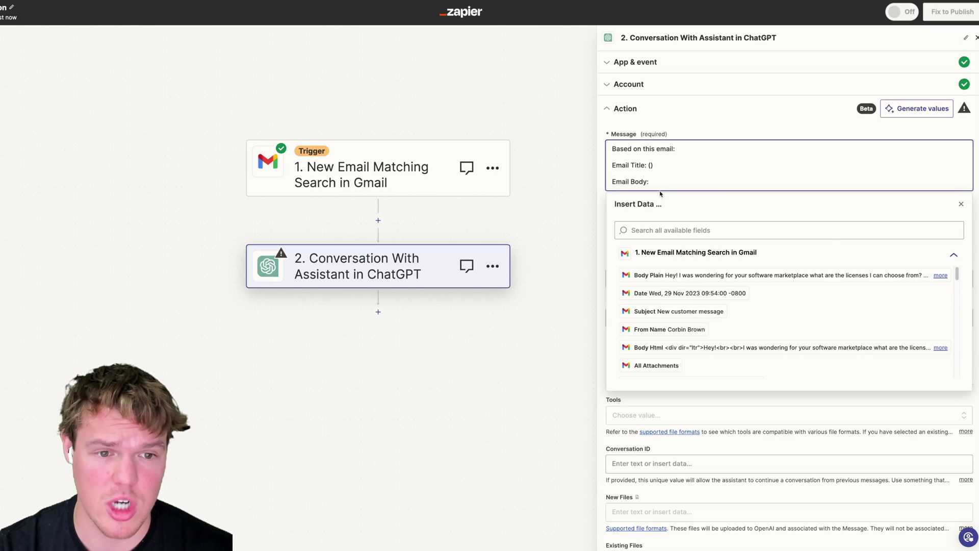
{"action": "type", "text": "()"}
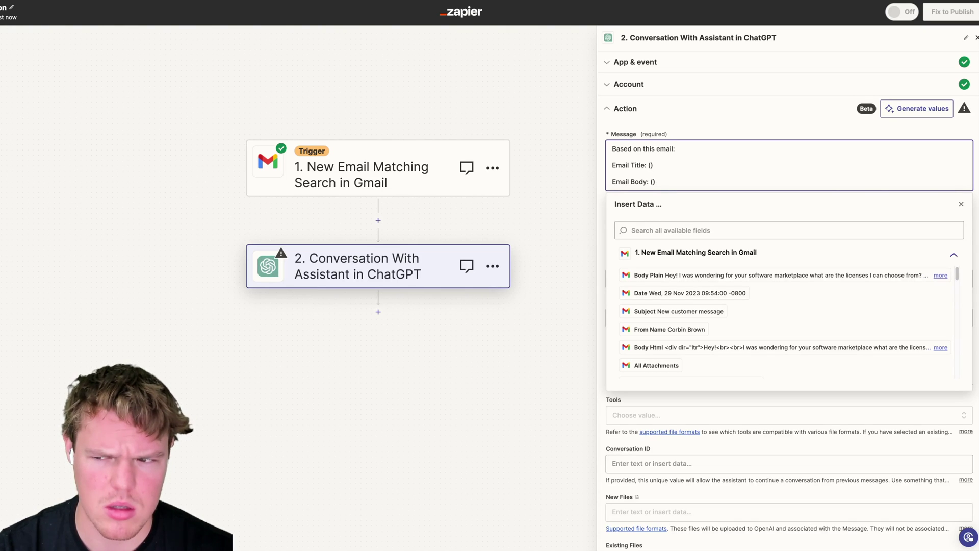
{"action": "left_click", "coordinate": [612, 148]}
{"action": "key", "text": "Return"}
{"action": "key", "text": "Up"}
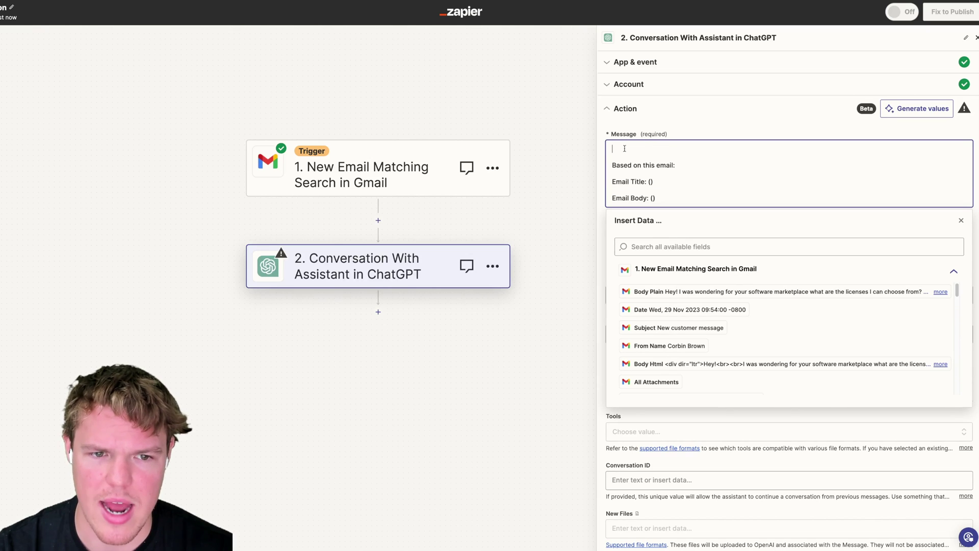
{"action": "type", "text": "Cot"}
{"action": "key", "text": "BackSpace"}
{"action": "key", "text": "BackSpace"}
{"action": "key", "text": "BackSpace"}
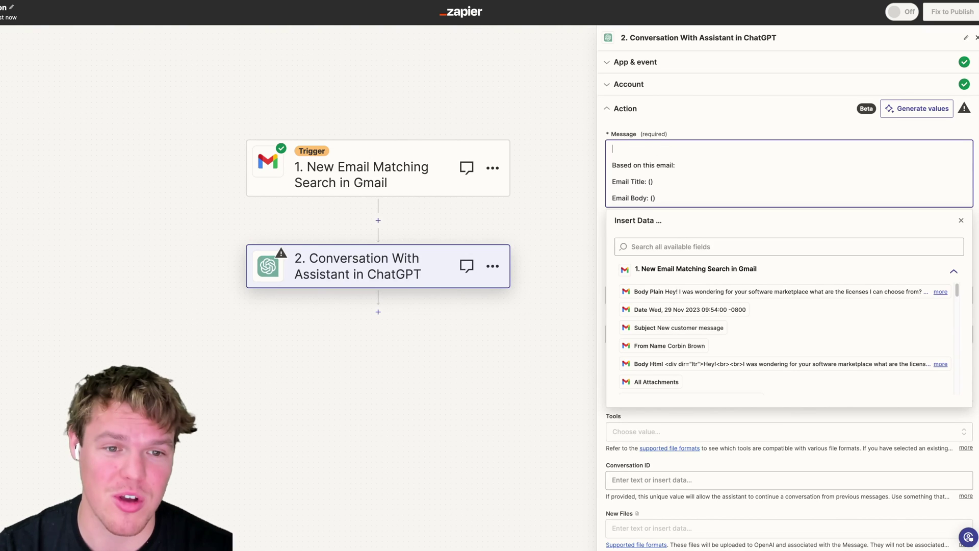
{"action": "key", "text": "BackSpace"}
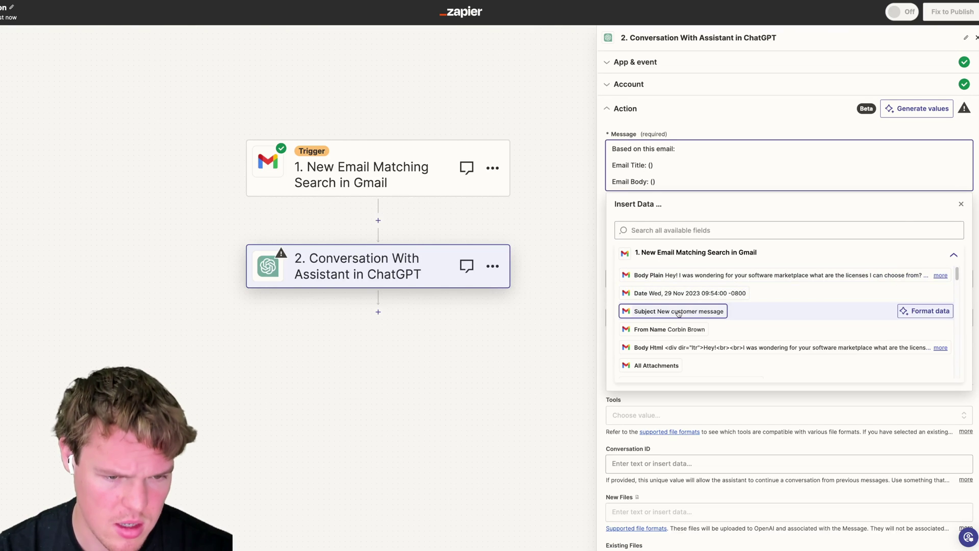
Step: Insert the Gmail Subject into Email Title and Body Plain into Email Body
{"action": "scroll", "coordinate": [679, 312], "scroll_direction": "down", "scroll_amount": 1}
{"action": "scroll", "coordinate": [678, 313], "scroll_direction": "down", "scroll_amount": 2}
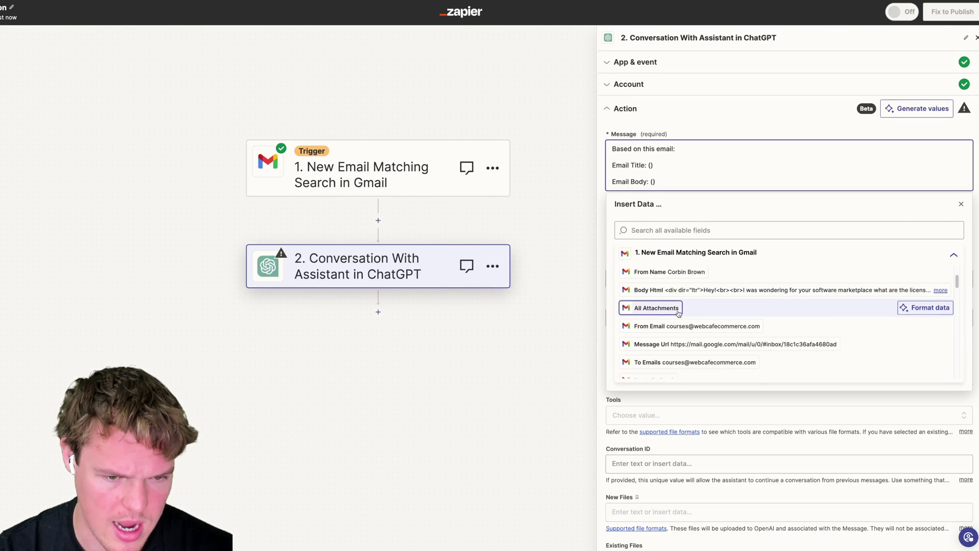
{"action": "scroll", "coordinate": [678, 313], "scroll_direction": "down", "scroll_amount": 5}
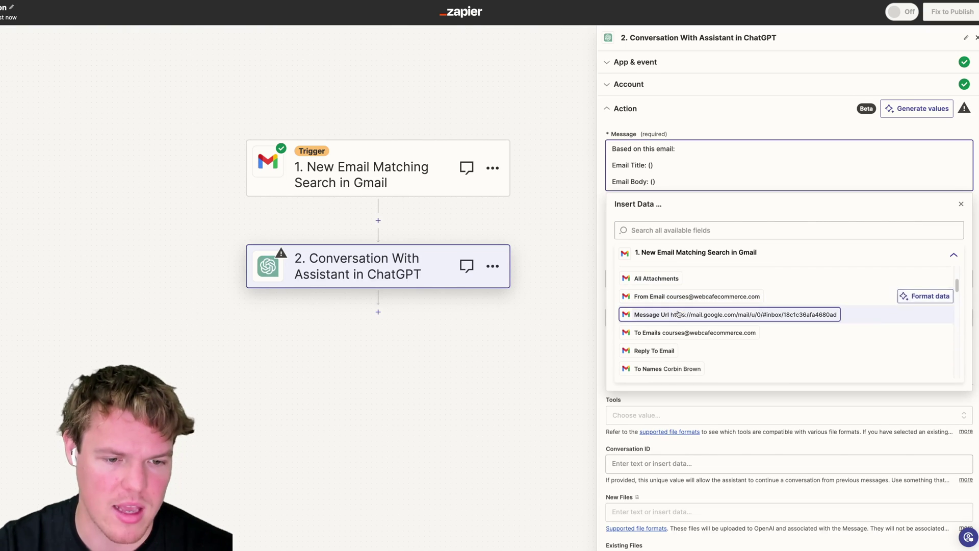
{"action": "left_click", "coordinate": [681, 230]}
{"action": "type", "text": "subj"}
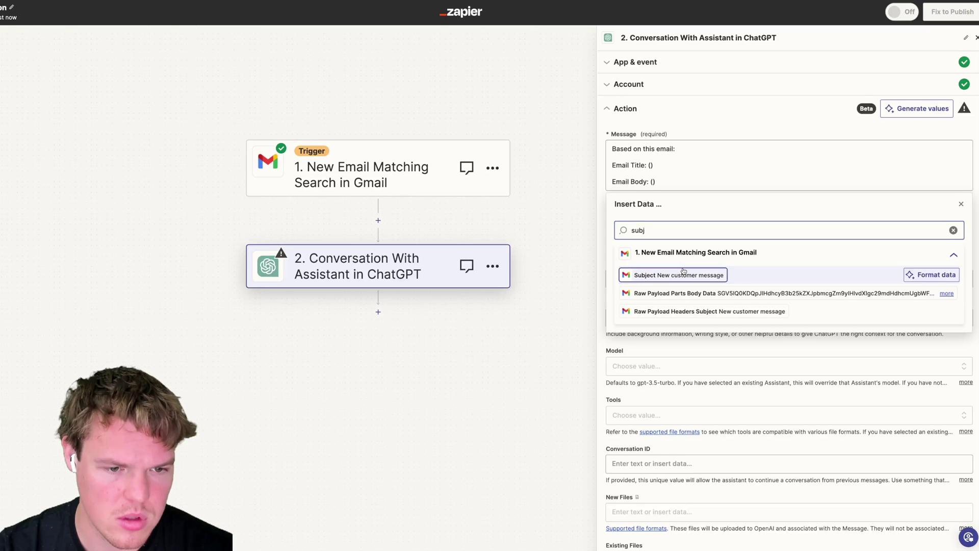
{"action": "left_click", "coordinate": [663, 274]}
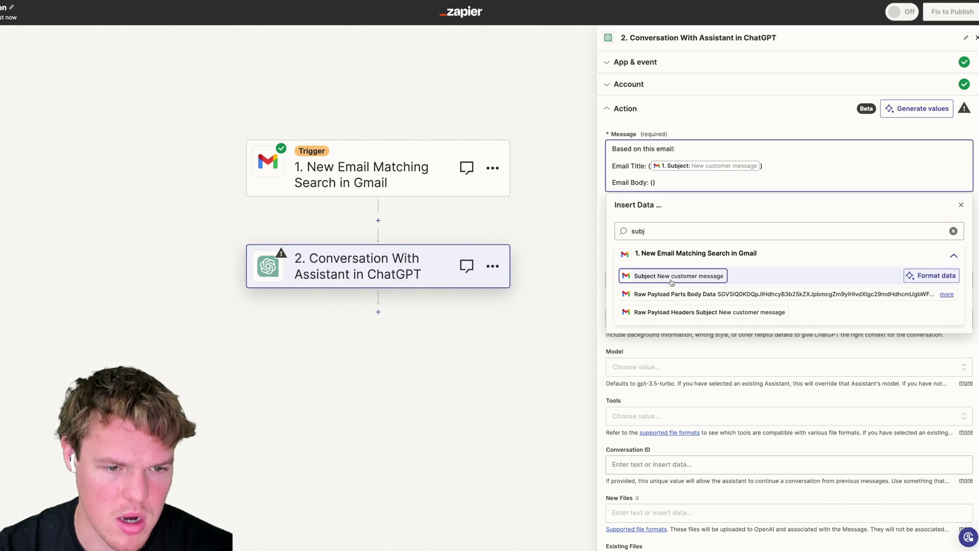
{"action": "double_click", "coordinate": [674, 229]}
{"action": "type", "text": "bod"}
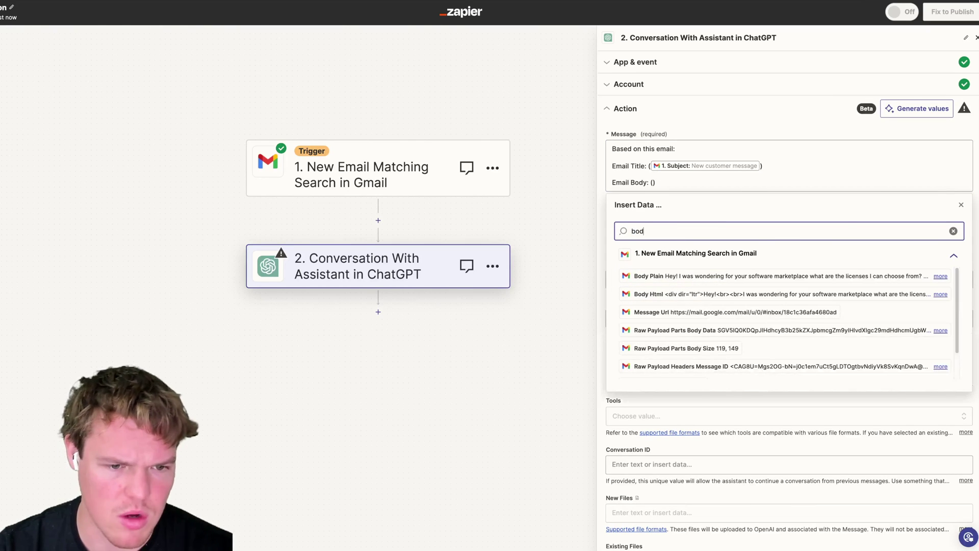
{"action": "left_click", "coordinate": [671, 277]}
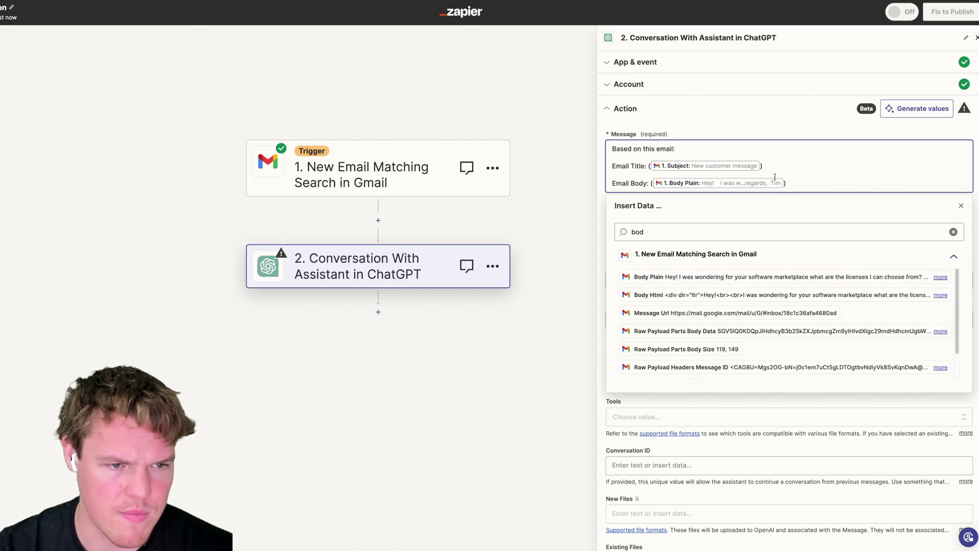
{"action": "key", "text": "Return"}
{"action": "key", "text": "Return"}
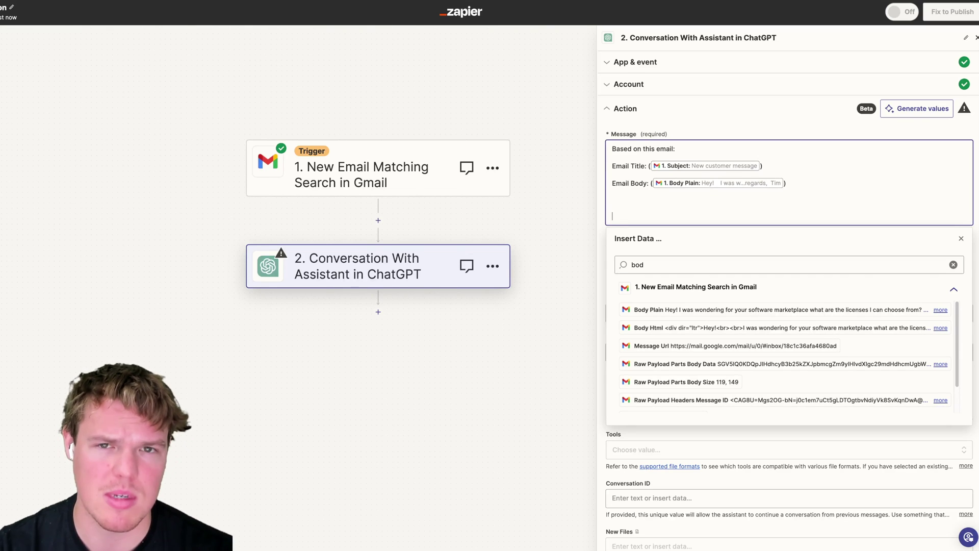
{"action": "left_click", "coordinate": [962, 238]}
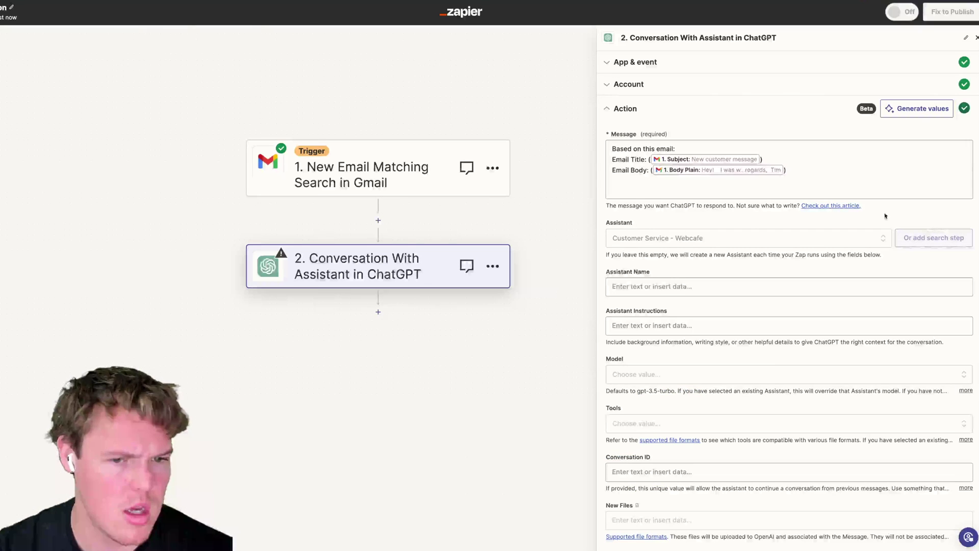
Step: Add the line 'Generate a email reponse body to this inquiry.' to the Message
{"action": "left_click", "coordinate": [834, 186]}
{"action": "type", "text": "Generat"}
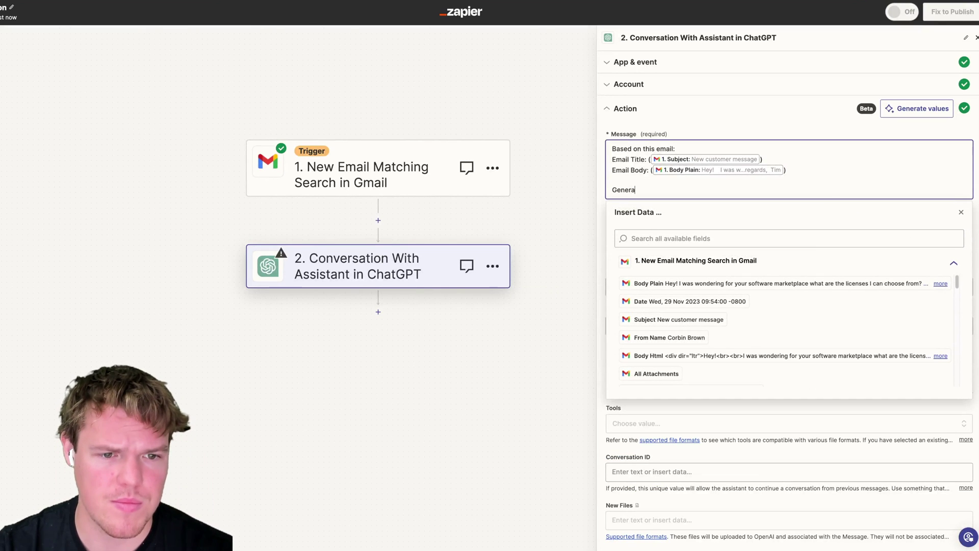
{"action": "type", "text": "er"}
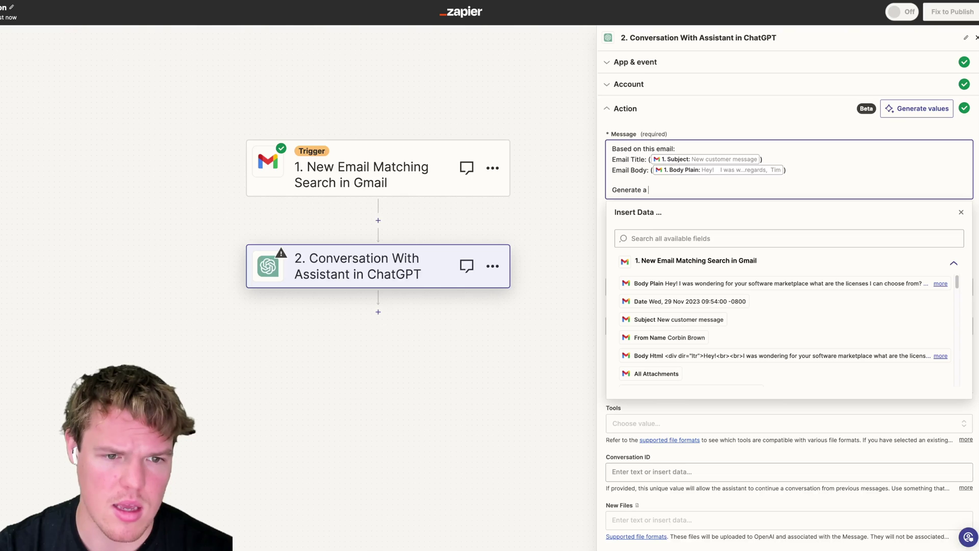
{"action": "type", "text": "po"}
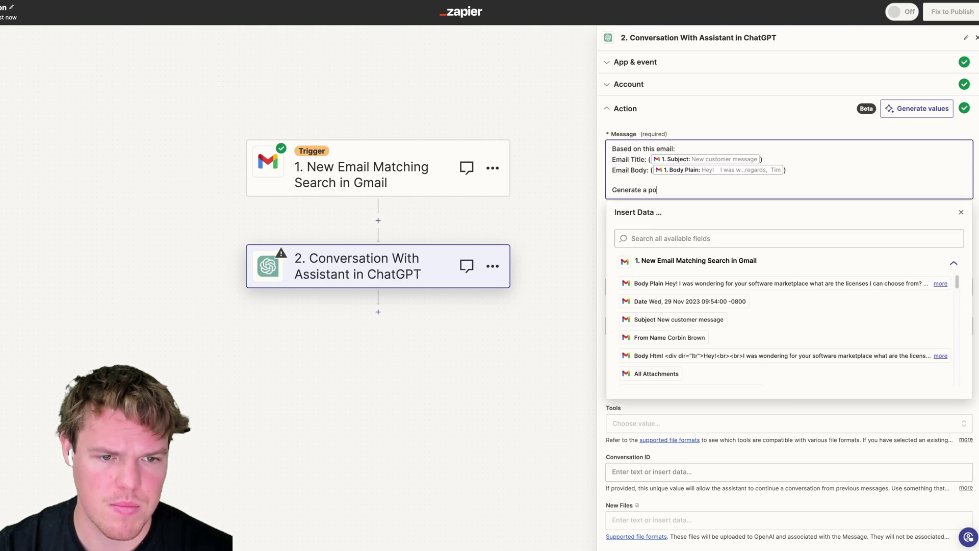
{"action": "type", "text": "email reponse vod"}
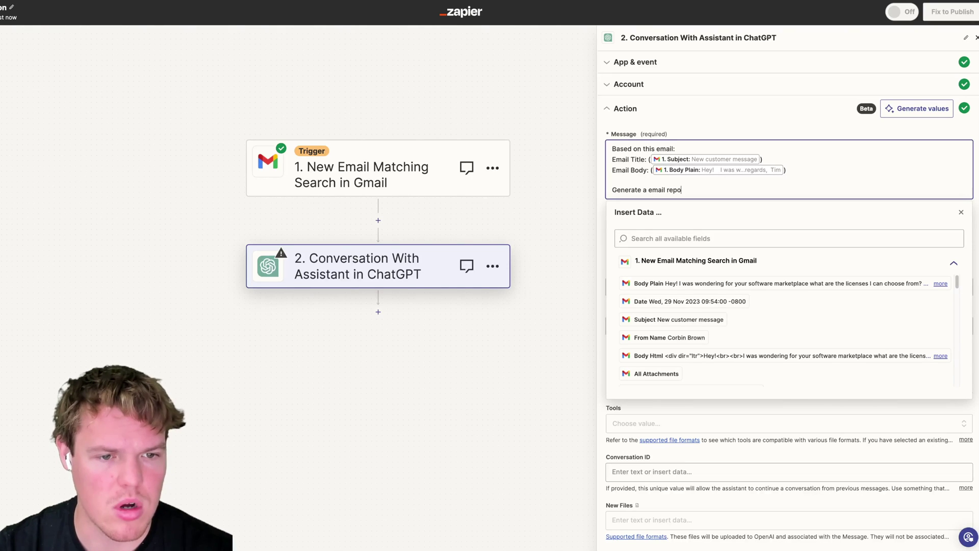
{"action": "key", "text": "BackSpace"}
{"action": "key", "text": "BackSpace"}
{"action": "key", "text": "BackSpace"}
{"action": "type", "text": "body to this inqu"}
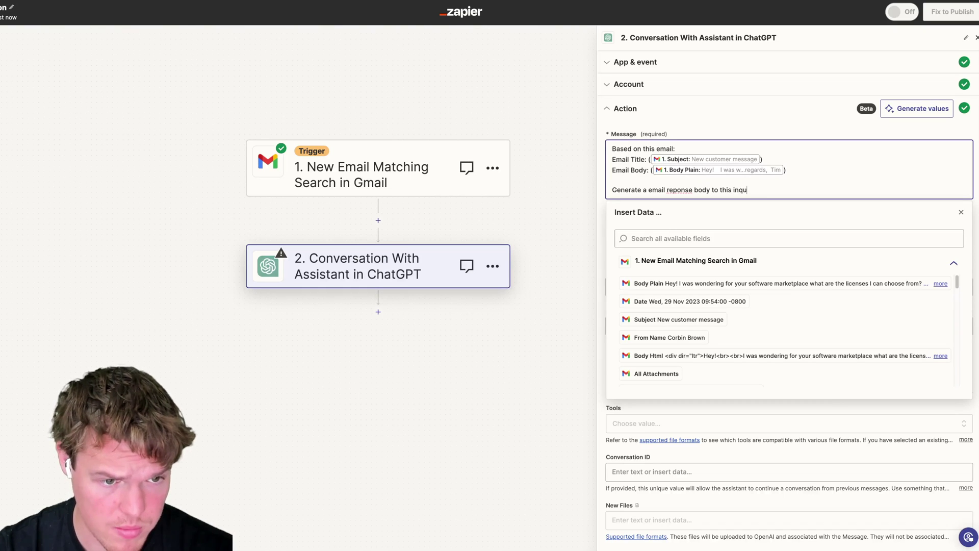
{"action": "type", "text": "iry."}
Step: Add a 'Format: Max of 4 sentences' line, removing the drafted sign-off instruction
{"action": "key", "text": "Return"}
{"action": "type", "text": "FORM"}
{"action": "key", "text": "BackSpace"}
{"action": "key", "text": "BackSpace"}
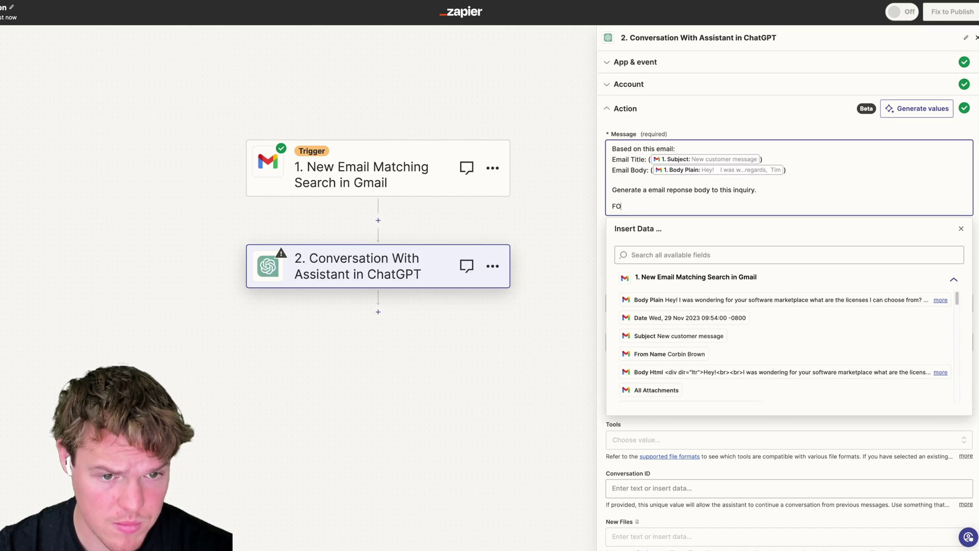
{"action": "key", "text": "BackSpace"}
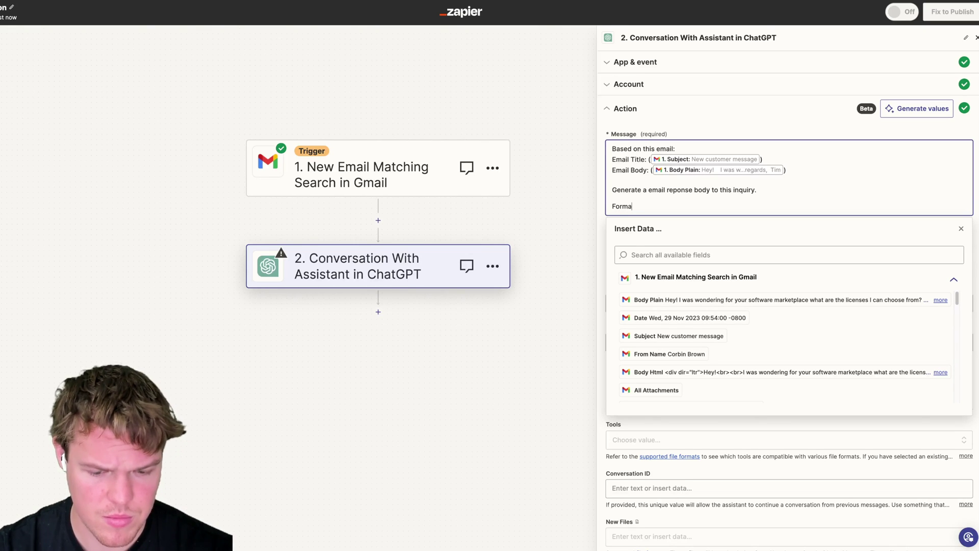
{"action": "type", "text": "rmat: Ma"}
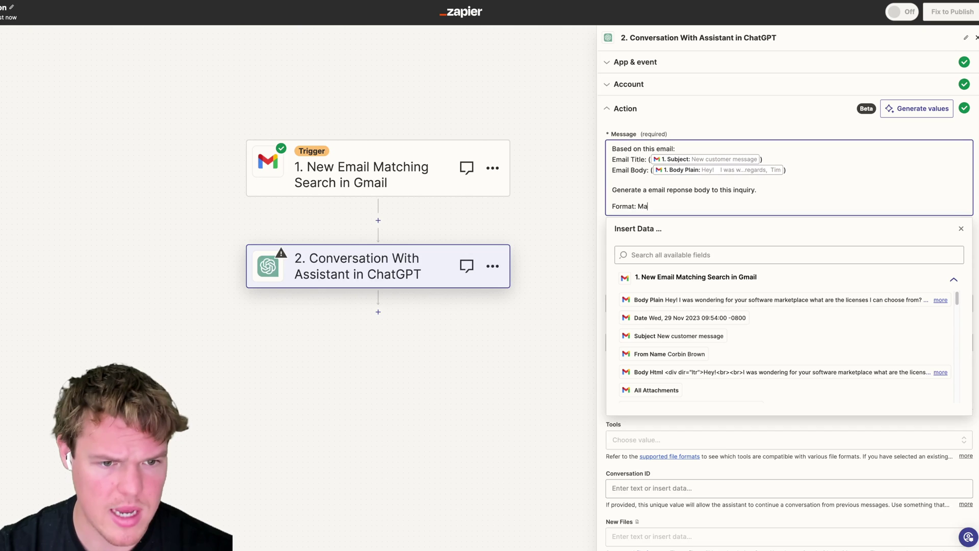
{"action": "type", "text": "x of 4 sentences,"}
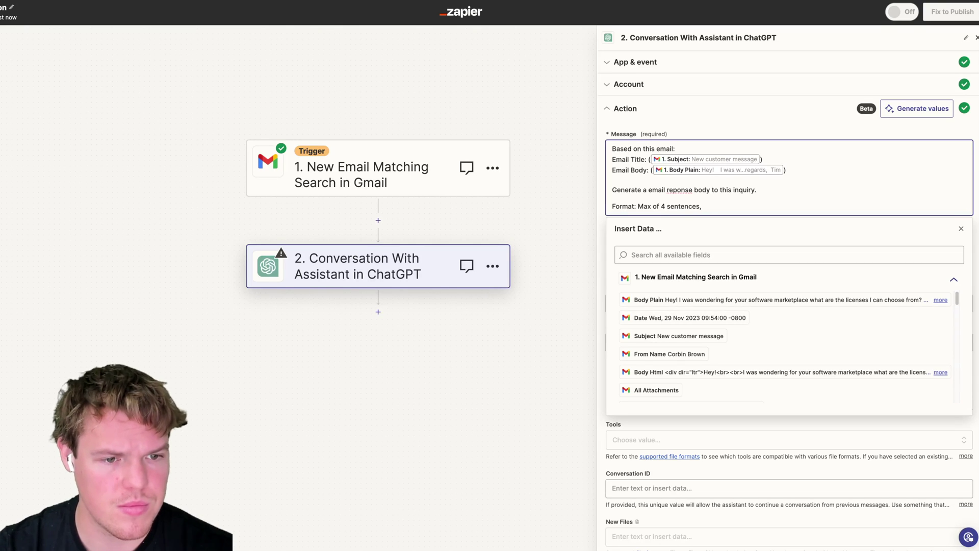
{"action": "type", "text": "at the end"}
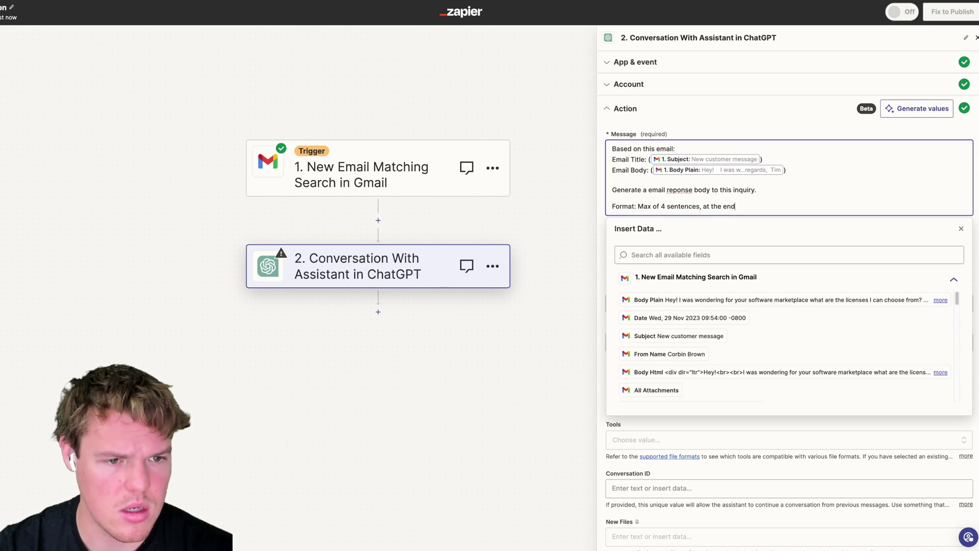
{"action": "type", "text": " sign off t"}
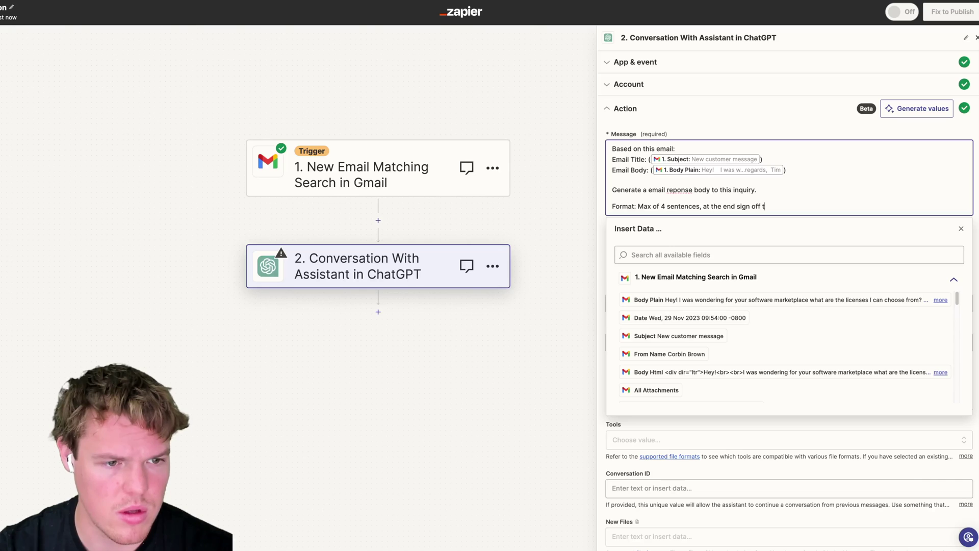
{"action": "type", "text": " eith"}
{"action": "key", "text": "BackSpace"}
{"action": "key", "text": "BackSpace"}
{"action": "type", "text": "wi"}
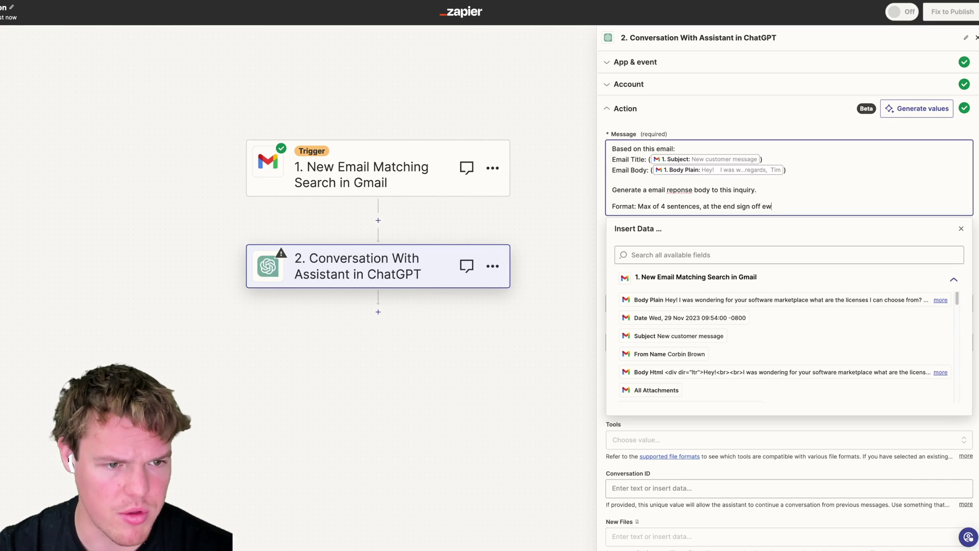
{"action": "key", "text": "BackSpace"}
{"action": "key", "text": "BackSpace"}
{"action": "type", "text": "with "}
{"action": "type", "text": " \""}
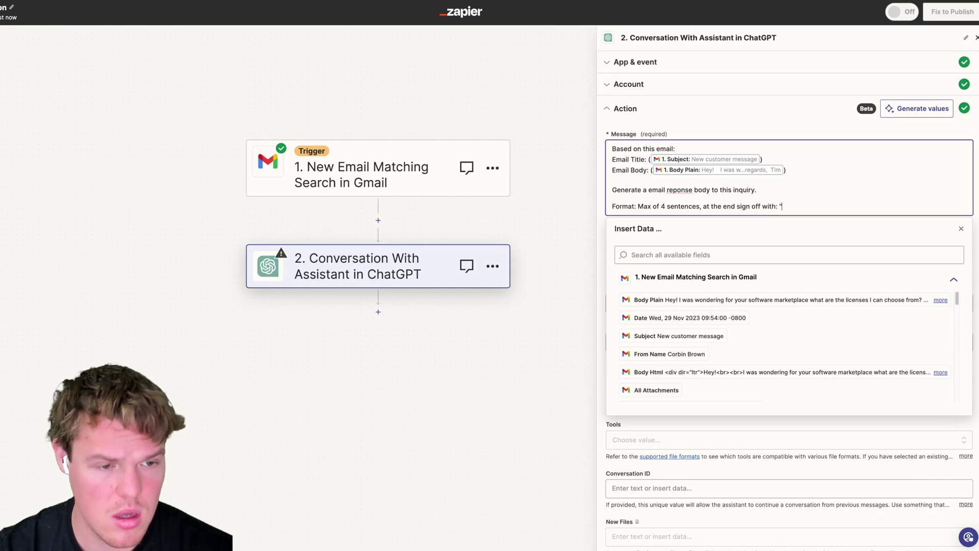
{"action": "type", "text": "Best regards"}
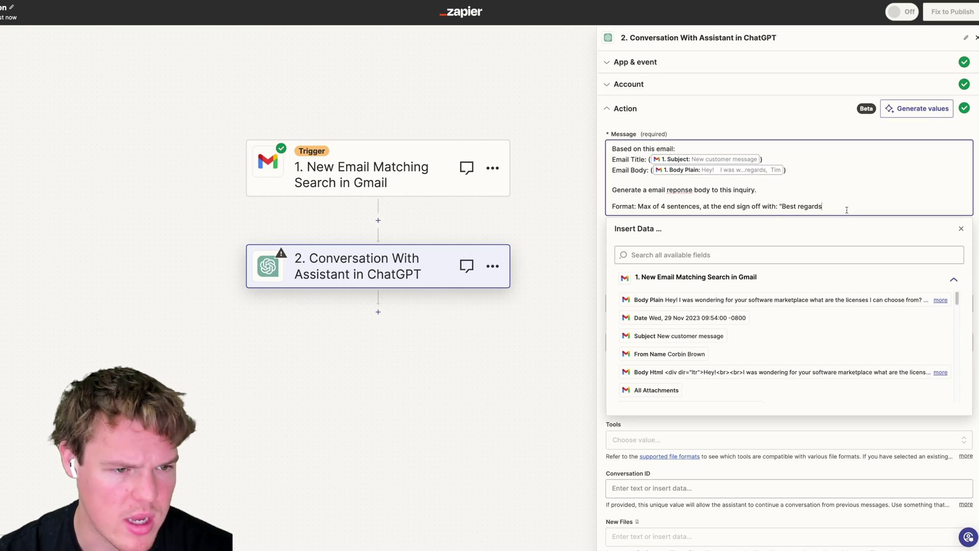
{"action": "left_click_drag", "start_coordinate": [846, 210], "coordinate": [702, 207]}
{"action": "type", "text": "at: Max of 4 sentences"}
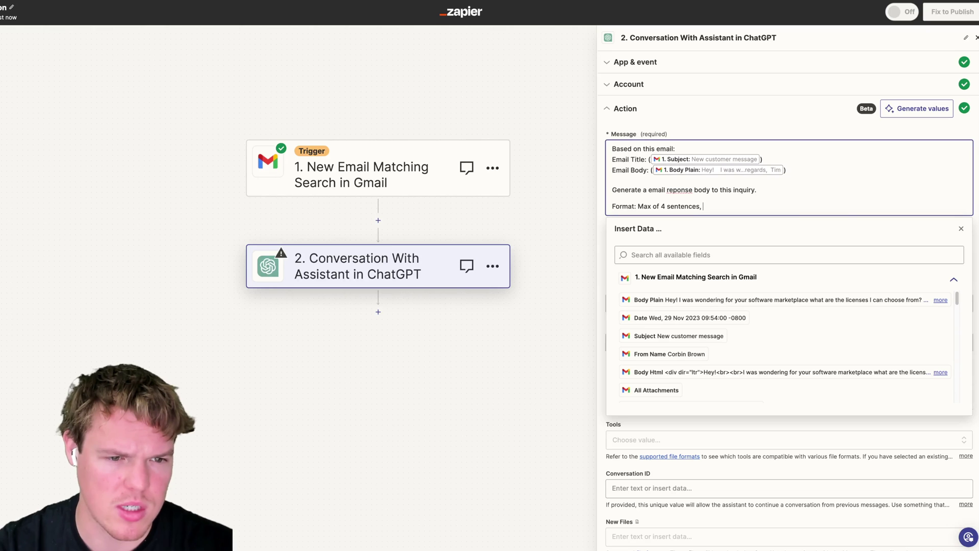
Step: Save the ChatGPT step settings and test it, producing a reply about licensing options
{"action": "left_click", "coordinate": [757, 124]}
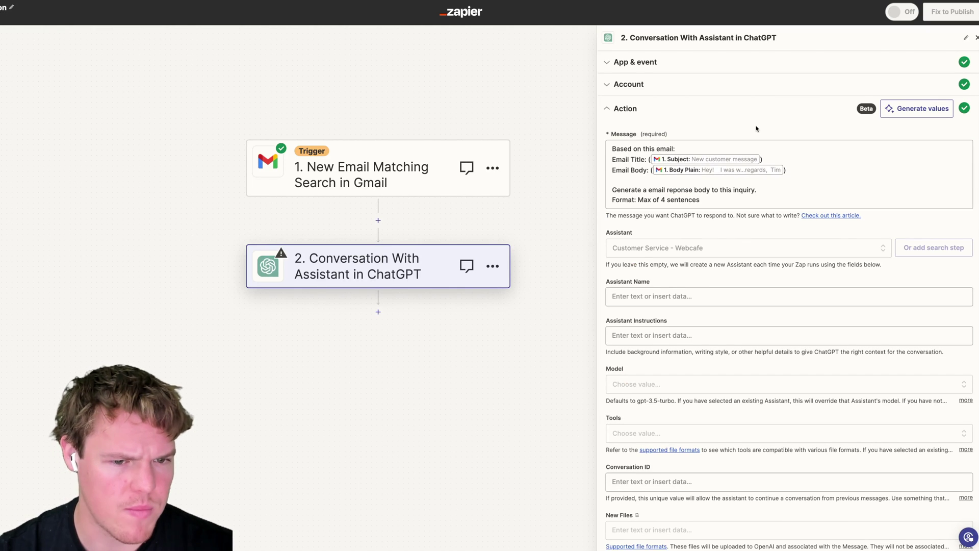
{"action": "scroll", "coordinate": [730, 232], "scroll_direction": "down", "scroll_amount": 1}
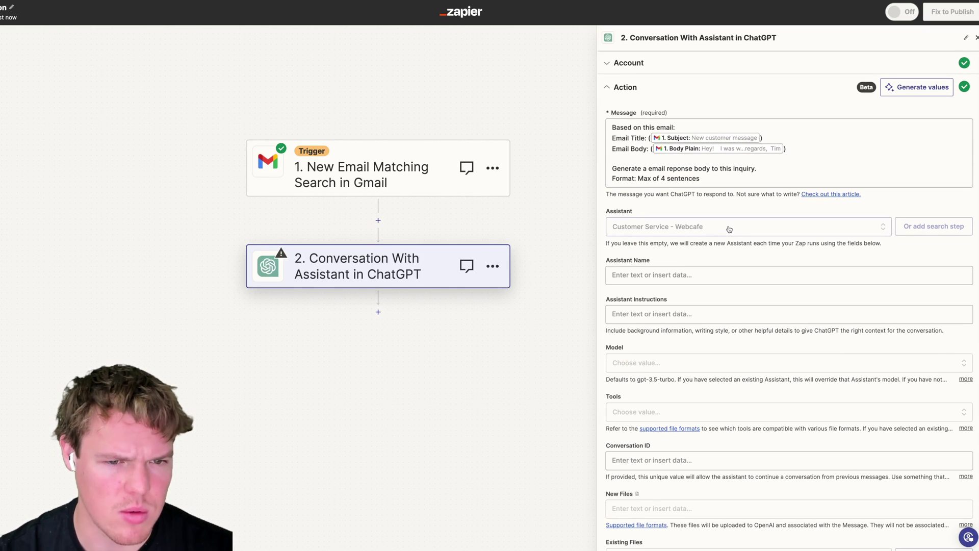
{"action": "scroll", "coordinate": [730, 234], "scroll_direction": "down", "scroll_amount": 1}
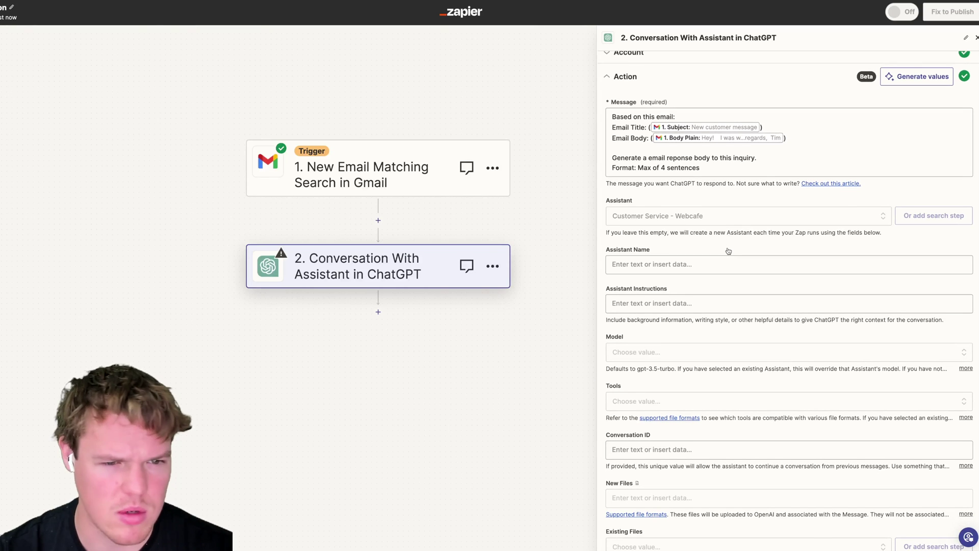
{"action": "scroll", "coordinate": [729, 252], "scroll_direction": "down", "scroll_amount": 1}
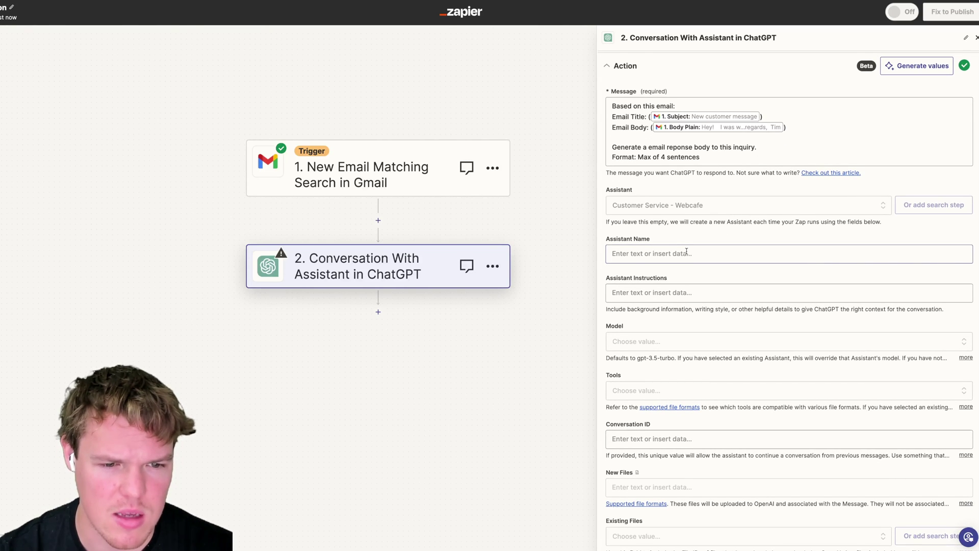
{"action": "scroll", "coordinate": [687, 252], "scroll_direction": "down", "scroll_amount": 5}
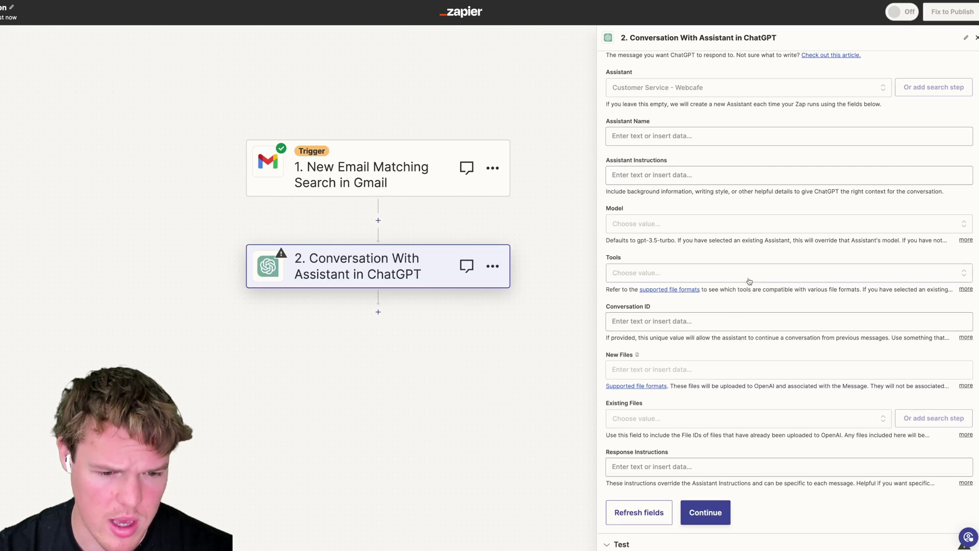
{"action": "left_click", "coordinate": [704, 507]}
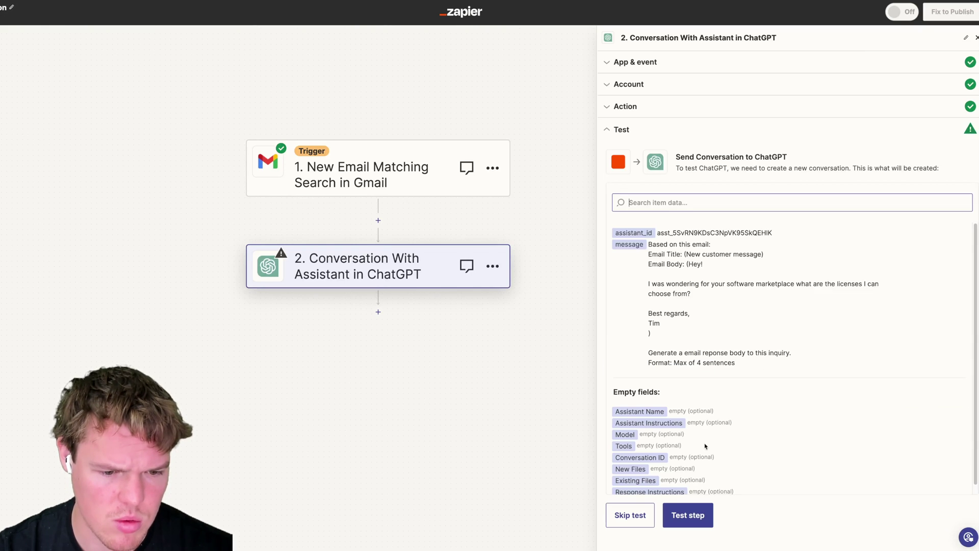
{"action": "left_click", "coordinate": [699, 514]}
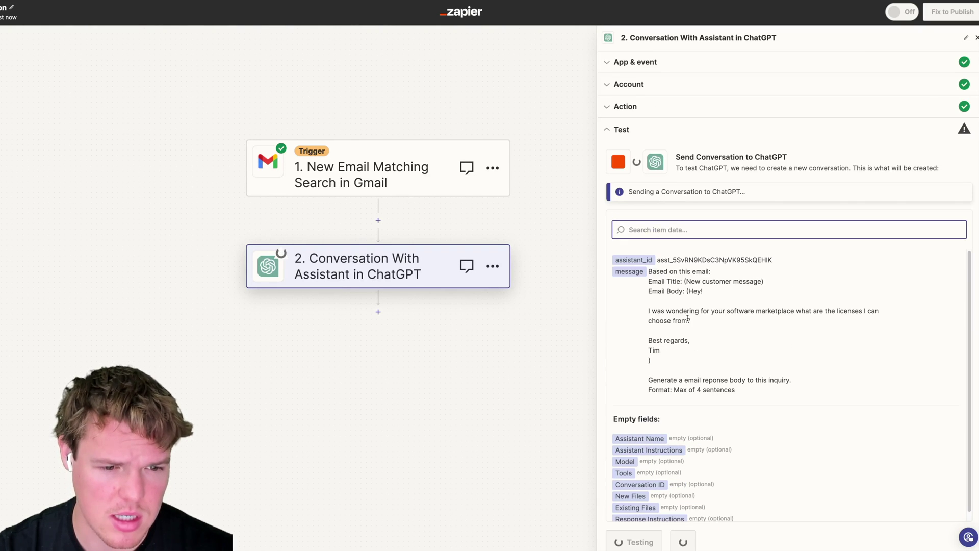
{"action": "left_click", "coordinate": [709, 515]}
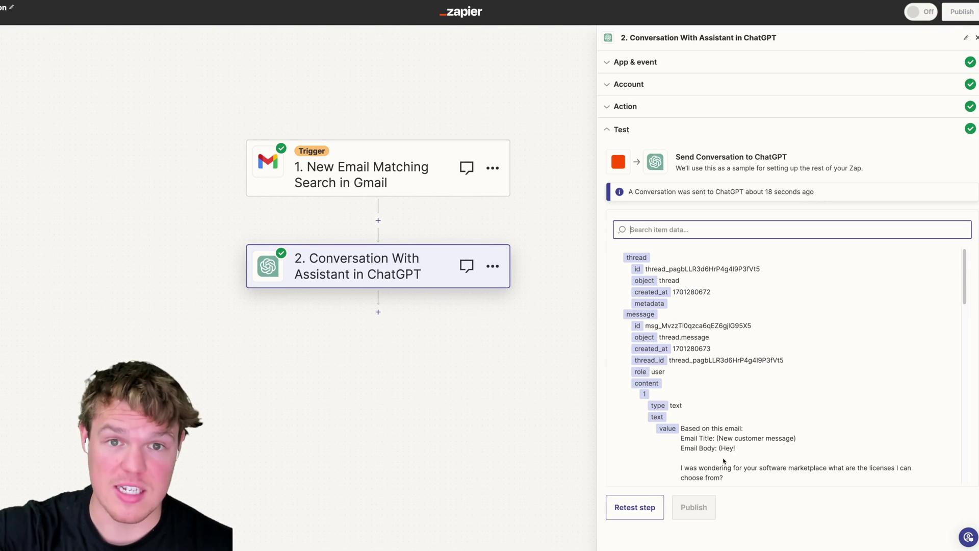
Step: Review the full_response output and reopen the step's action settings
{"action": "scroll", "coordinate": [750, 360], "scroll_direction": "down", "scroll_amount": 10}
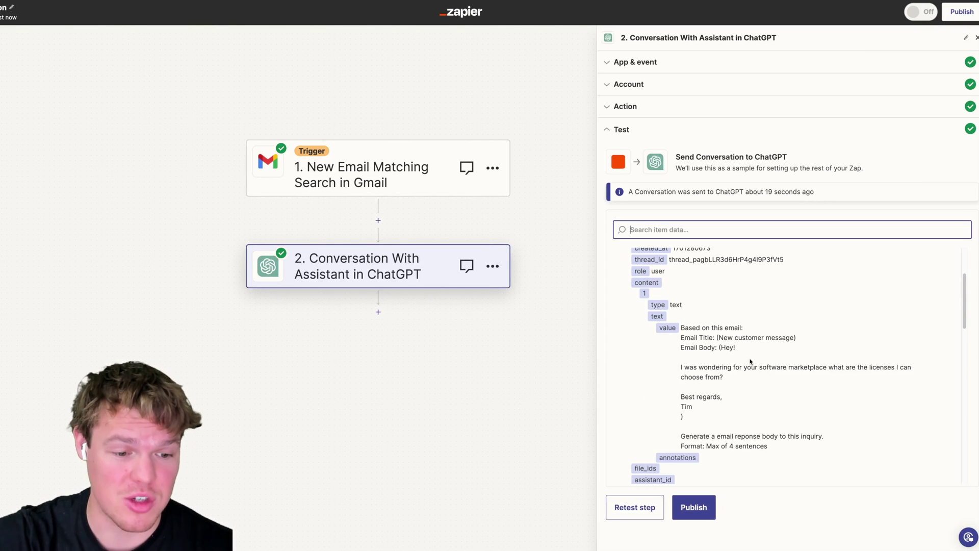
{"action": "scroll", "coordinate": [752, 356], "scroll_direction": "down", "scroll_amount": 3}
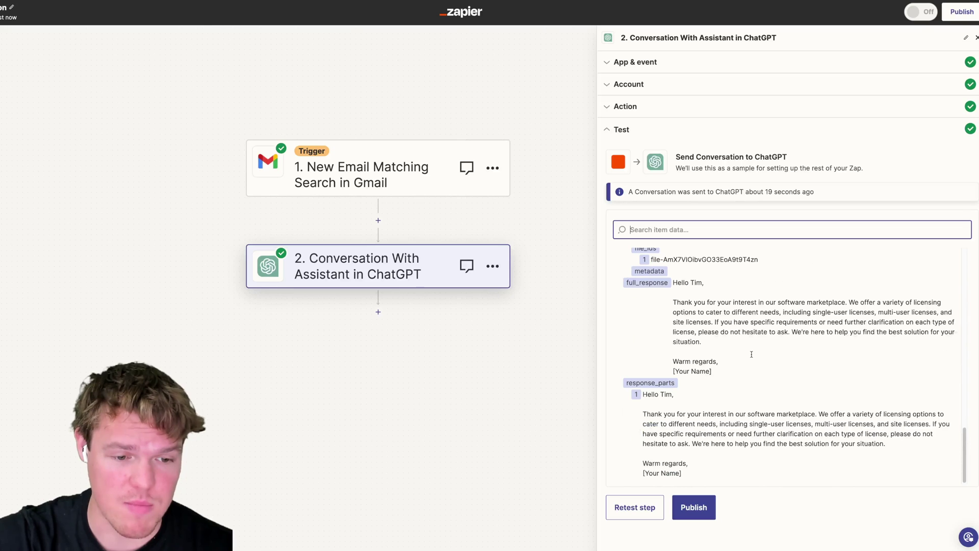
{"action": "scroll", "coordinate": [740, 338], "scroll_direction": "up", "scroll_amount": 1}
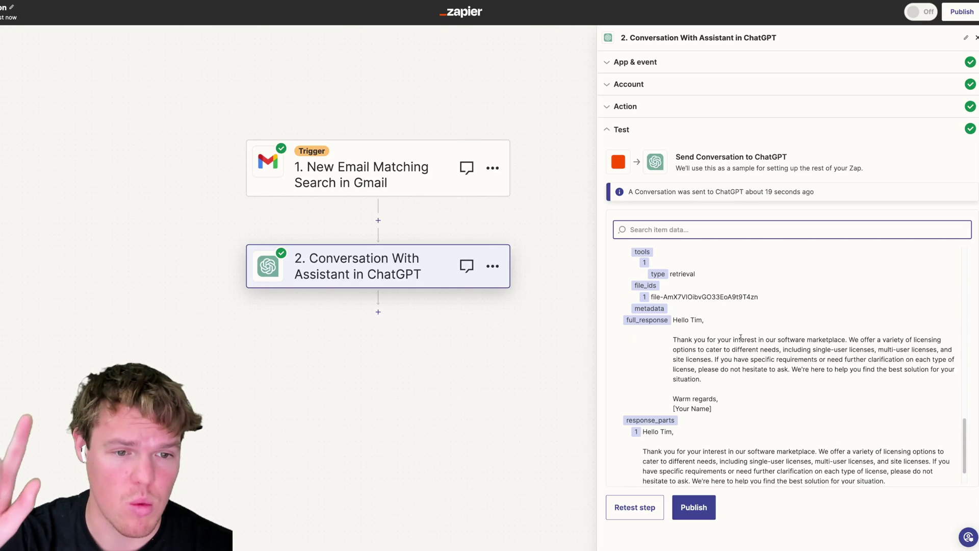
{"action": "left_click", "coordinate": [660, 109]}
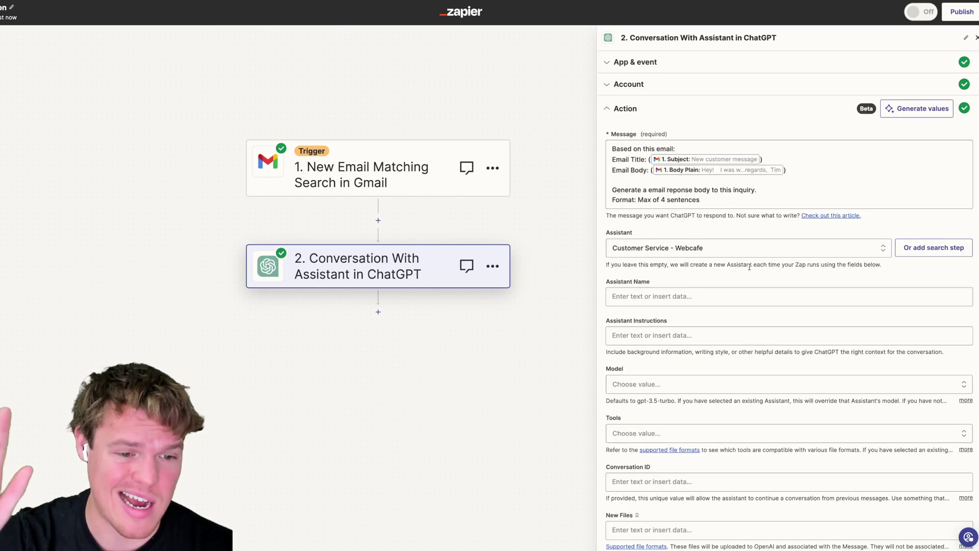
Step: Attach WebcafeData.txt as an existing file and rerun the ChatGPT step's test
{"action": "scroll", "coordinate": [734, 326], "scroll_direction": "down", "scroll_amount": 3}
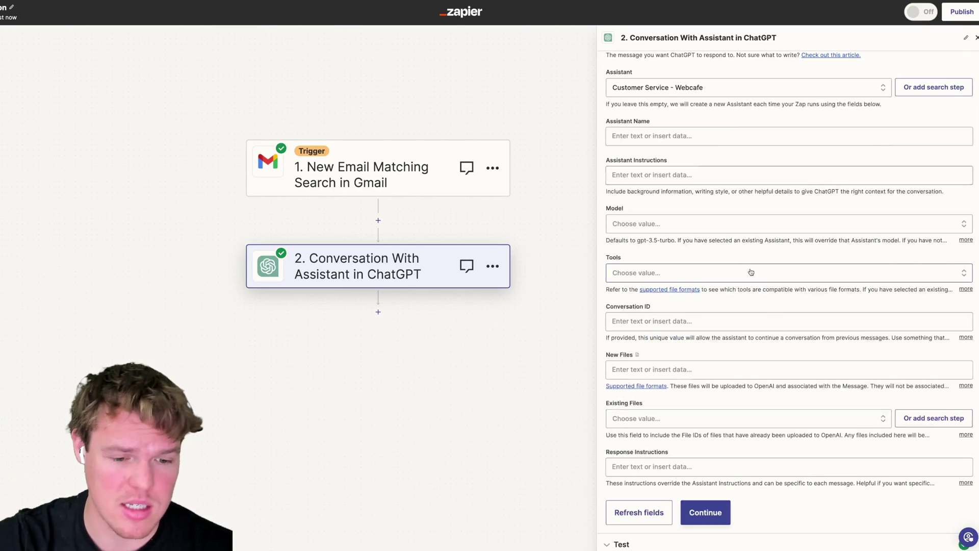
{"action": "left_click", "coordinate": [711, 417]}
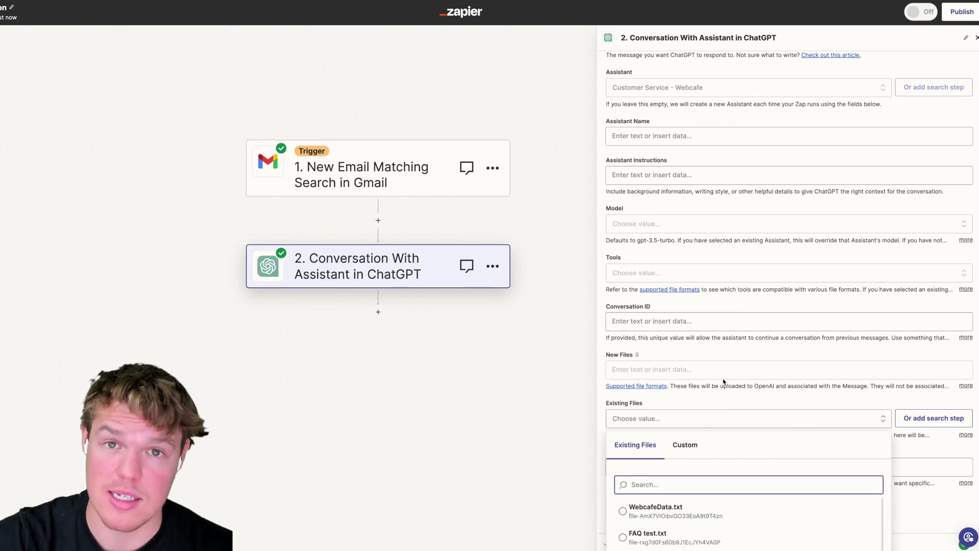
{"action": "scroll", "coordinate": [723, 381], "scroll_direction": "down", "scroll_amount": 2}
{"action": "left_click", "coordinate": [717, 424]}
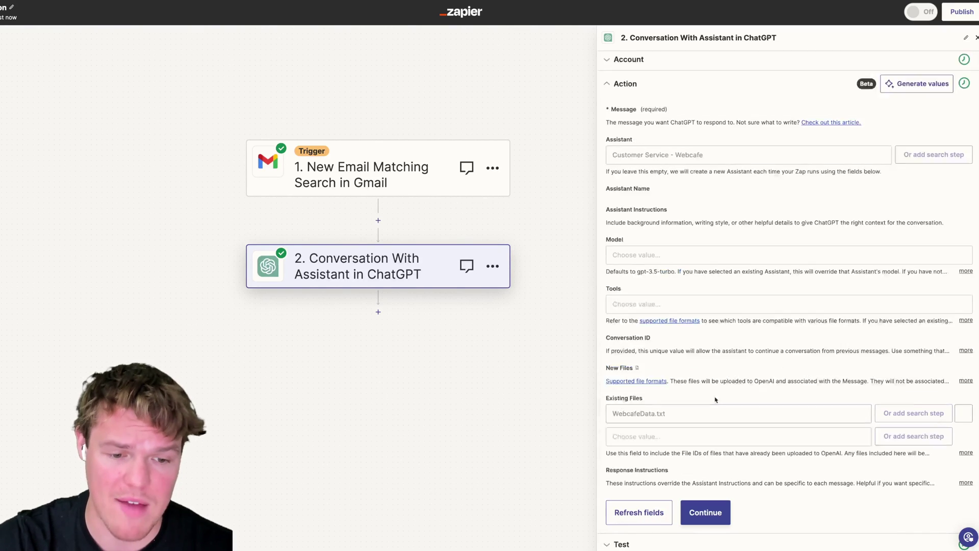
{"action": "left_click", "coordinate": [709, 511]}
{"action": "left_click", "coordinate": [709, 507]}
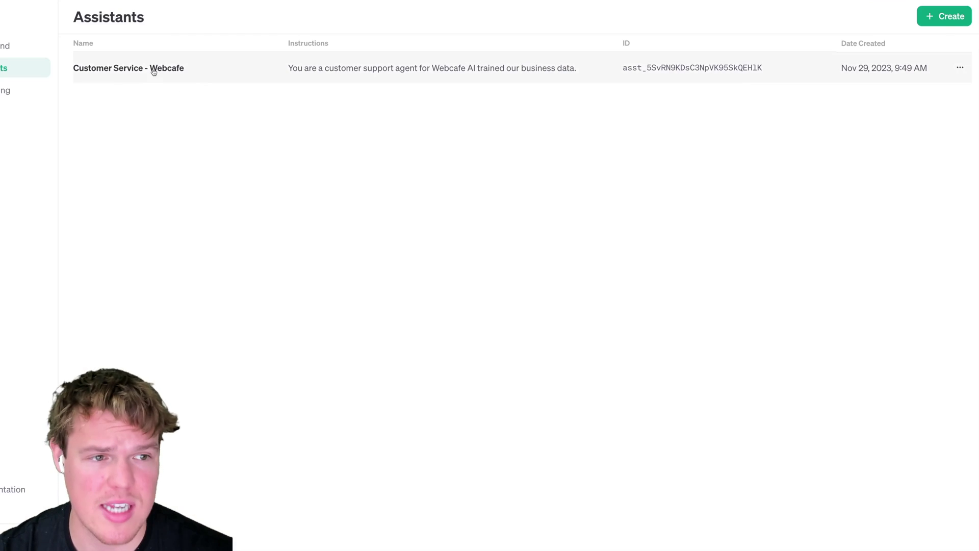
Step: Open the Customer Service - Webcafe assistant to inspect its instructions, Retrieval and files
{"action": "left_click", "coordinate": [151, 69]}
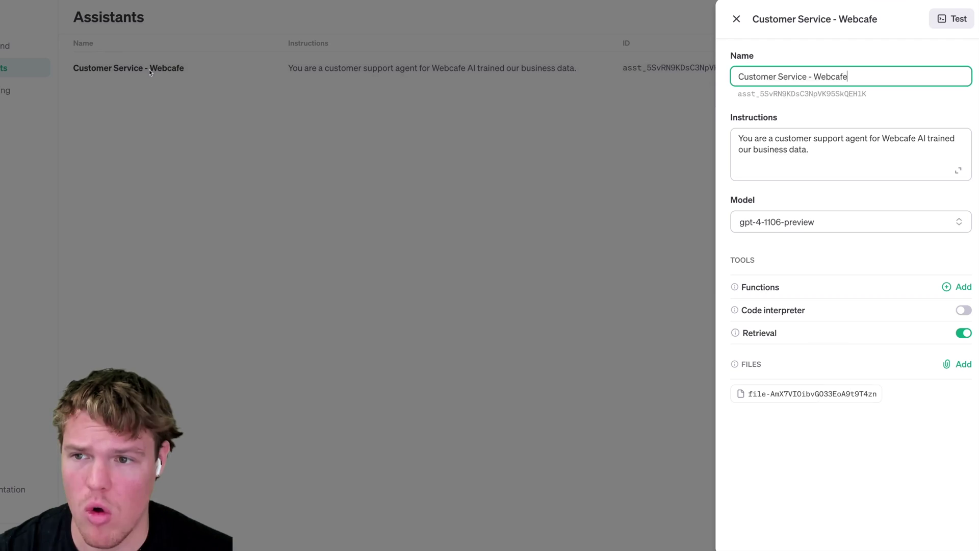
{"action": "mouse_move", "coordinate": [792, 396]}
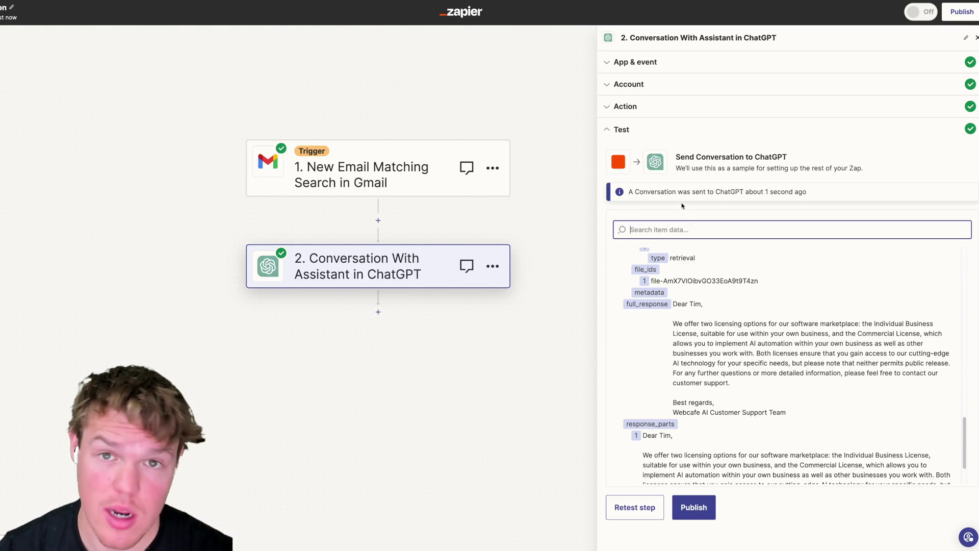
Step: Review the ChatGPT step's Message, Assistant, Tools and WebcafeData.txt Existing Files settings
{"action": "left_click", "coordinate": [647, 107]}
{"action": "scroll", "coordinate": [727, 265], "scroll_direction": "down", "scroll_amount": 5}
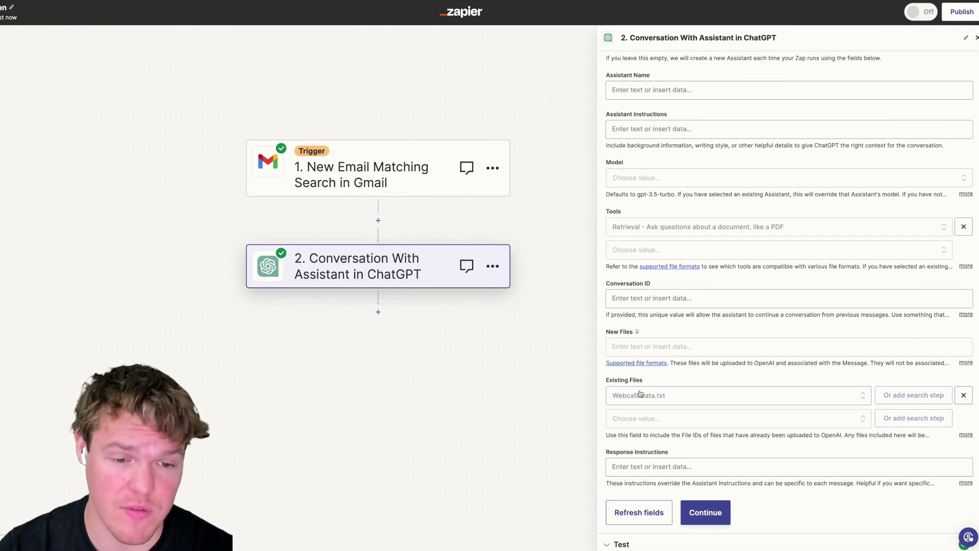
{"action": "scroll", "coordinate": [651, 367], "scroll_direction": "up", "scroll_amount": 2}
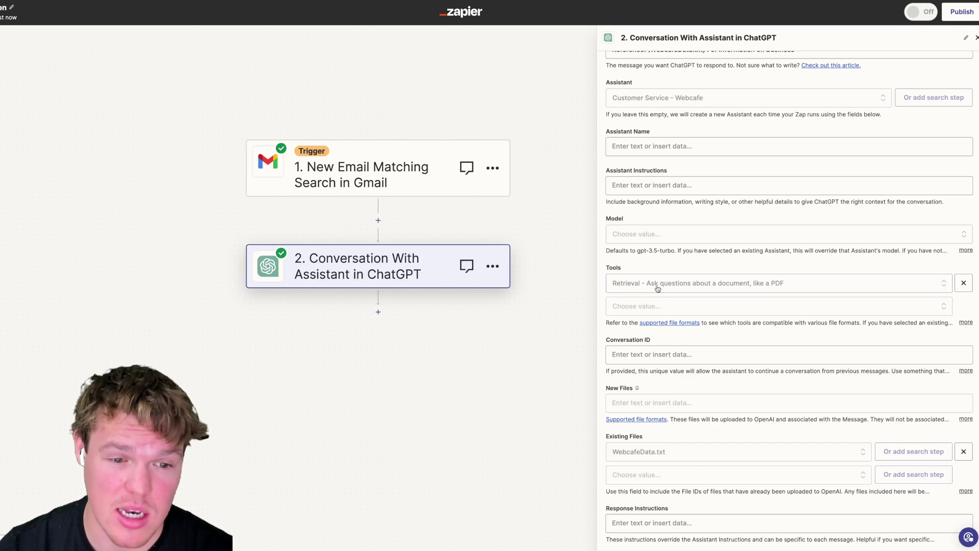
{"action": "scroll", "coordinate": [658, 288], "scroll_direction": "up", "scroll_amount": 5}
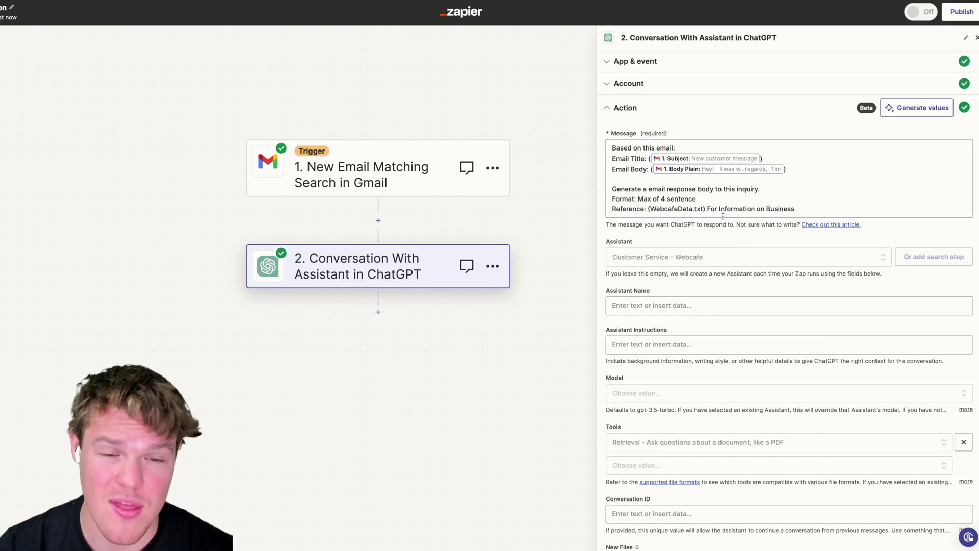
{"action": "scroll", "coordinate": [723, 219], "scroll_direction": "down", "scroll_amount": 5}
Step: Show the test's full_response and highlight the Individual Business and Commercial License mentions
{"action": "left_click", "coordinate": [707, 512]}
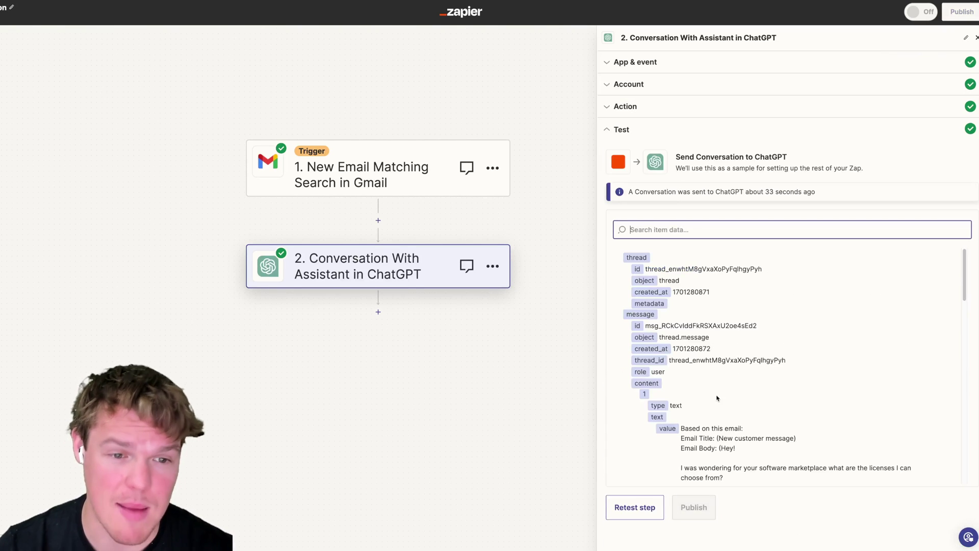
{"action": "scroll", "coordinate": [713, 318], "scroll_direction": "down", "scroll_amount": 1}
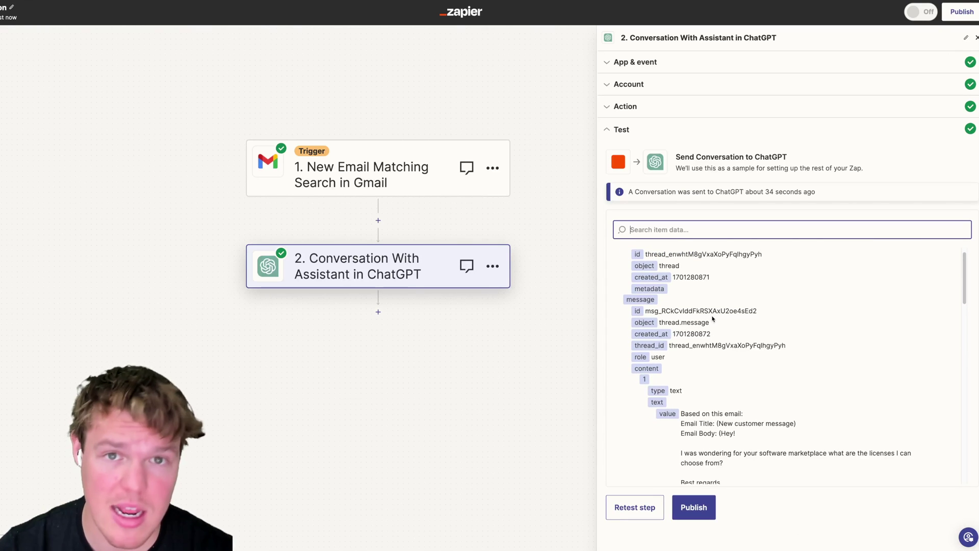
{"action": "scroll", "coordinate": [713, 319], "scroll_direction": "down", "scroll_amount": 10}
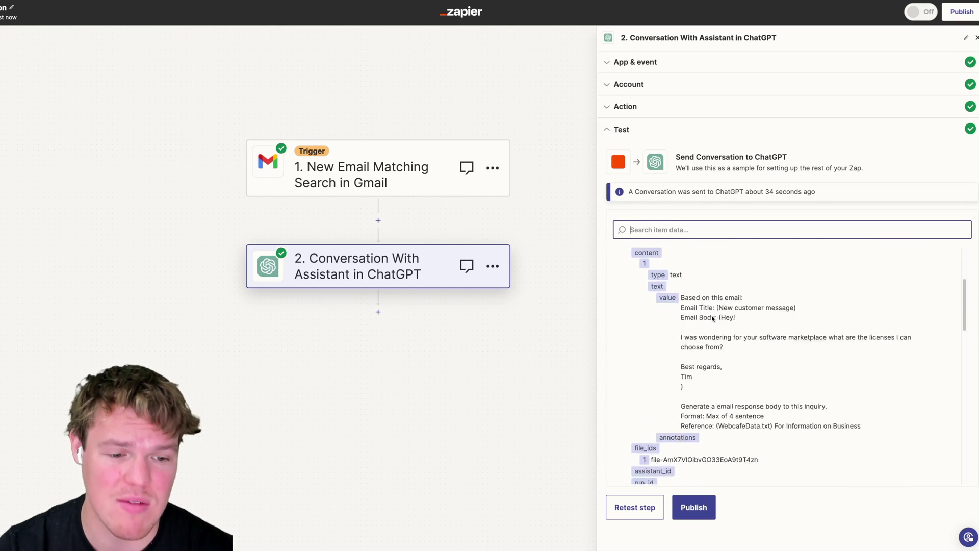
{"action": "scroll", "coordinate": [713, 318], "scroll_direction": "down", "scroll_amount": 3}
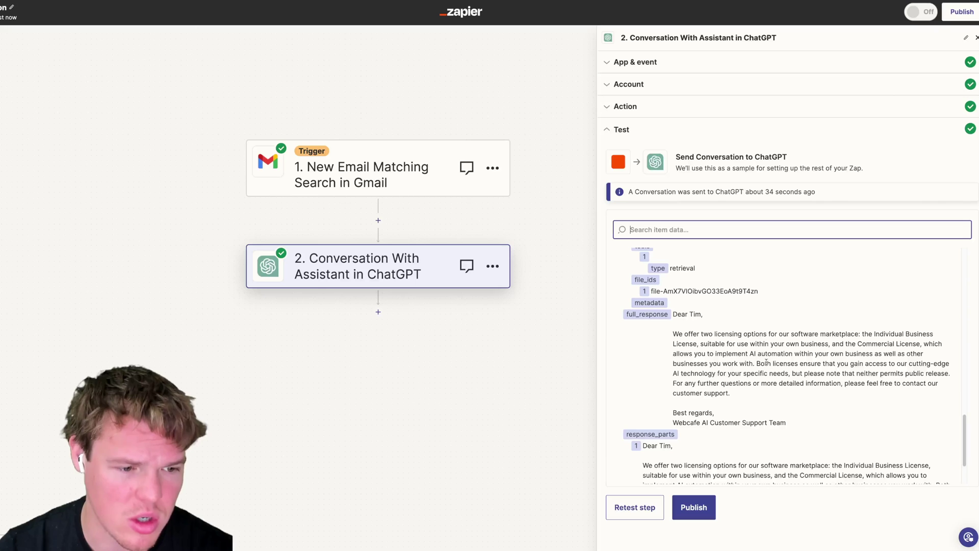
{"action": "left_click_drag", "start_coordinate": [874, 335], "coordinate": [944, 338]}
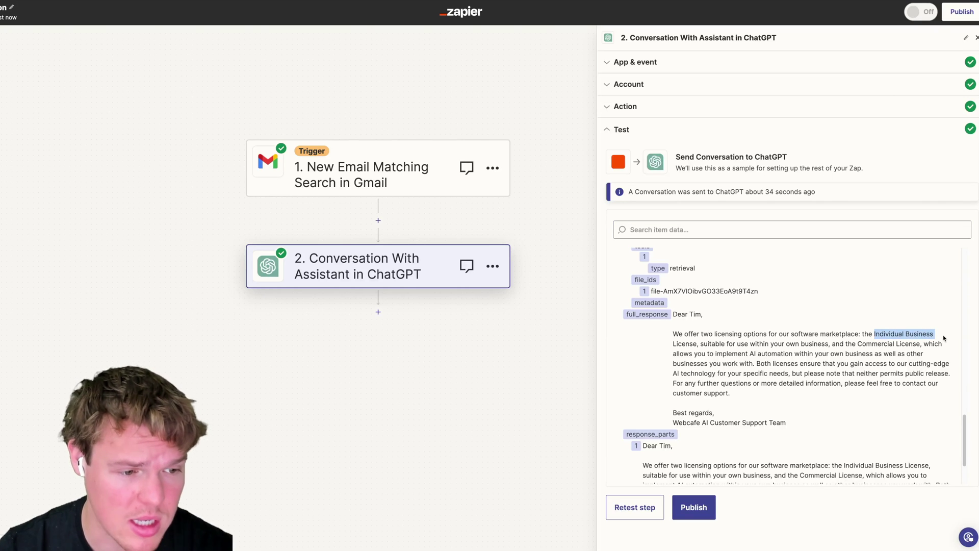
{"action": "left_click_drag", "start_coordinate": [858, 344], "coordinate": [906, 350]}
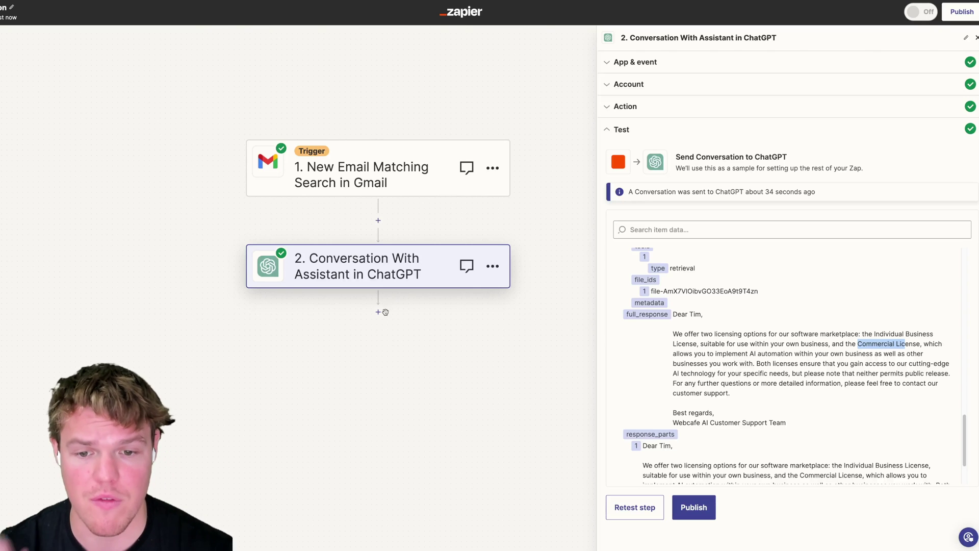
Step: Add a third step using Gmail's Create Draft event after the ChatGPT step
{"action": "left_click", "coordinate": [378, 312]}
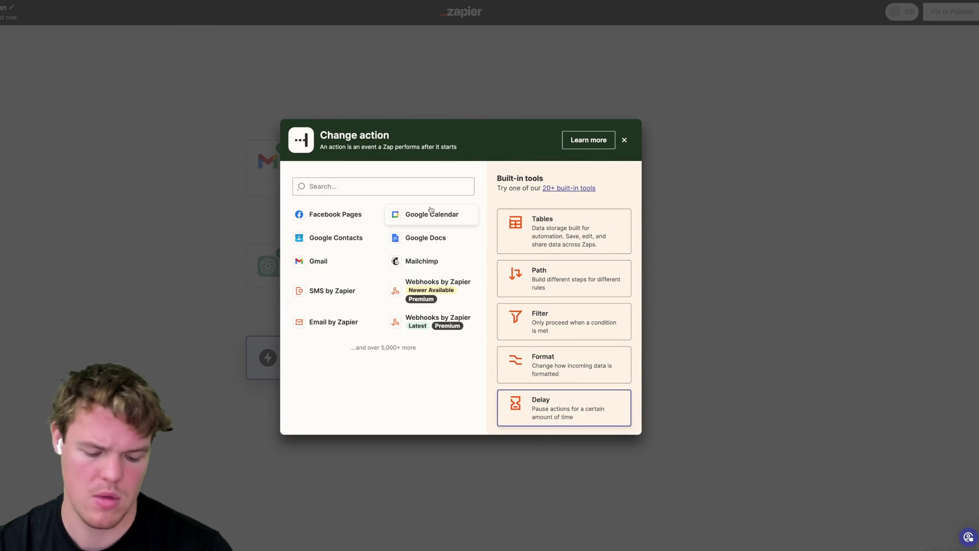
{"action": "left_click", "coordinate": [415, 189]}
{"action": "type", "text": "gm"}
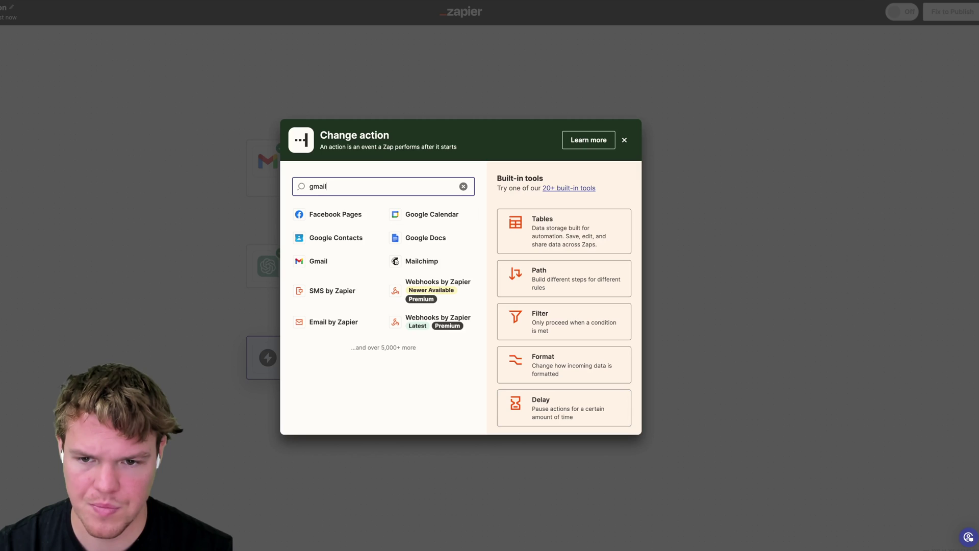
{"action": "type", "text": "ail"}
{"action": "left_click", "coordinate": [403, 217]}
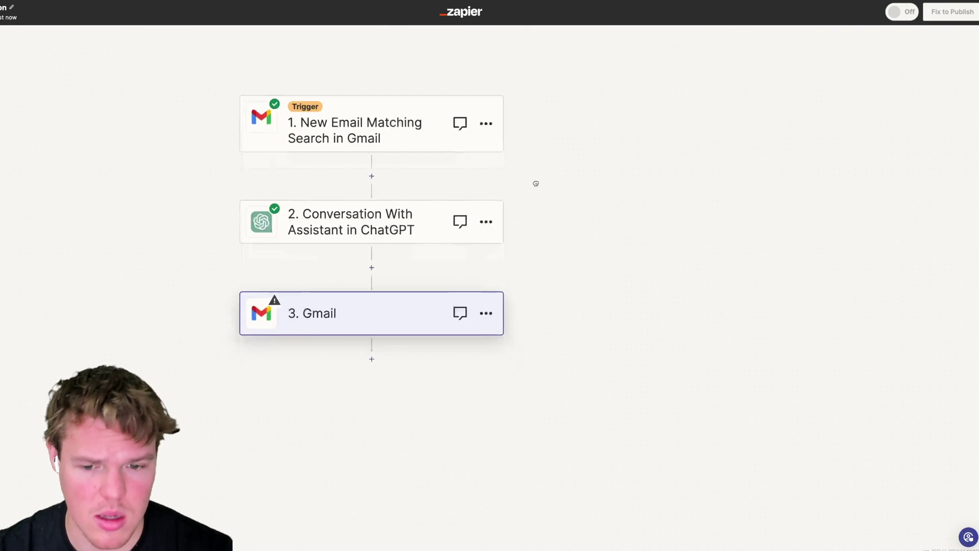
{"action": "left_click", "coordinate": [655, 138]}
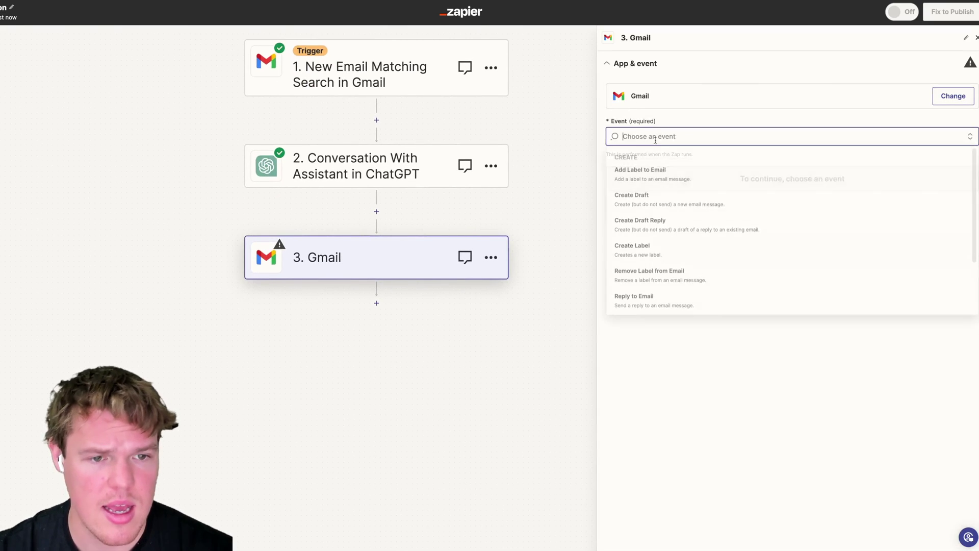
{"action": "scroll", "coordinate": [668, 255], "scroll_direction": "down", "scroll_amount": 1}
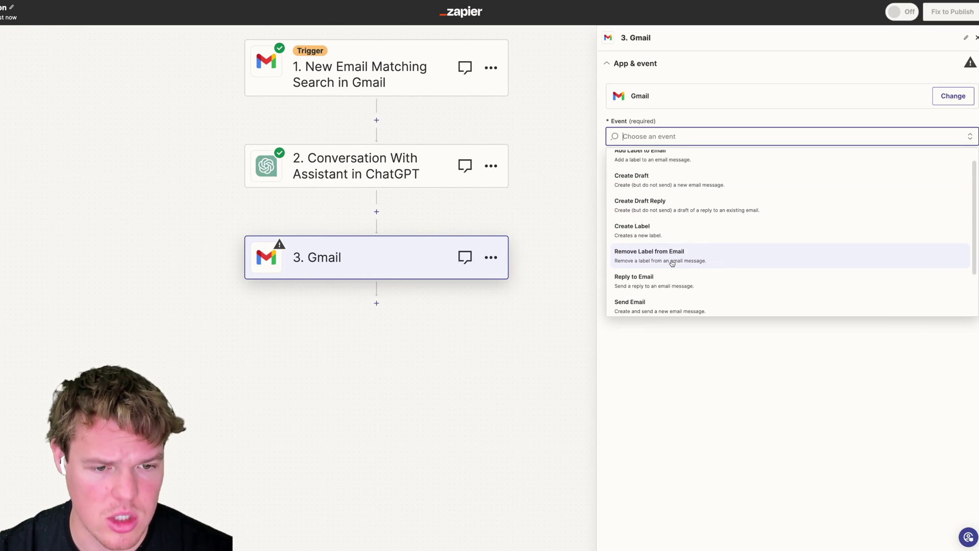
{"action": "scroll", "coordinate": [671, 263], "scroll_direction": "down", "scroll_amount": 1}
{"action": "scroll", "coordinate": [672, 263], "scroll_direction": "up", "scroll_amount": 2}
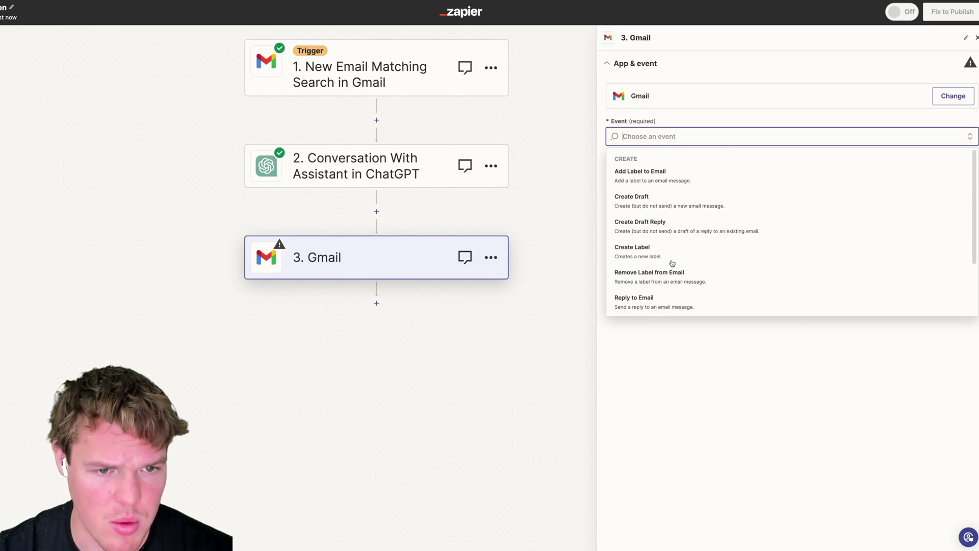
{"action": "left_click", "coordinate": [661, 211]}
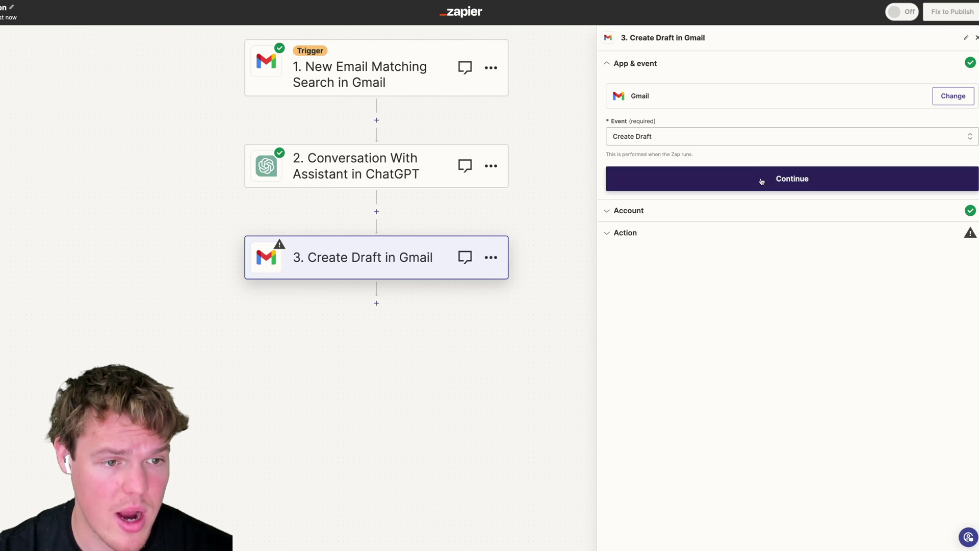
{"action": "left_click", "coordinate": [761, 181]}
Step: Begin the draft Subject by browsing the ChatGPT and Gmail trigger data fields
{"action": "left_click", "coordinate": [682, 148]}
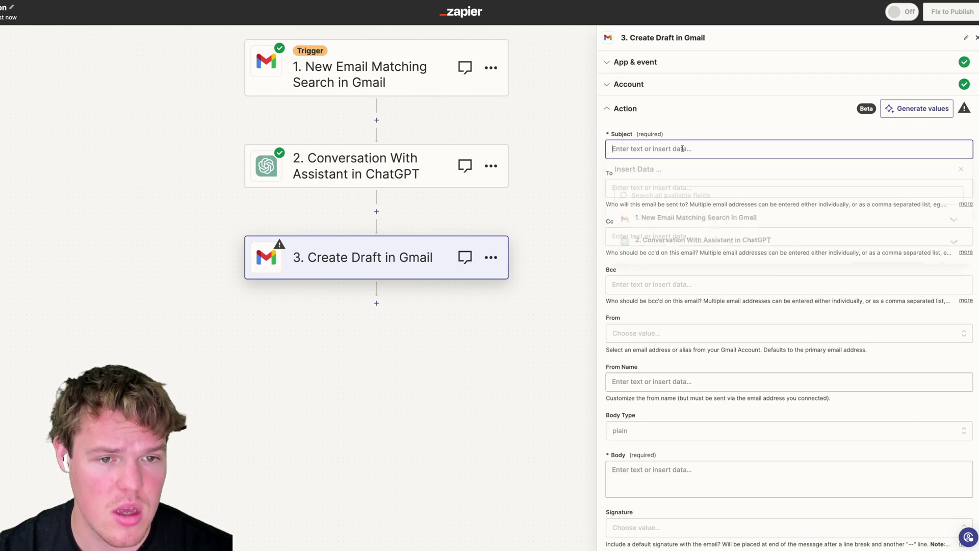
{"action": "left_click", "coordinate": [702, 244]}
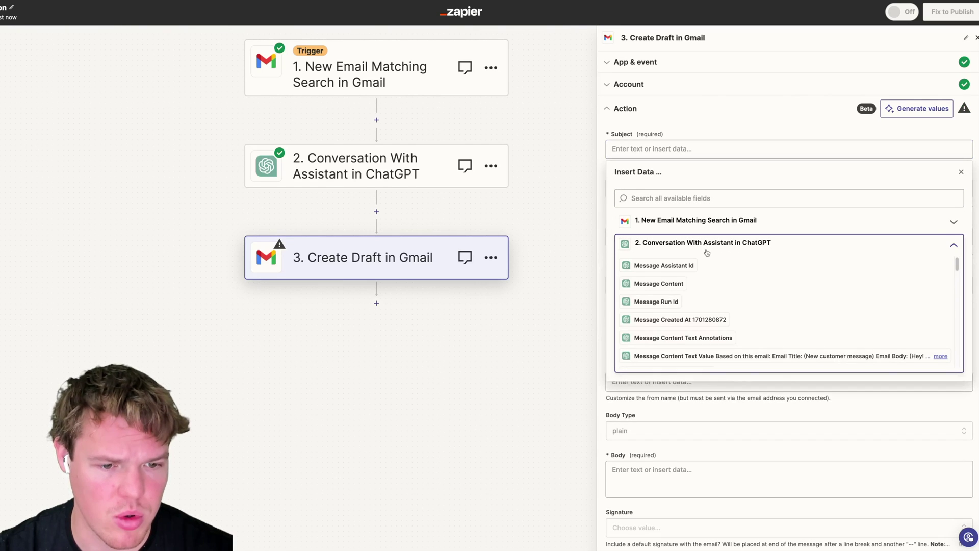
{"action": "scroll", "coordinate": [696, 265], "scroll_direction": "down", "scroll_amount": 1}
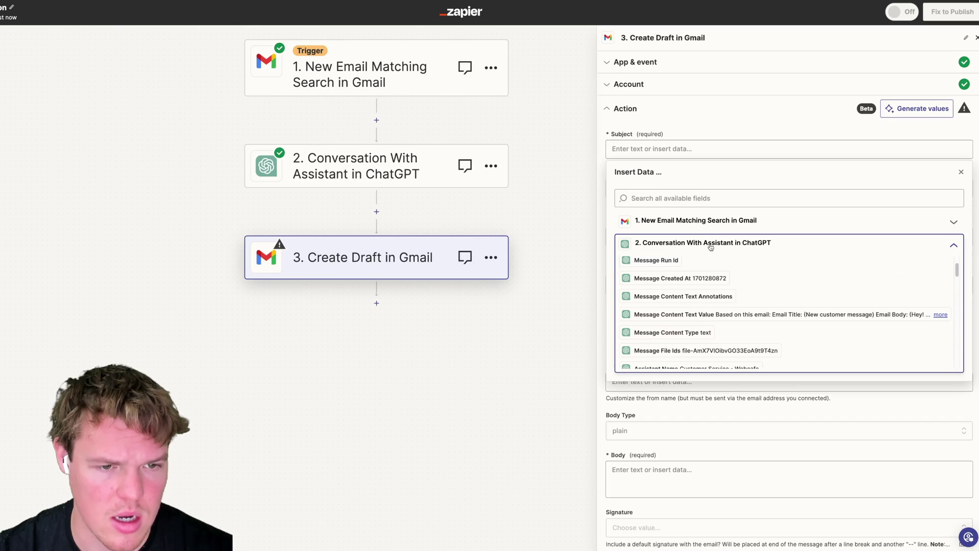
{"action": "left_click", "coordinate": [676, 222]}
Step: Set the draft Subject to the trigger email's Subject followed by '- draft'
{"action": "left_click", "coordinate": [708, 280]}
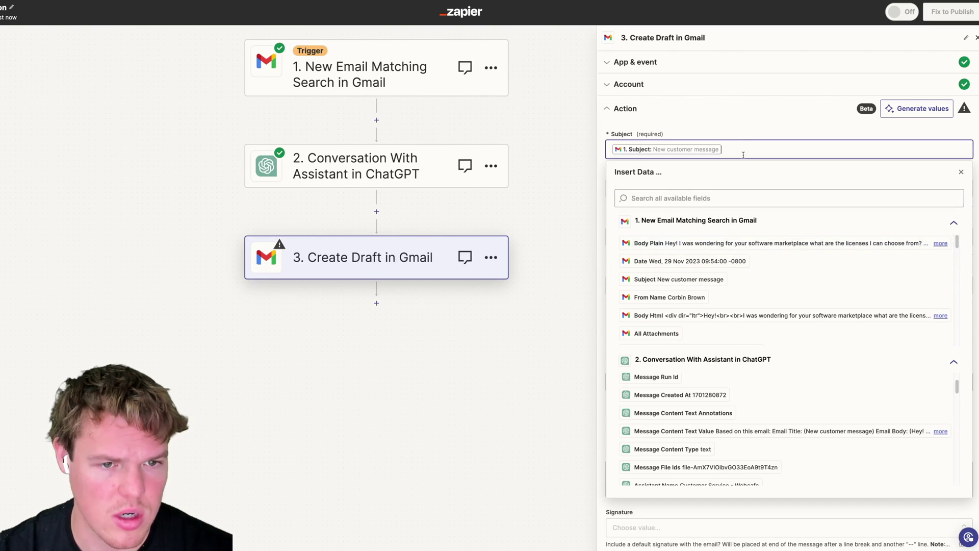
{"action": "type", "text": "- dra"}
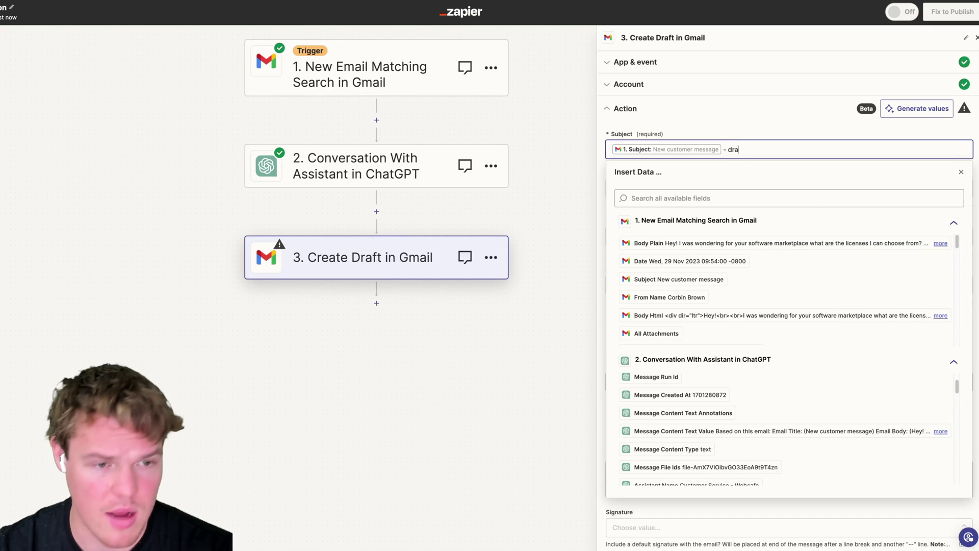
{"action": "type", "text": "g"}
{"action": "scroll", "coordinate": [673, 204], "scroll_direction": "down", "scroll_amount": 5}
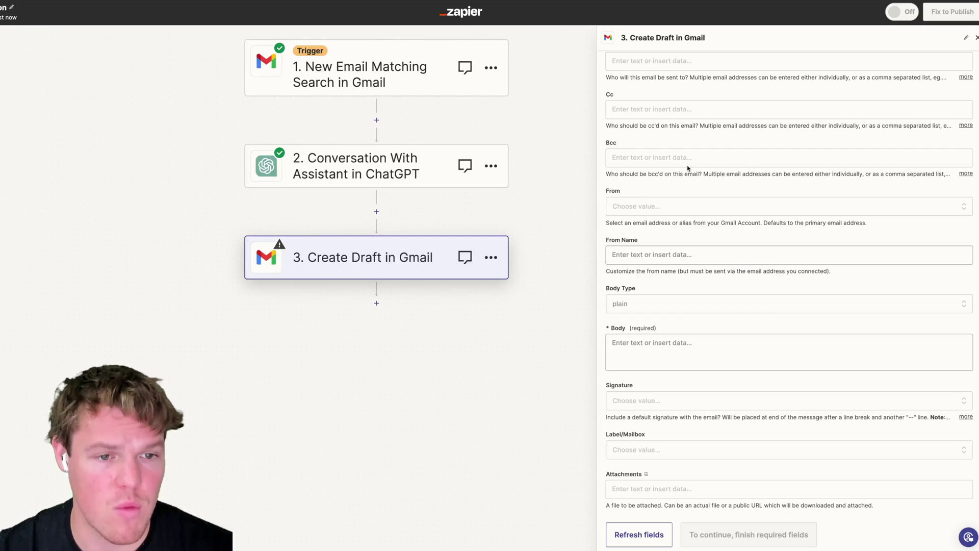
Step: Address the draft's To field to the original email's sender
{"action": "left_click", "coordinate": [673, 155]}
{"action": "scroll", "coordinate": [672, 148], "scroll_direction": "up", "scroll_amount": 1}
{"action": "left_click", "coordinate": [672, 88]}
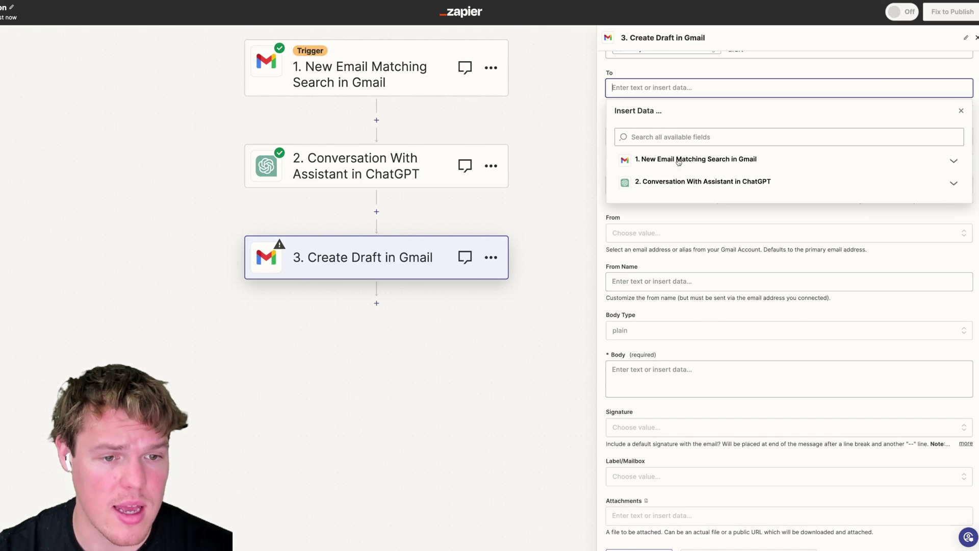
{"action": "left_click", "coordinate": [687, 161]}
{"action": "scroll", "coordinate": [699, 230], "scroll_direction": "down", "scroll_amount": 4}
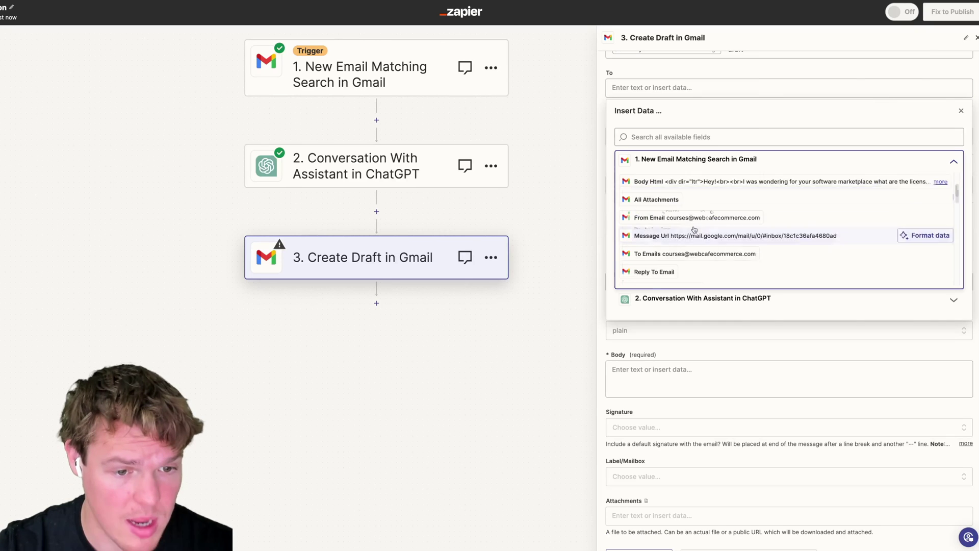
{"action": "scroll", "coordinate": [706, 218], "scroll_direction": "down", "scroll_amount": 1}
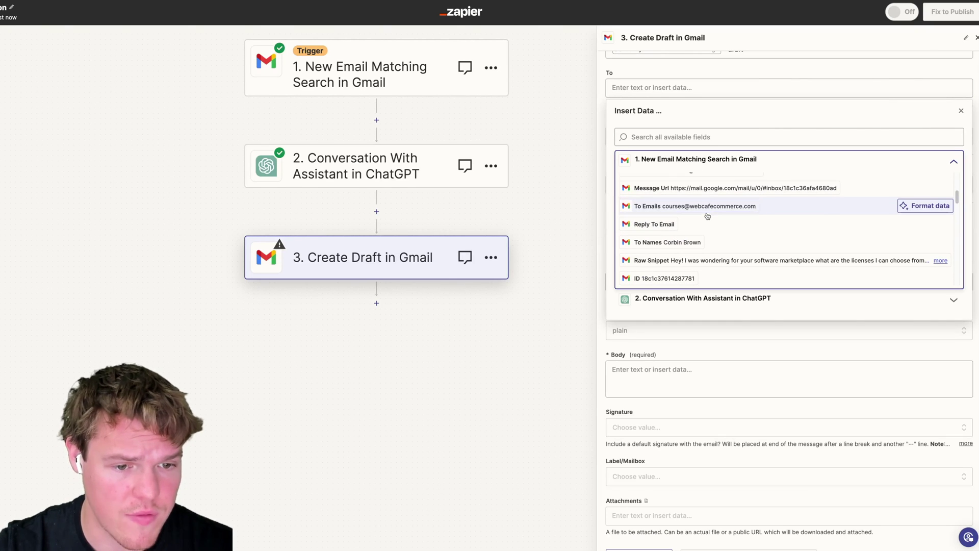
{"action": "left_click", "coordinate": [691, 143]}
{"action": "type", "text": "from"}
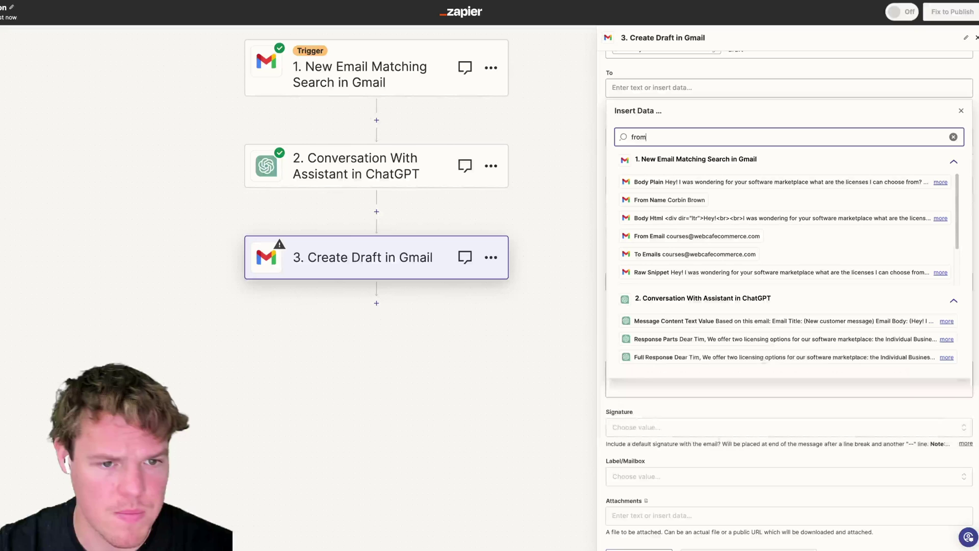
{"action": "scroll", "coordinate": [765, 206], "scroll_direction": "down", "scroll_amount": 1}
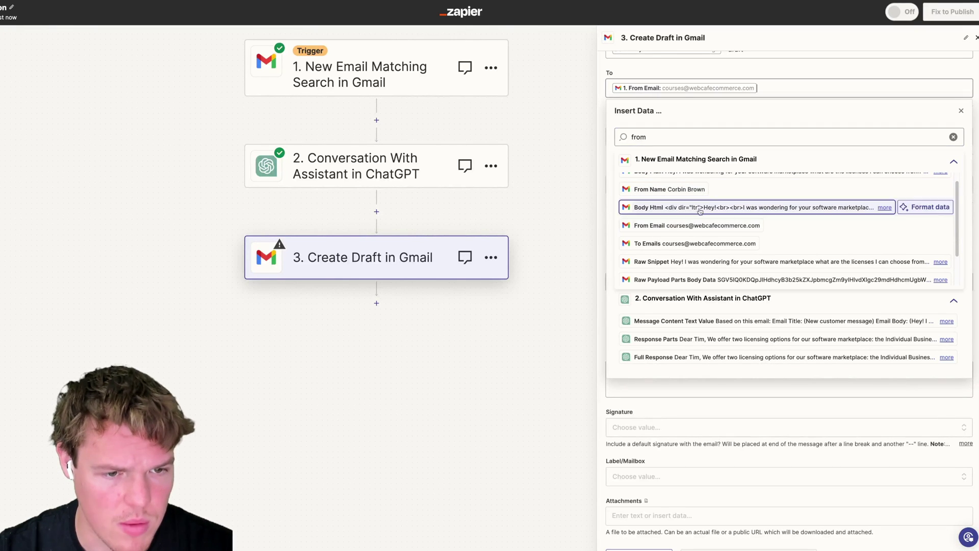
{"action": "left_click", "coordinate": [714, 225]}
{"action": "key", "text": "Escape"}
Step: Fill the draft Body with the ChatGPT step's Full Response
{"action": "scroll", "coordinate": [744, 201], "scroll_direction": "down", "scroll_amount": 2}
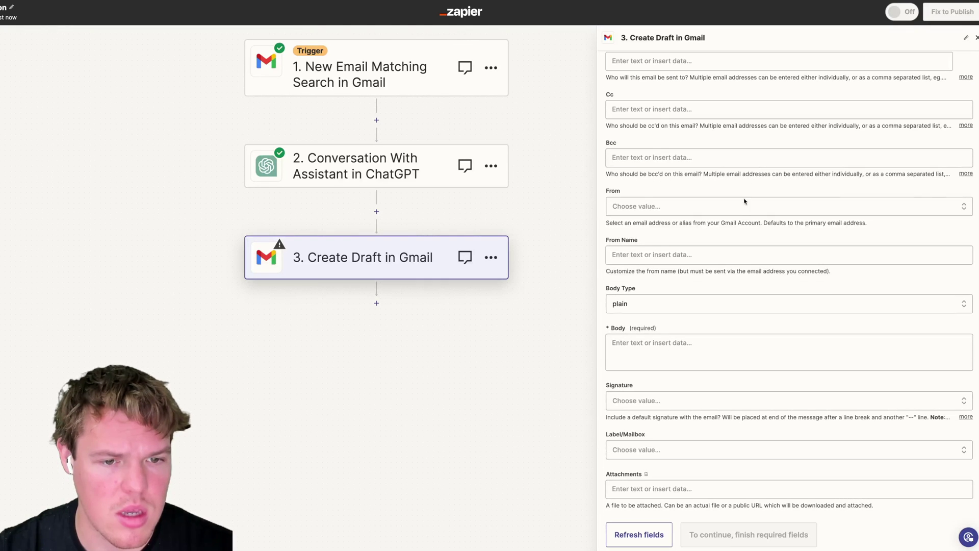
{"action": "left_click", "coordinate": [663, 343]}
{"action": "left_click", "coordinate": [675, 455]}
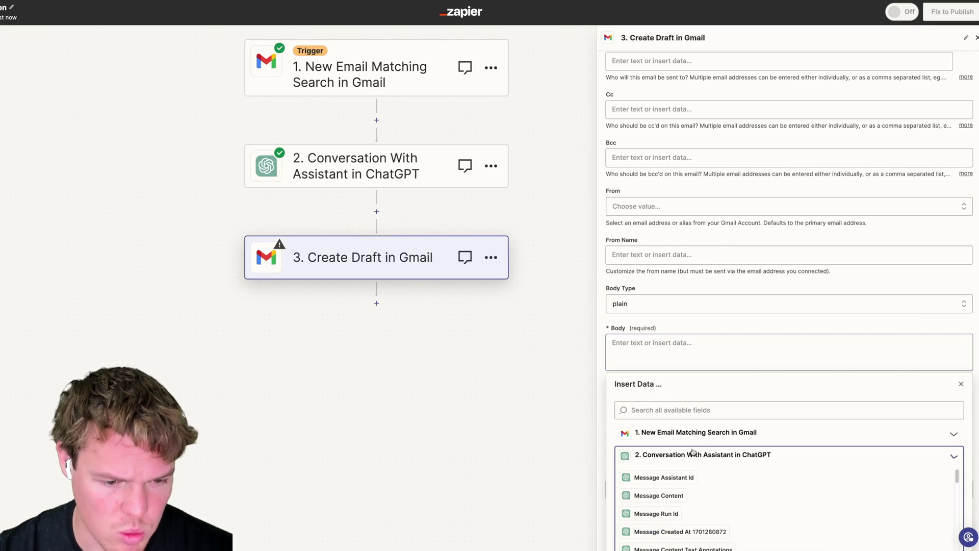
{"action": "scroll", "coordinate": [714, 491], "scroll_direction": "down", "scroll_amount": 1}
{"action": "scroll", "coordinate": [724, 474], "scroll_direction": "up", "scroll_amount": 4}
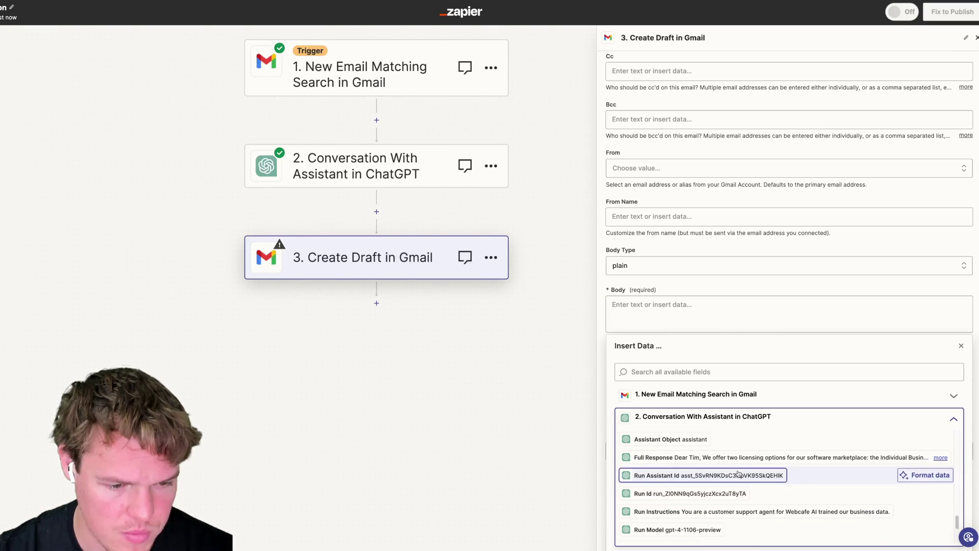
{"action": "left_click", "coordinate": [740, 468]}
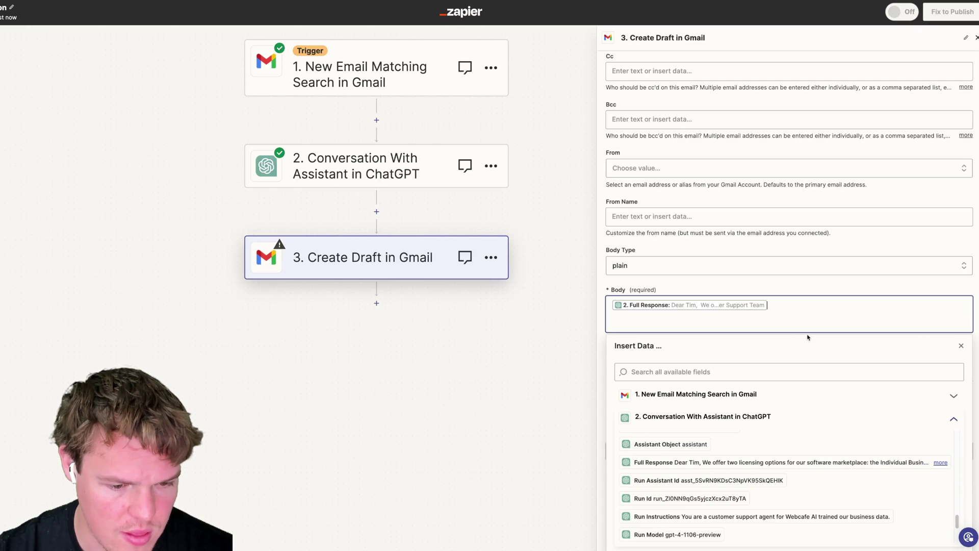
{"action": "left_click", "coordinate": [794, 289]}
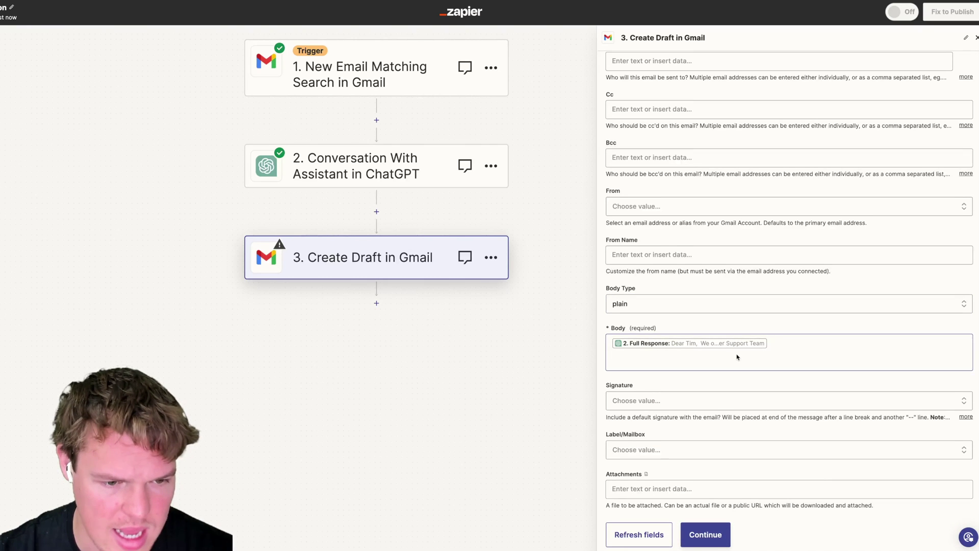
{"action": "scroll", "coordinate": [736, 357], "scroll_direction": "down", "scroll_amount": 1}
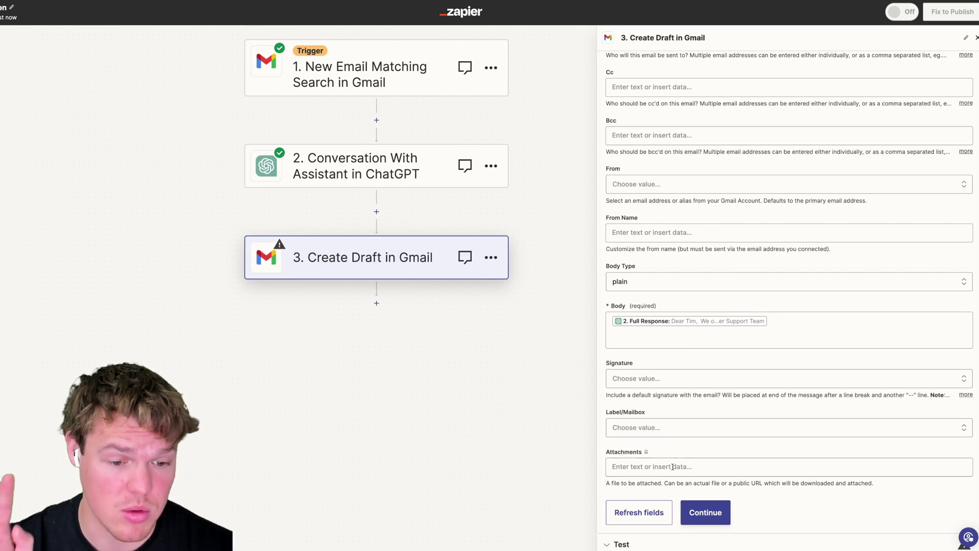
{"action": "scroll", "coordinate": [708, 418], "scroll_direction": "up", "scroll_amount": 2}
{"action": "scroll", "coordinate": [708, 417], "scroll_direction": "up", "scroll_amount": 5}
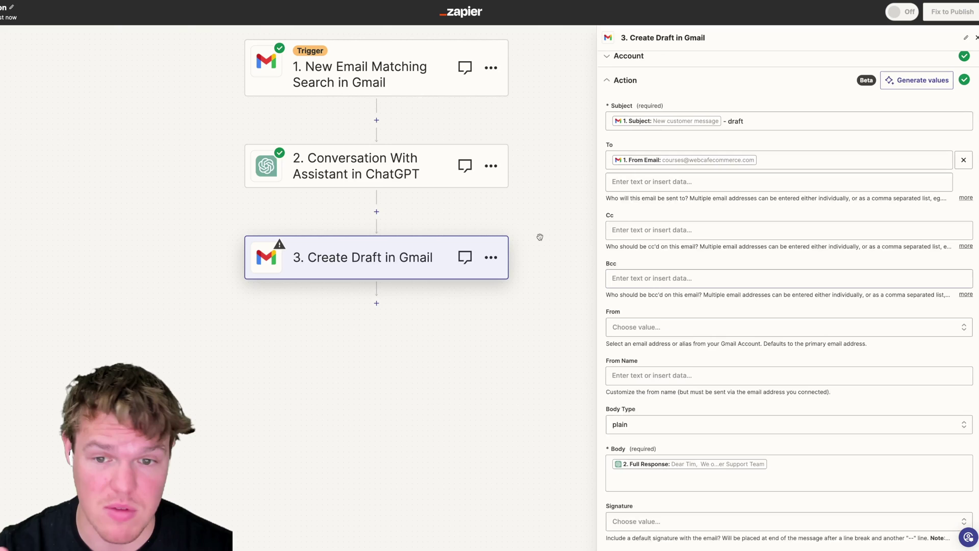
Step: Append 'just the body, no text before or after. No signature or name at the end' to the ChatGPT Message prompt
{"action": "left_click", "coordinate": [250, 168]}
{"action": "left_click", "coordinate": [663, 232]}
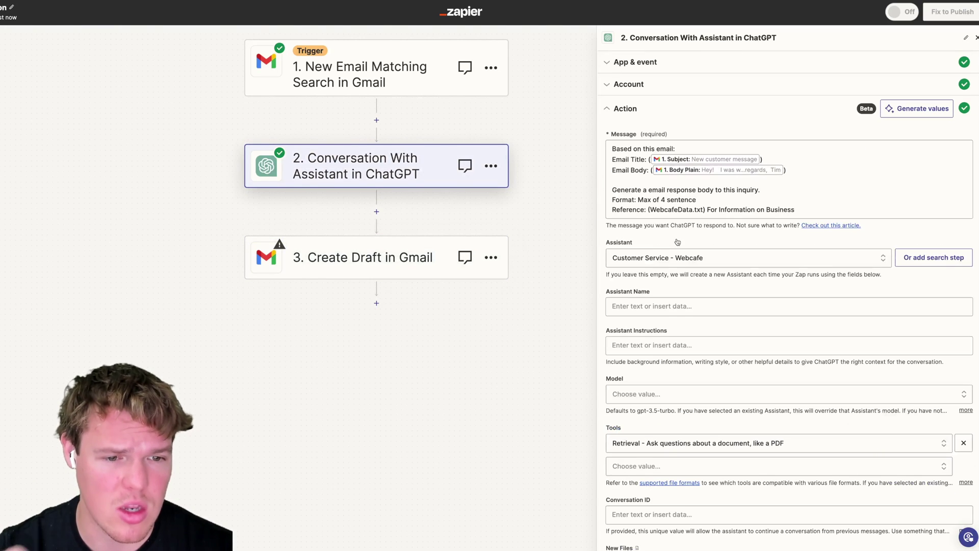
{"action": "left_click", "coordinate": [768, 203]}
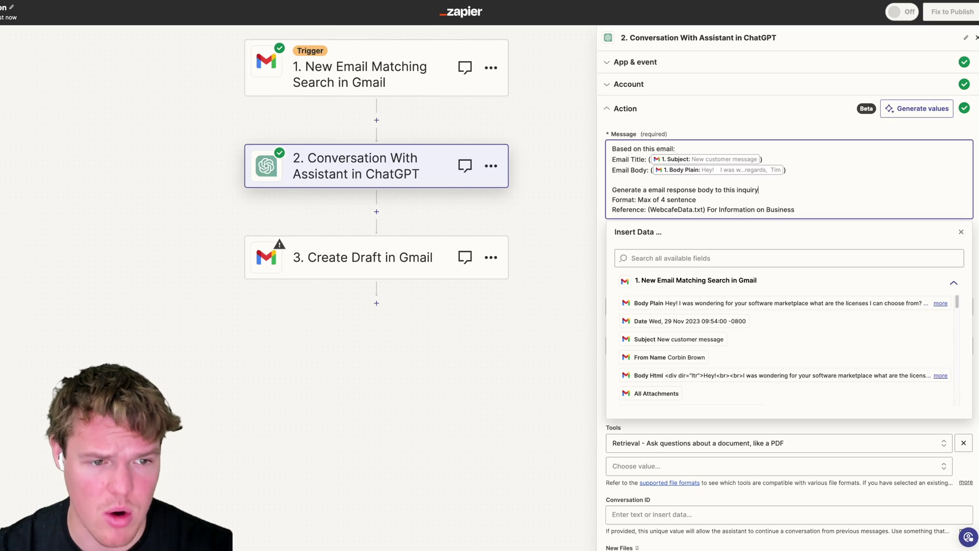
{"action": "type", "text": "just the body no"}
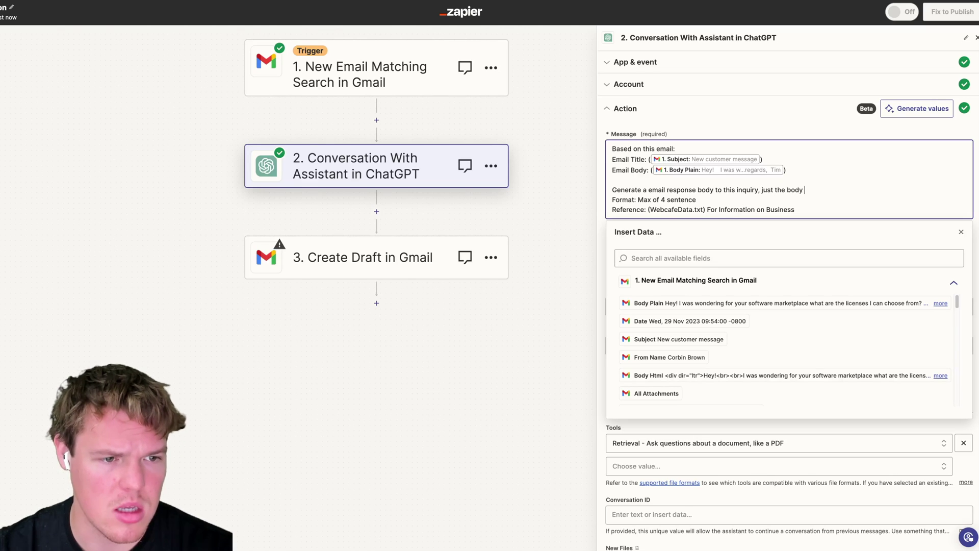
{"action": "type", "text": "text"}
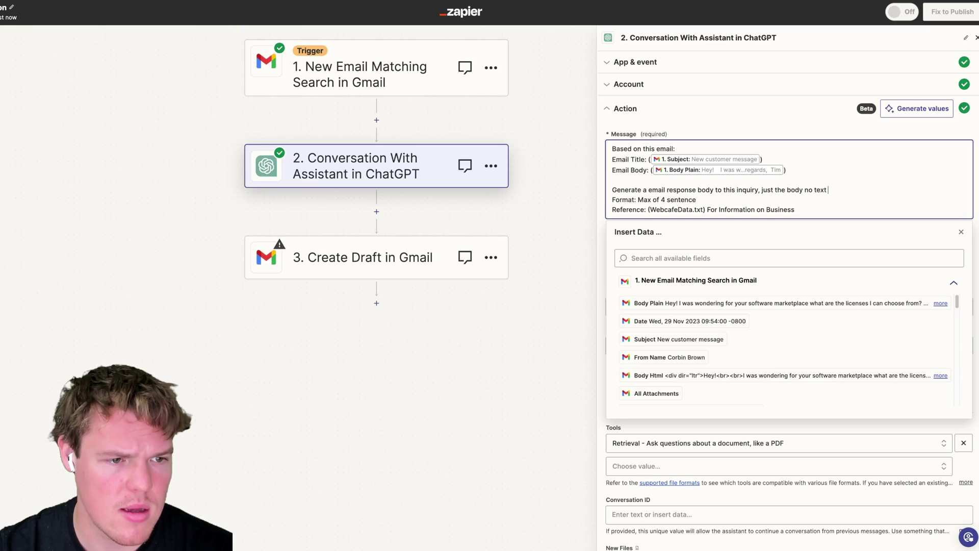
{"action": "type", "text": " before or after. Now"}
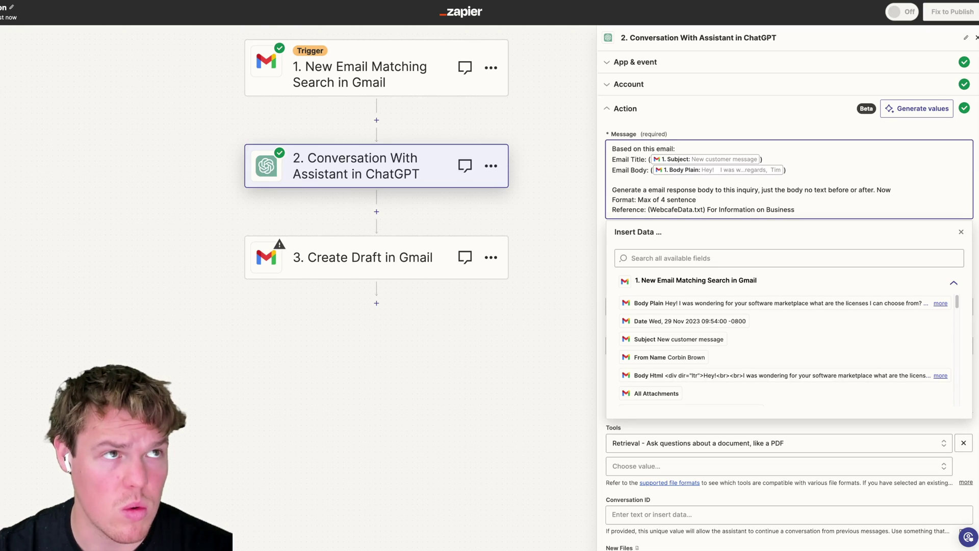
{"action": "key", "text": "BackSpace"}
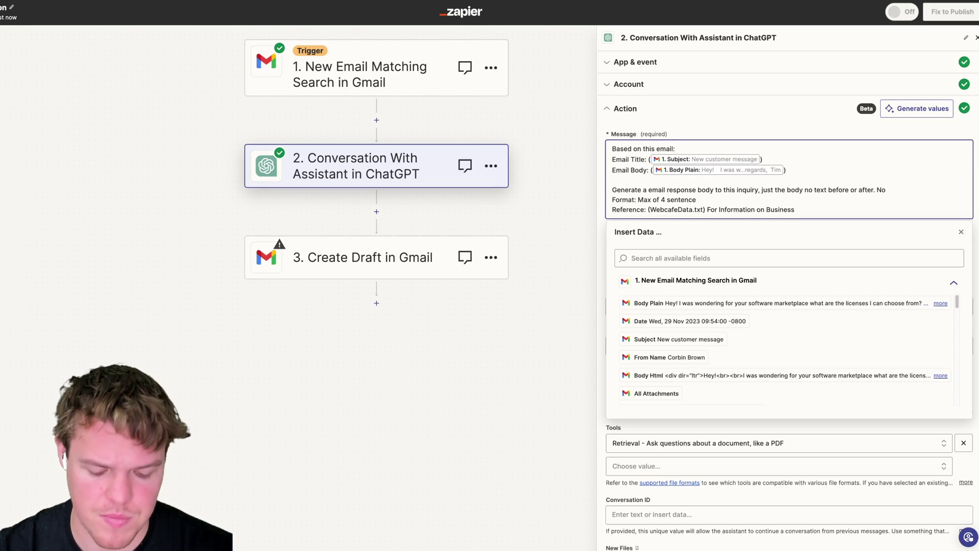
{"action": "type", "text": "signature o"}
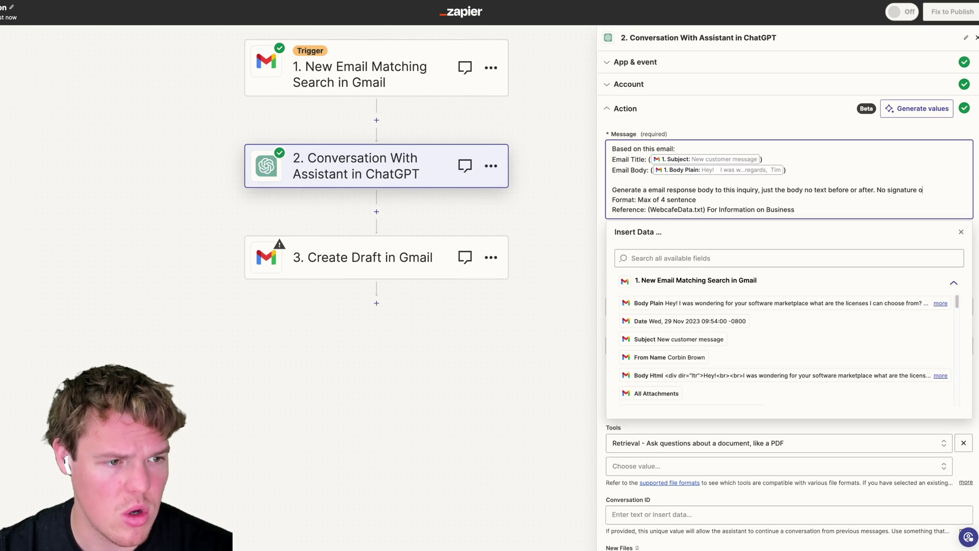
{"action": "type", "text": "r name at the end/"}
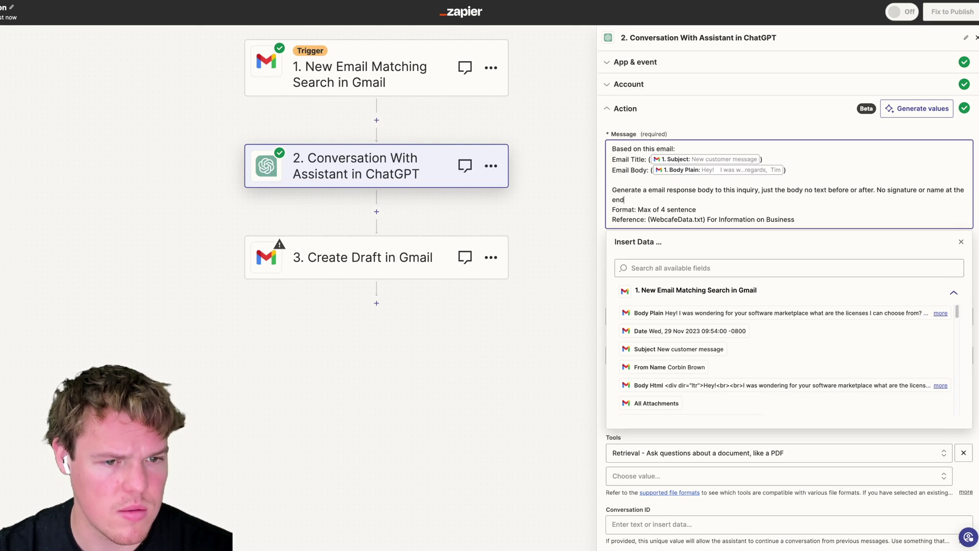
{"action": "left_click", "coordinate": [761, 124]}
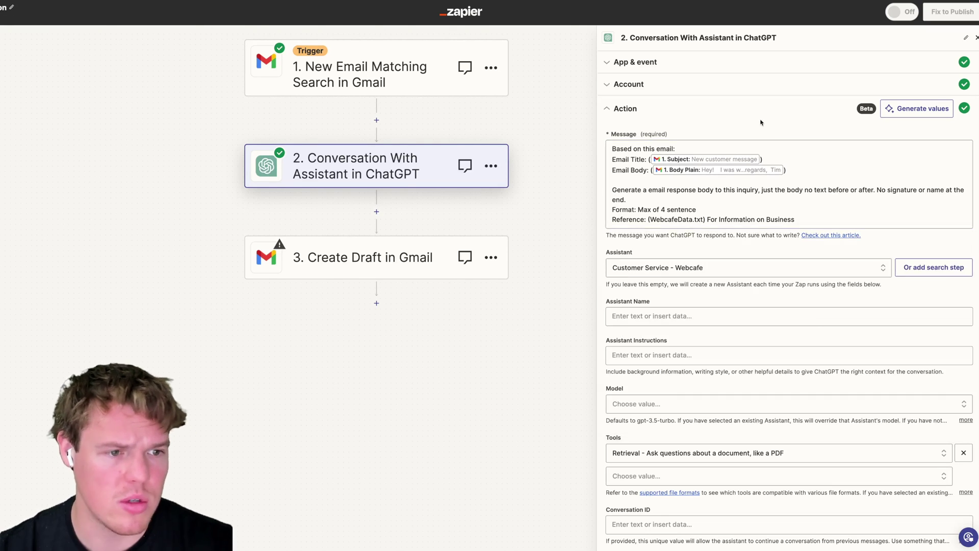
Step: Save the ChatGPT step's settings and rerun its test with the updated prompt
{"action": "scroll", "coordinate": [737, 216], "scroll_direction": "down", "scroll_amount": 5}
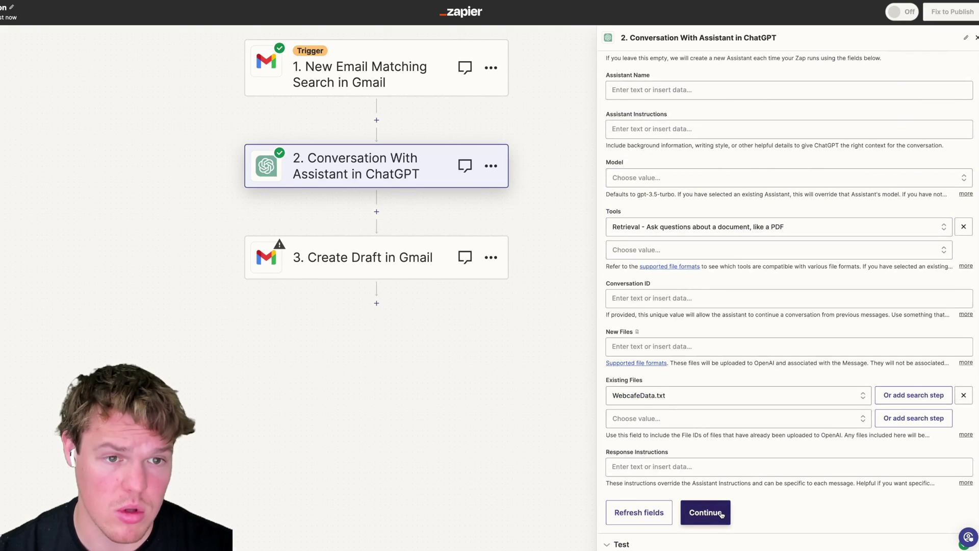
{"action": "left_click", "coordinate": [705, 512]}
{"action": "left_click", "coordinate": [657, 500]}
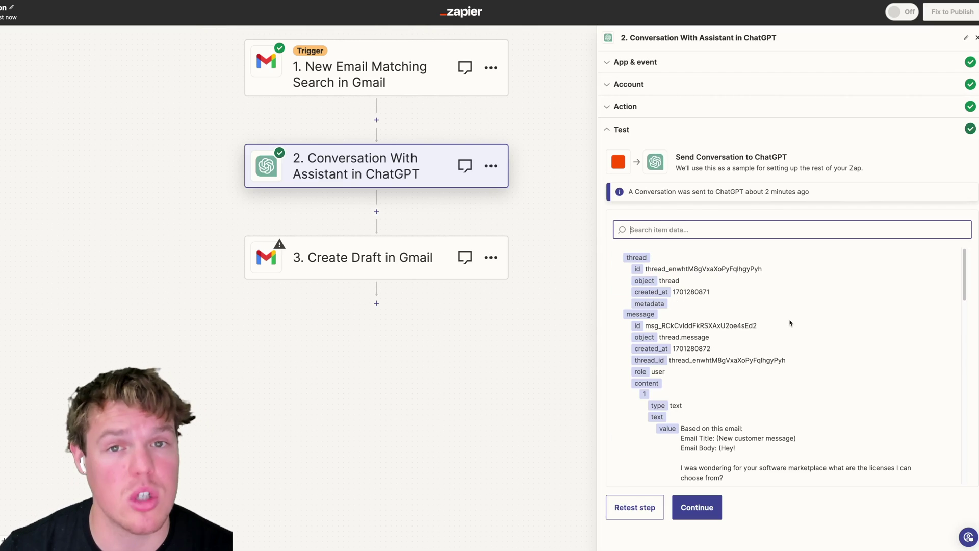
Step: Check that the new full_response ends at 'Best regards,' without a team sign-off, then open Create Draft in Gmail
{"action": "scroll", "coordinate": [791, 322], "scroll_direction": "down", "scroll_amount": 5}
{"action": "scroll", "coordinate": [791, 319], "scroll_direction": "down", "scroll_amount": 10}
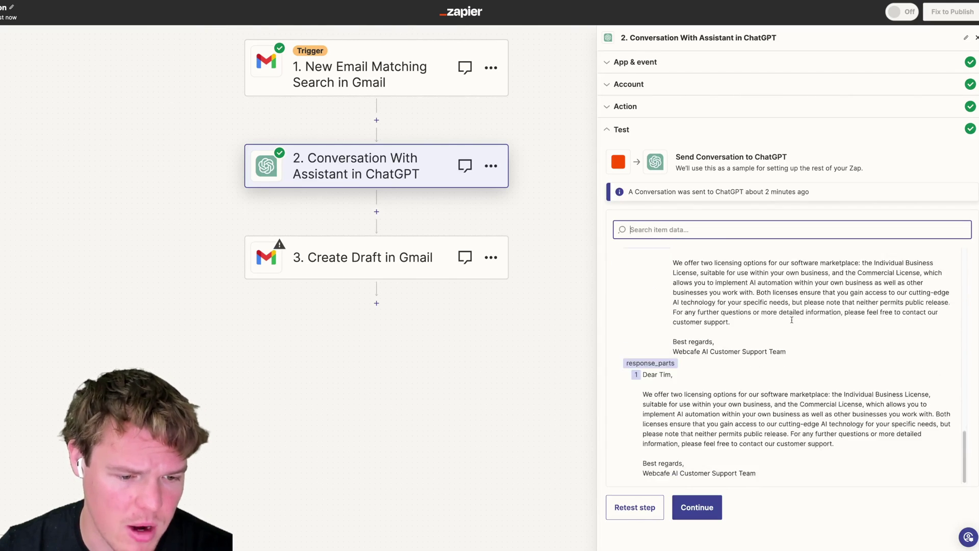
{"action": "mouse_move", "coordinate": [786, 407]}
{"action": "left_mouse_down"}
{"action": "mouse_move", "coordinate": [676, 394]}
{"action": "mouse_move", "coordinate": [791, 407]}
{"action": "left_mouse_up"}
{"action": "scroll", "coordinate": [801, 394], "scroll_direction": "down", "scroll_amount": 1}
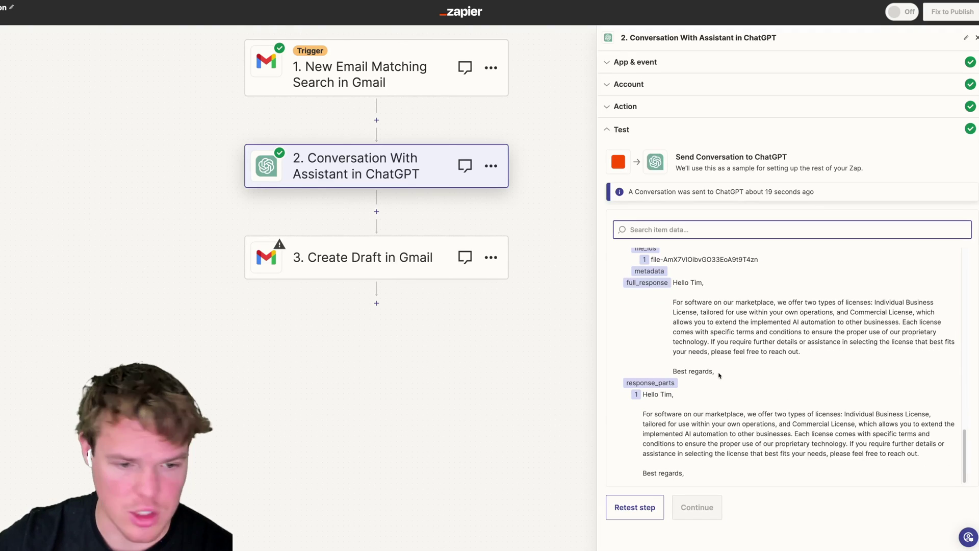
{"action": "left_click_drag", "start_coordinate": [717, 378], "coordinate": [671, 375]}
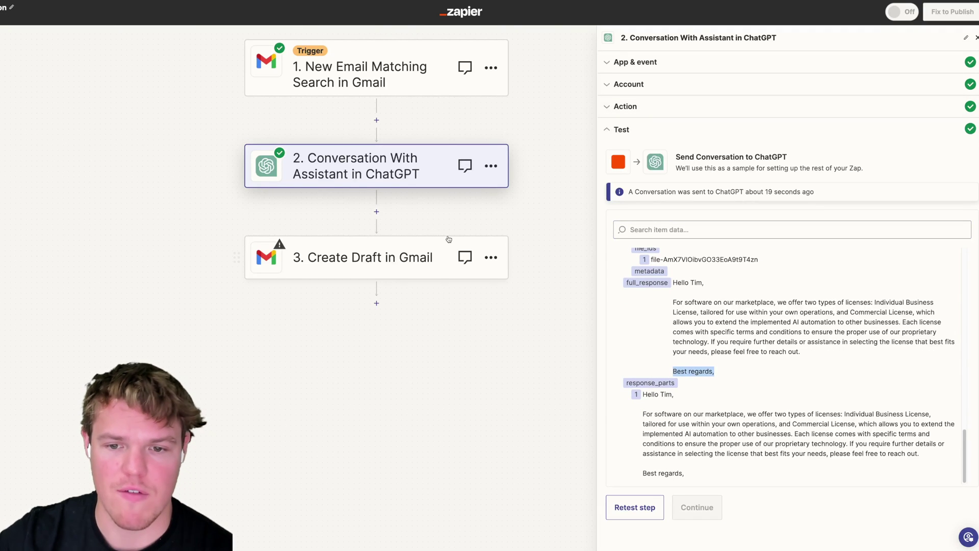
{"action": "left_click", "coordinate": [406, 253]}
Step: Add the sender's sign-off name after Full Response in the draft Body and continue to testing
{"action": "left_click", "coordinate": [663, 109]}
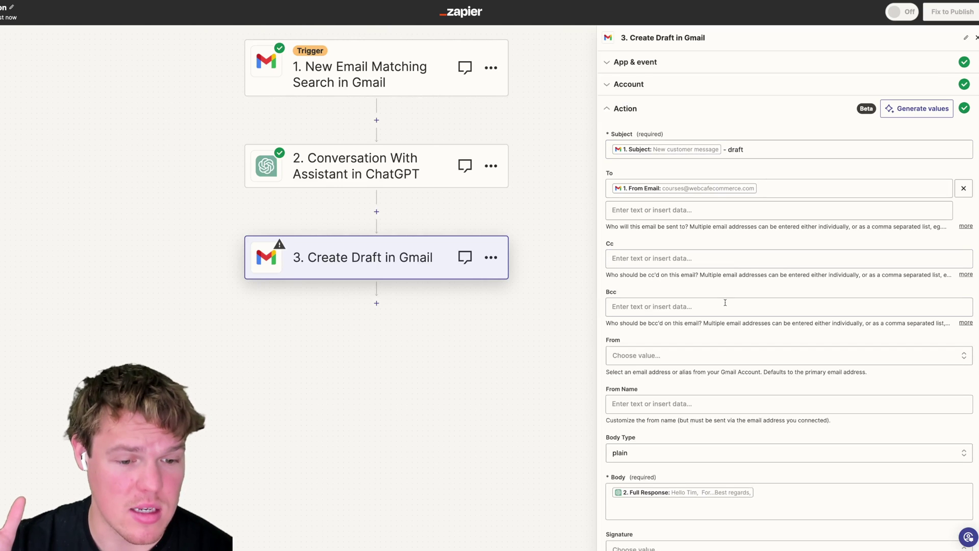
{"action": "scroll", "coordinate": [760, 255], "scroll_direction": "down", "scroll_amount": 5}
{"action": "left_click", "coordinate": [764, 344]}
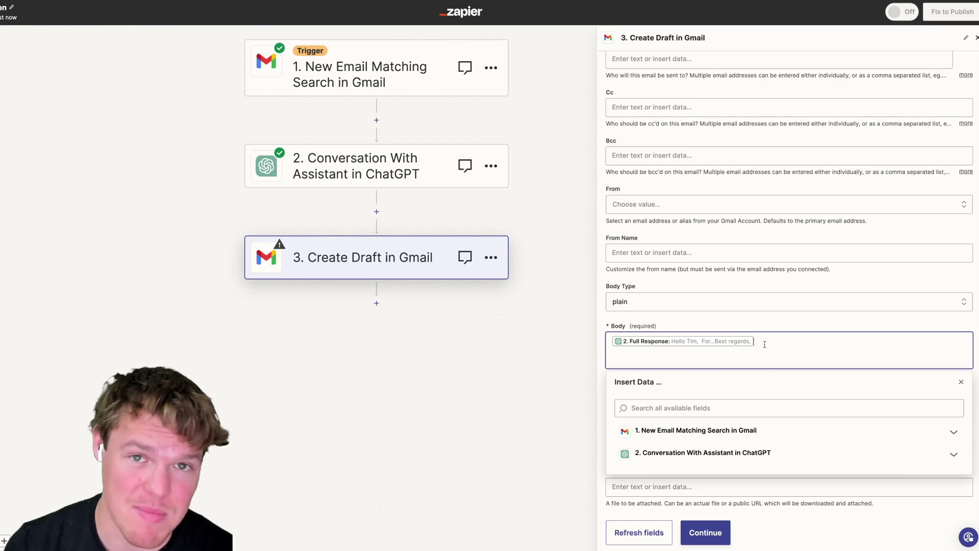
{"action": "type", "text": "Corbin"}
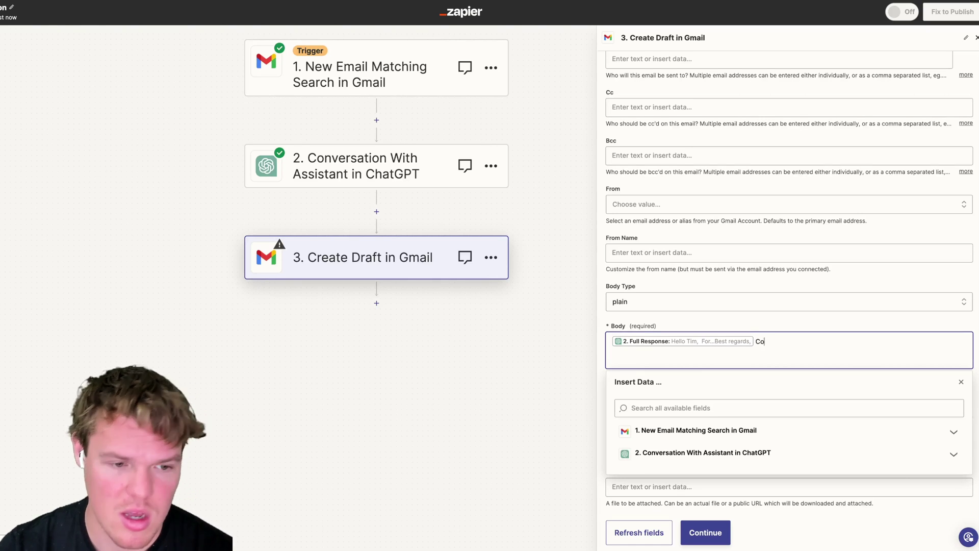
{"action": "type", "text": " ai"}
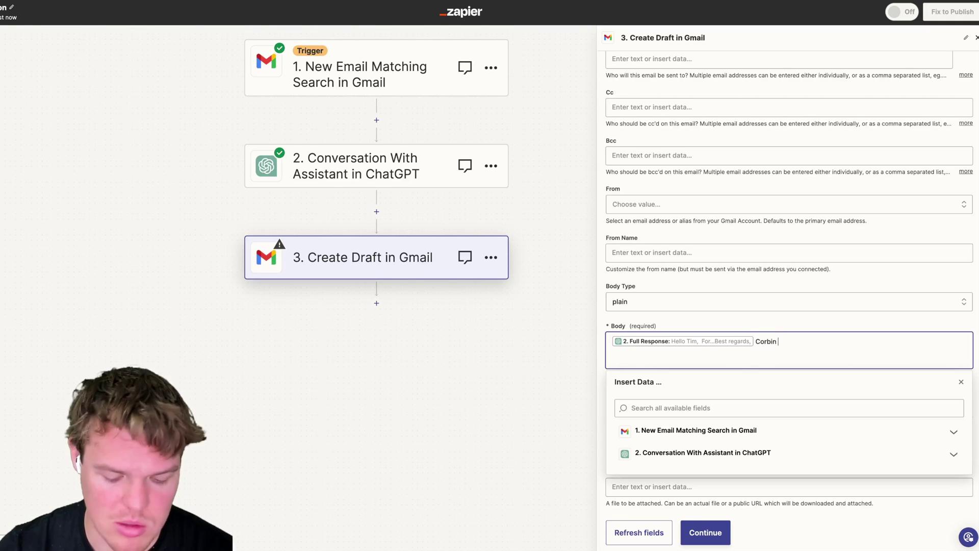
{"action": "left_click", "coordinate": [780, 318]}
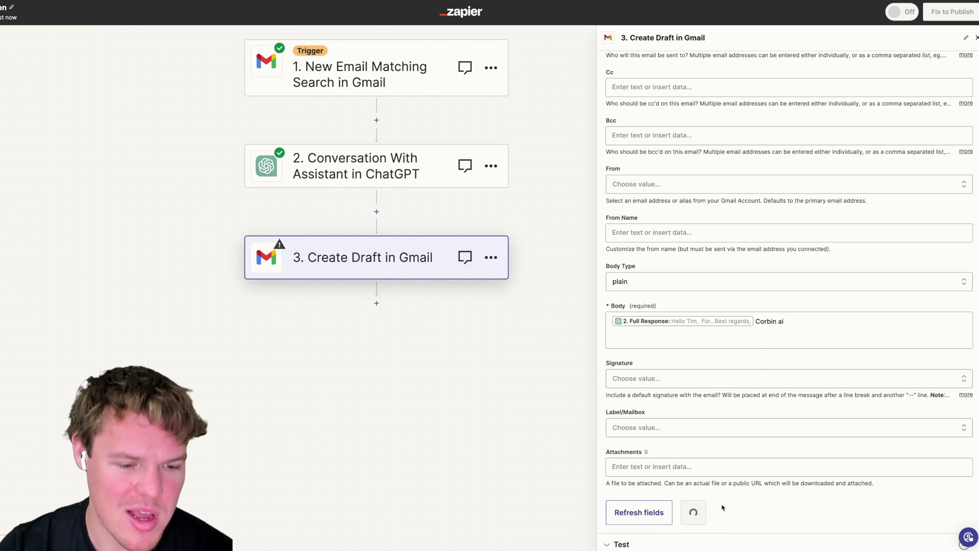
{"action": "left_click", "coordinate": [720, 507]}
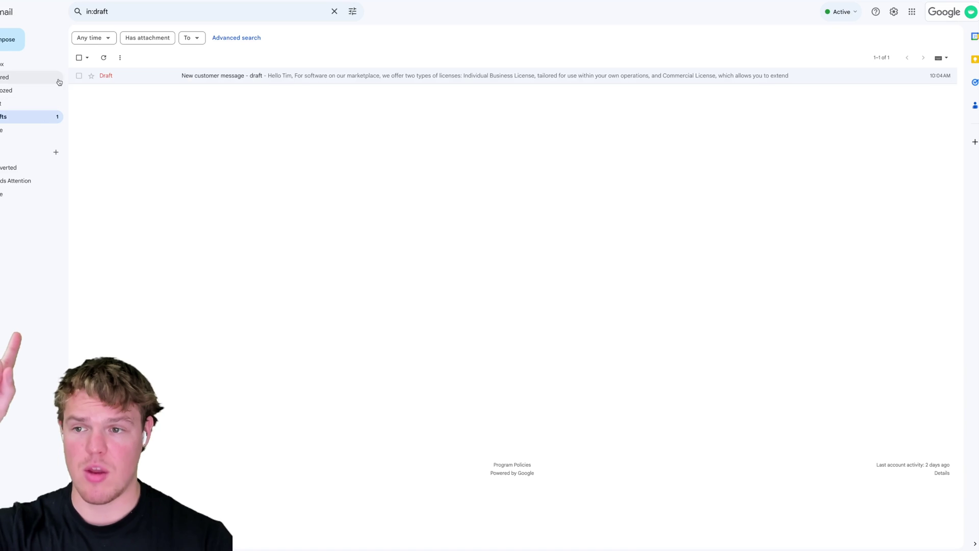
Step: Open the 'New customer message - draft' in Gmail Drafts and zoom in to read its body
{"action": "left_click", "coordinate": [179, 76]}
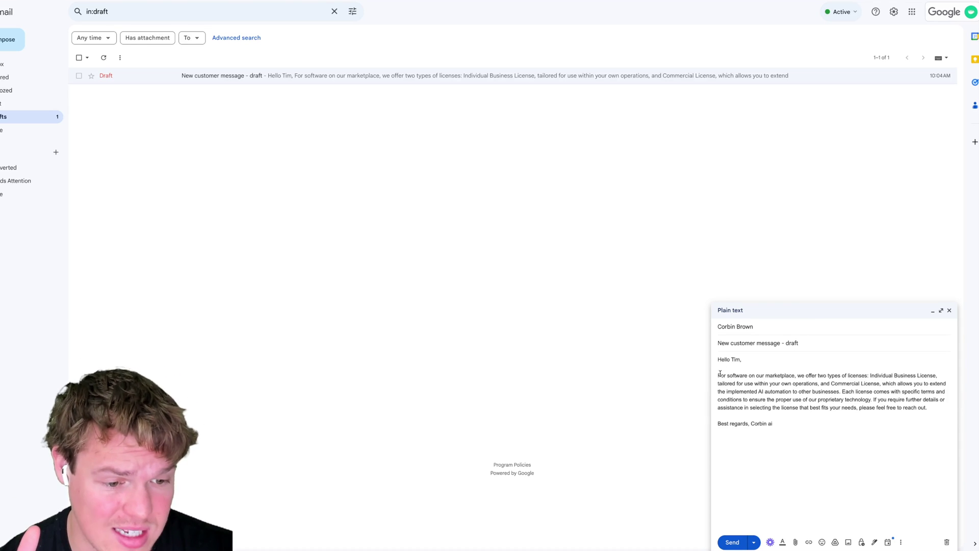
{"action": "left_click_drag", "start_coordinate": [719, 375], "coordinate": [931, 408]}
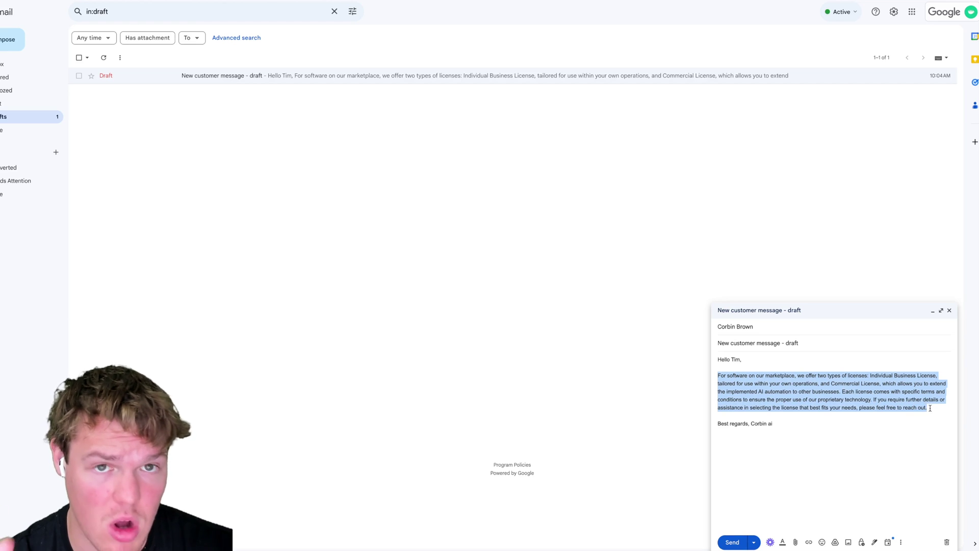
{"action": "key", "text": "ctrl+plus"}
{"action": "key", "text": "ctrl+plus"}
{"action": "key", "text": "ctrl+plus"}
{"action": "key", "text": "ctrl+plus"}
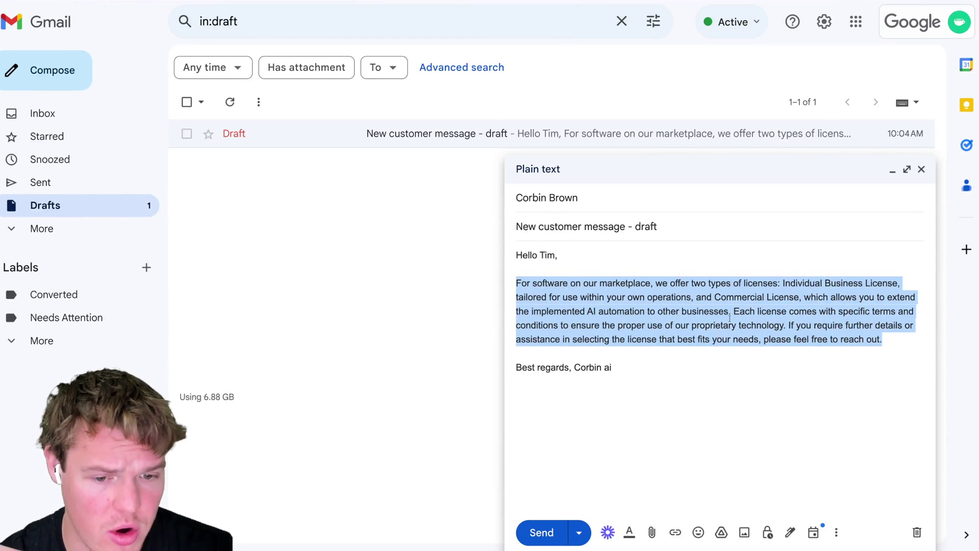
{"action": "left_click", "coordinate": [640, 367]}
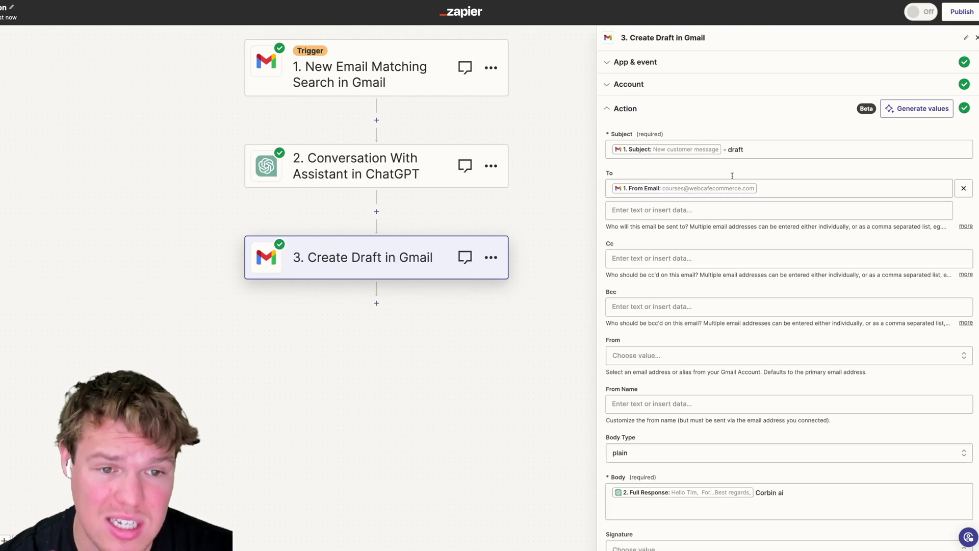
Step: Reopen the ChatGPT Conversation With Assistant step and display its Message prompt
{"action": "left_click", "coordinate": [675, 85]}
{"action": "left_click", "coordinate": [387, 175]}
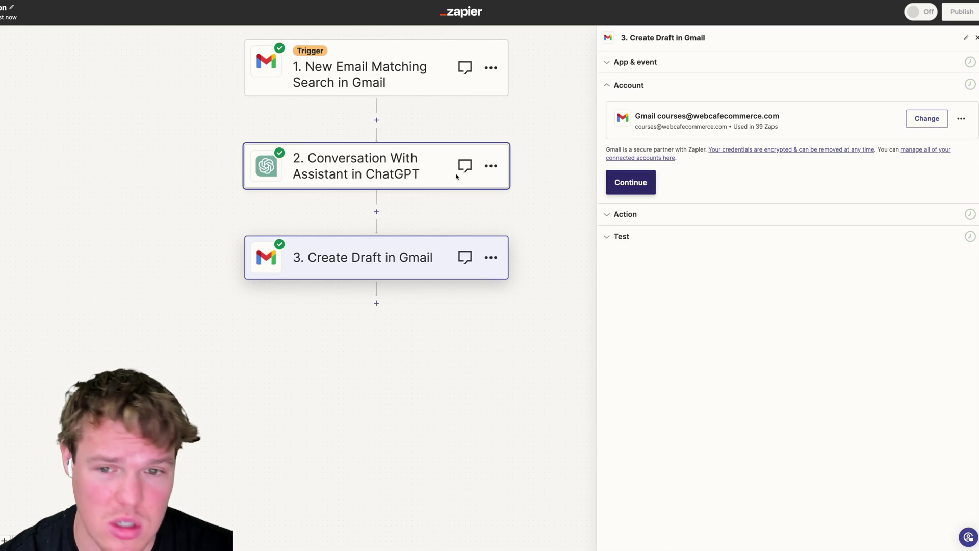
{"action": "left_click", "coordinate": [692, 230]}
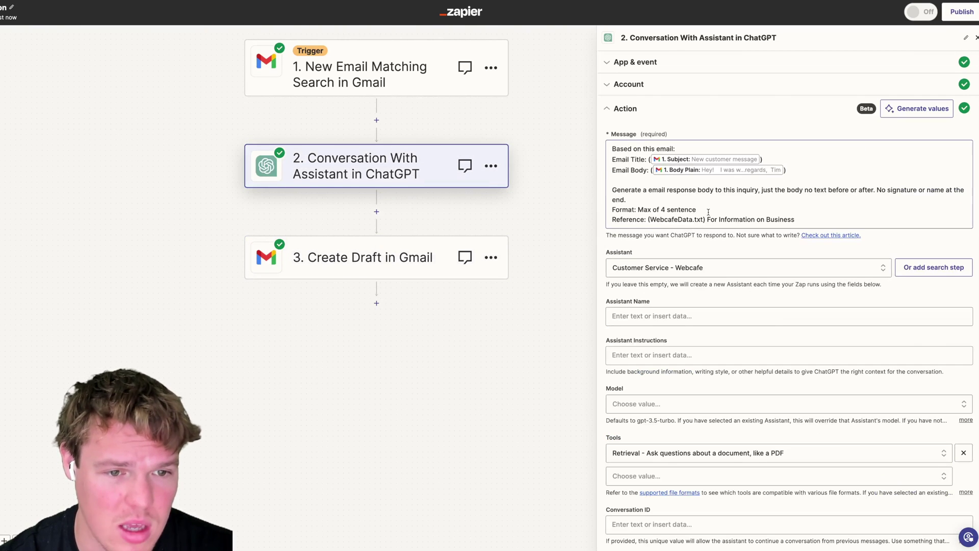